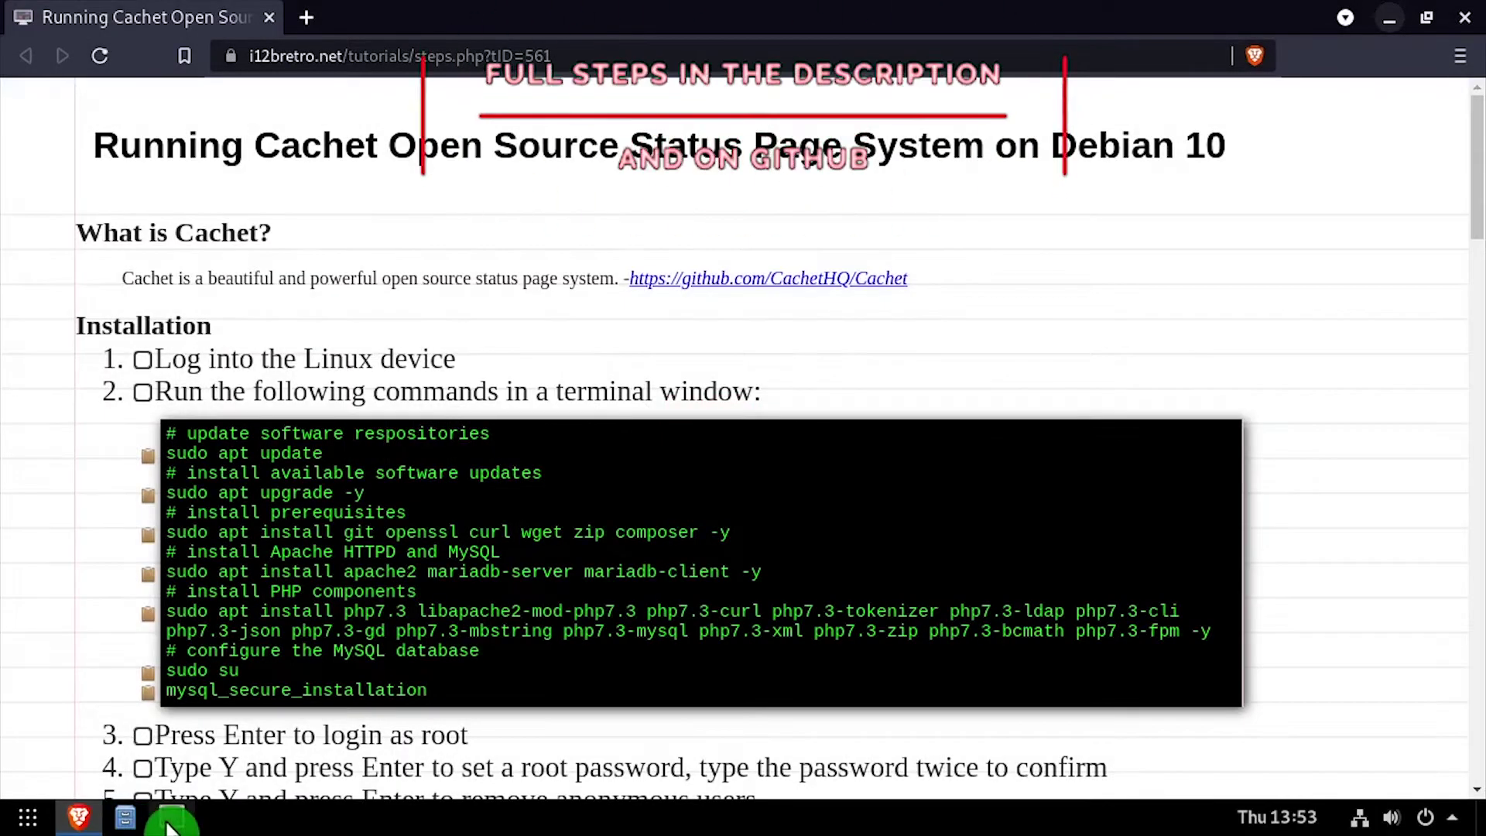
Open a terminal snapped to the right half and refresh the apt package lists.
{"action": "left_click", "coordinate": [169, 821]}
{"action": "key", "text": "super+Right"}
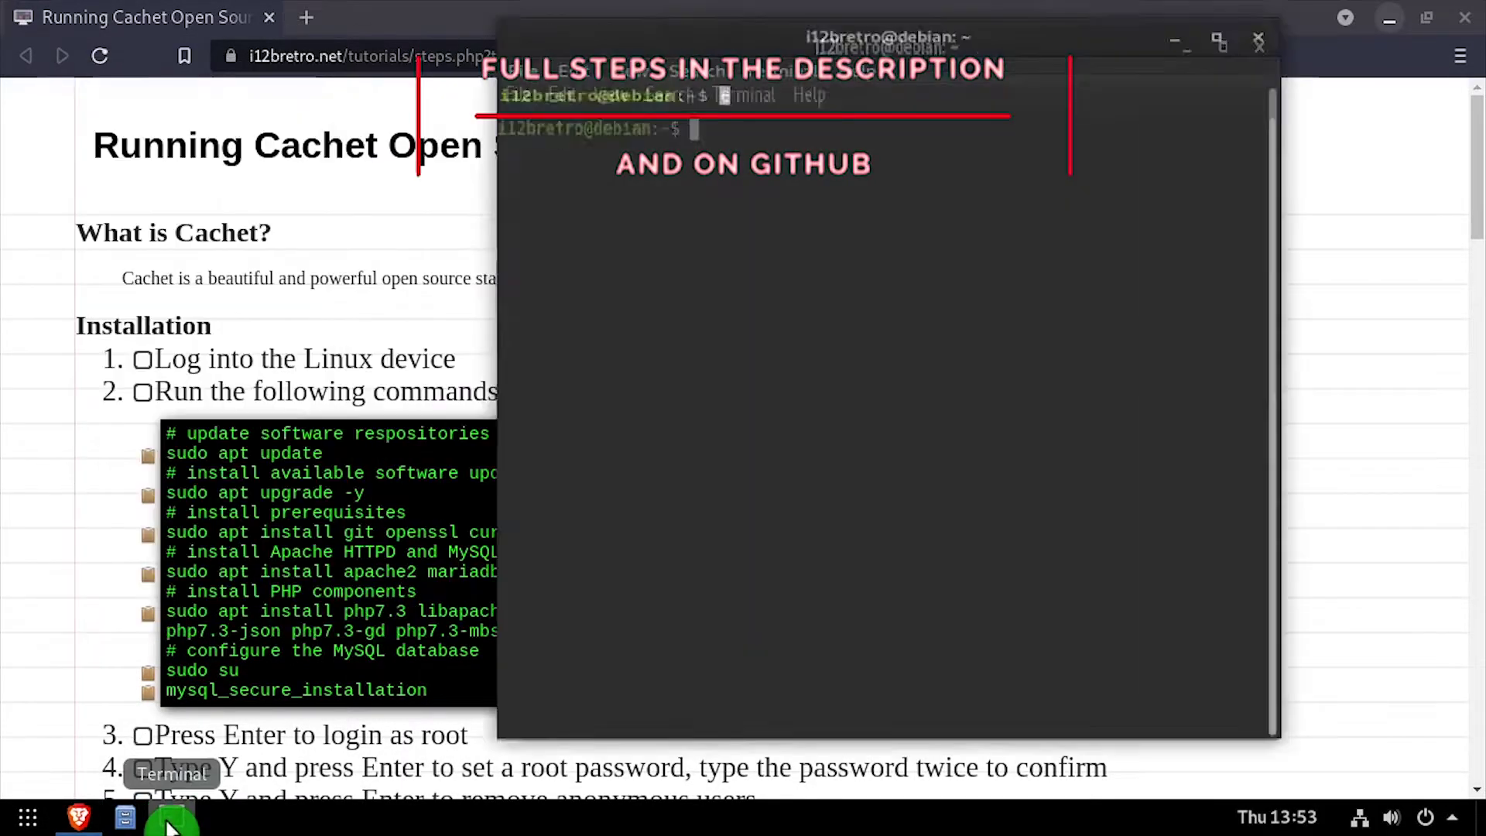
{"action": "left_click", "coordinate": [151, 463]}
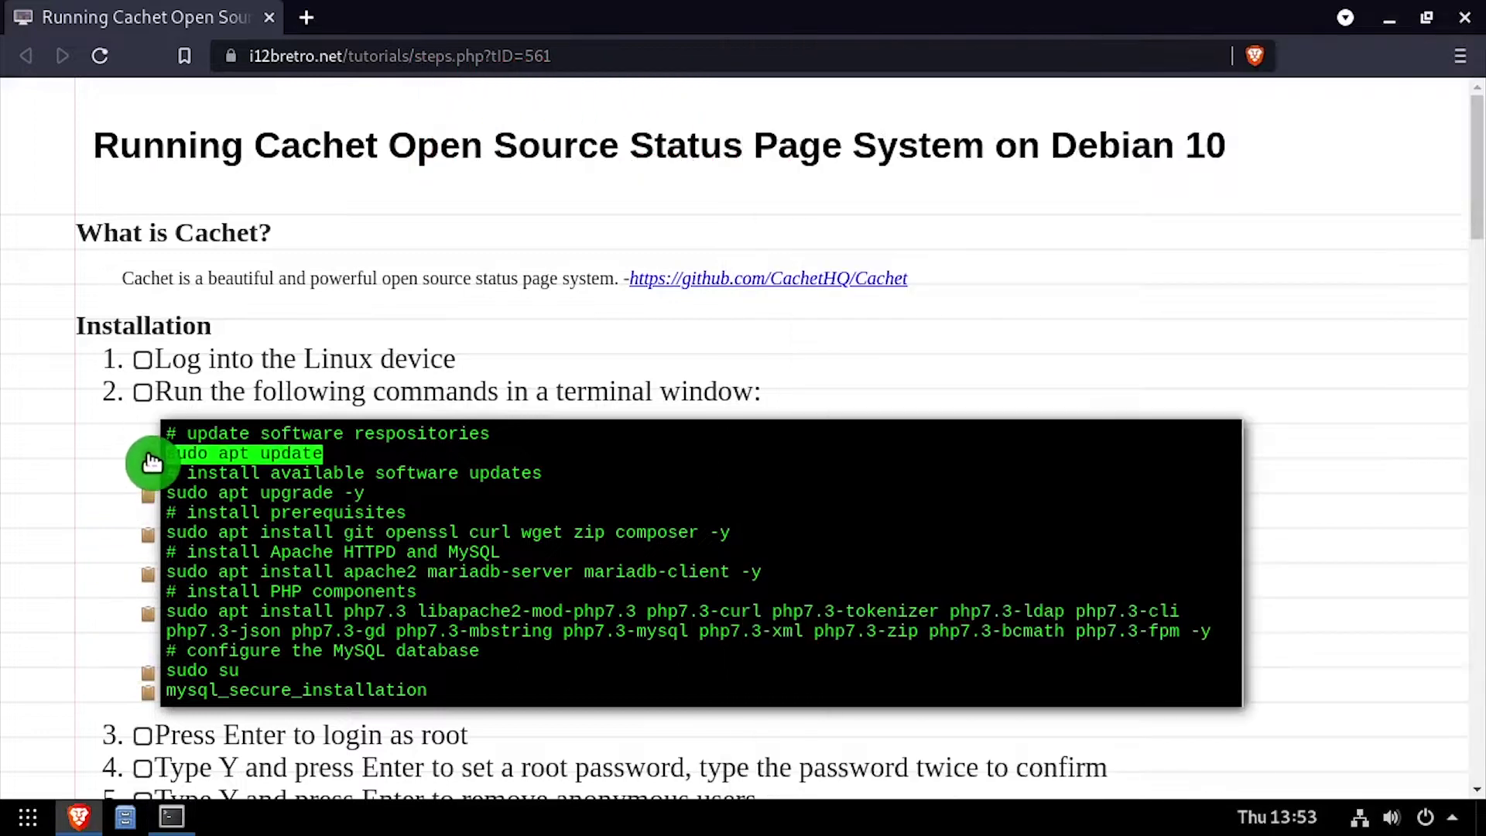
{"action": "key", "text": "alt+Tab"}
{"action": "key", "text": "ctrl+shift+v"}
{"action": "key", "text": "Return"}
{"action": "key", "text": "Return"}
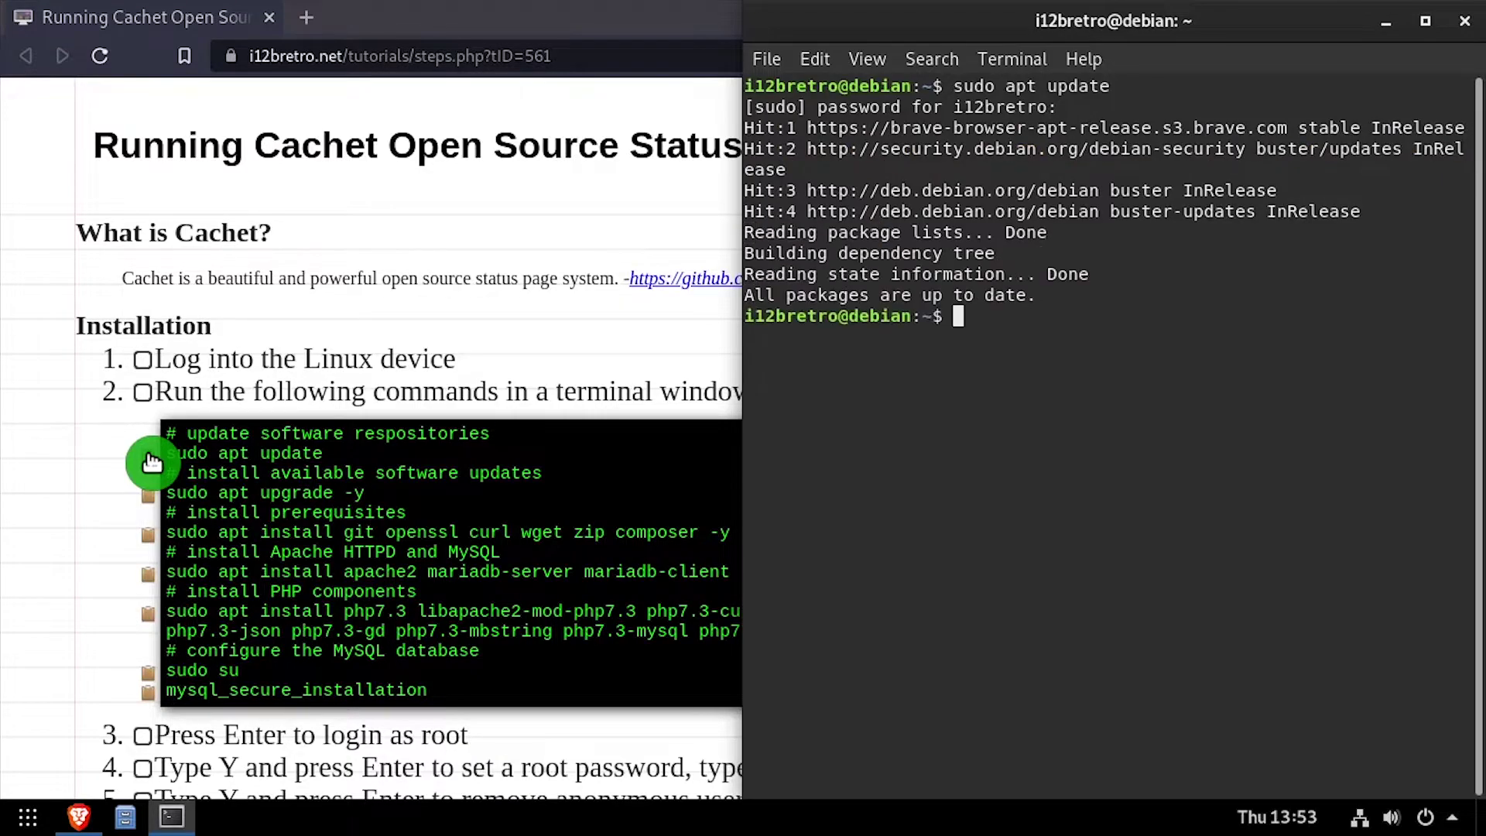
Install the git and composer prerequisites, then Apache and MariaDB.
{"action": "left_click", "coordinate": [147, 537]}
{"action": "key", "text": "alt+Tab"}
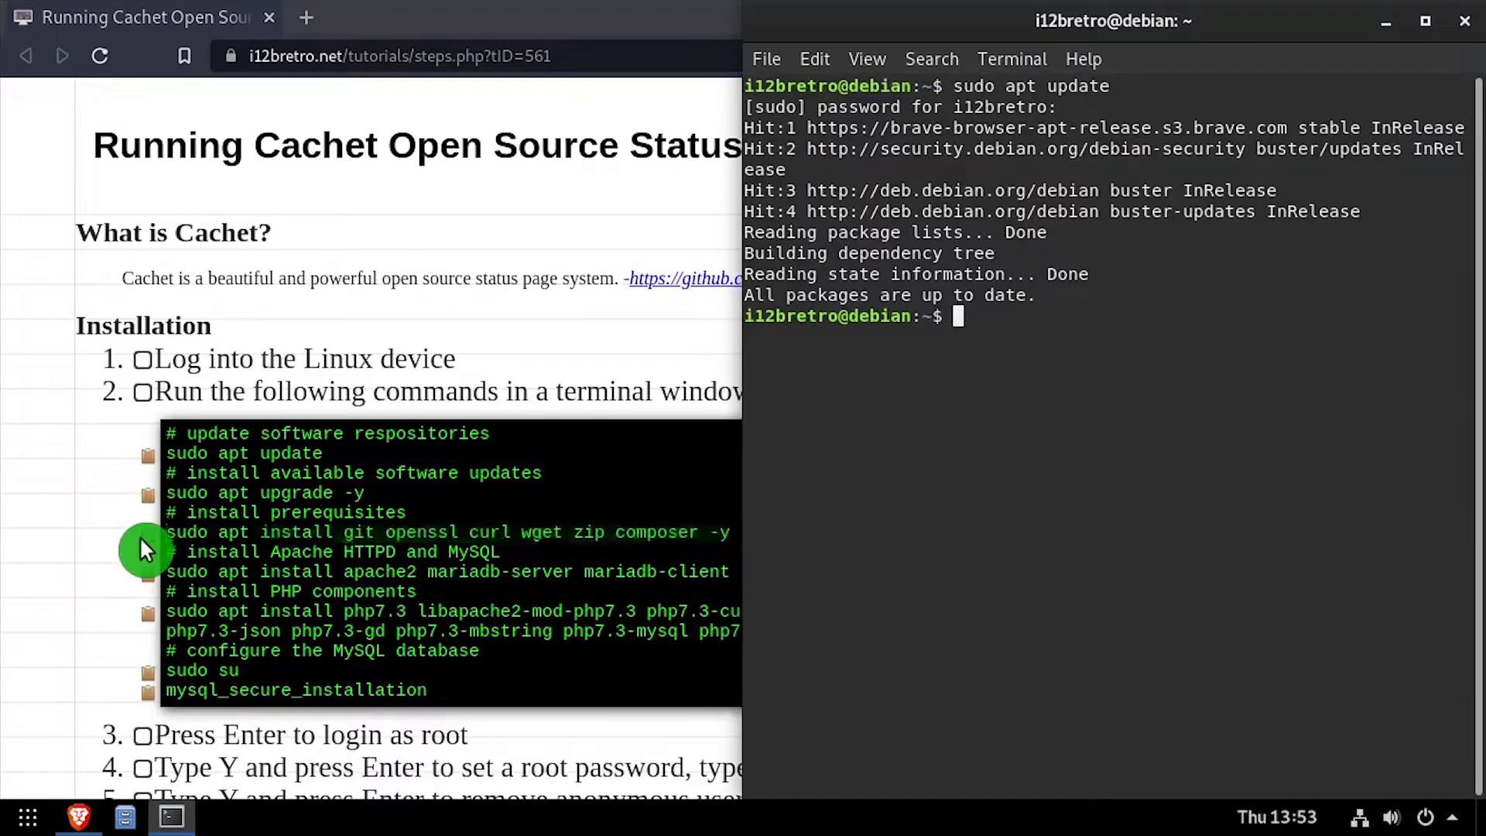
{"action": "key", "text": "ctrl+shift+v"}
{"action": "key", "text": "Return"}
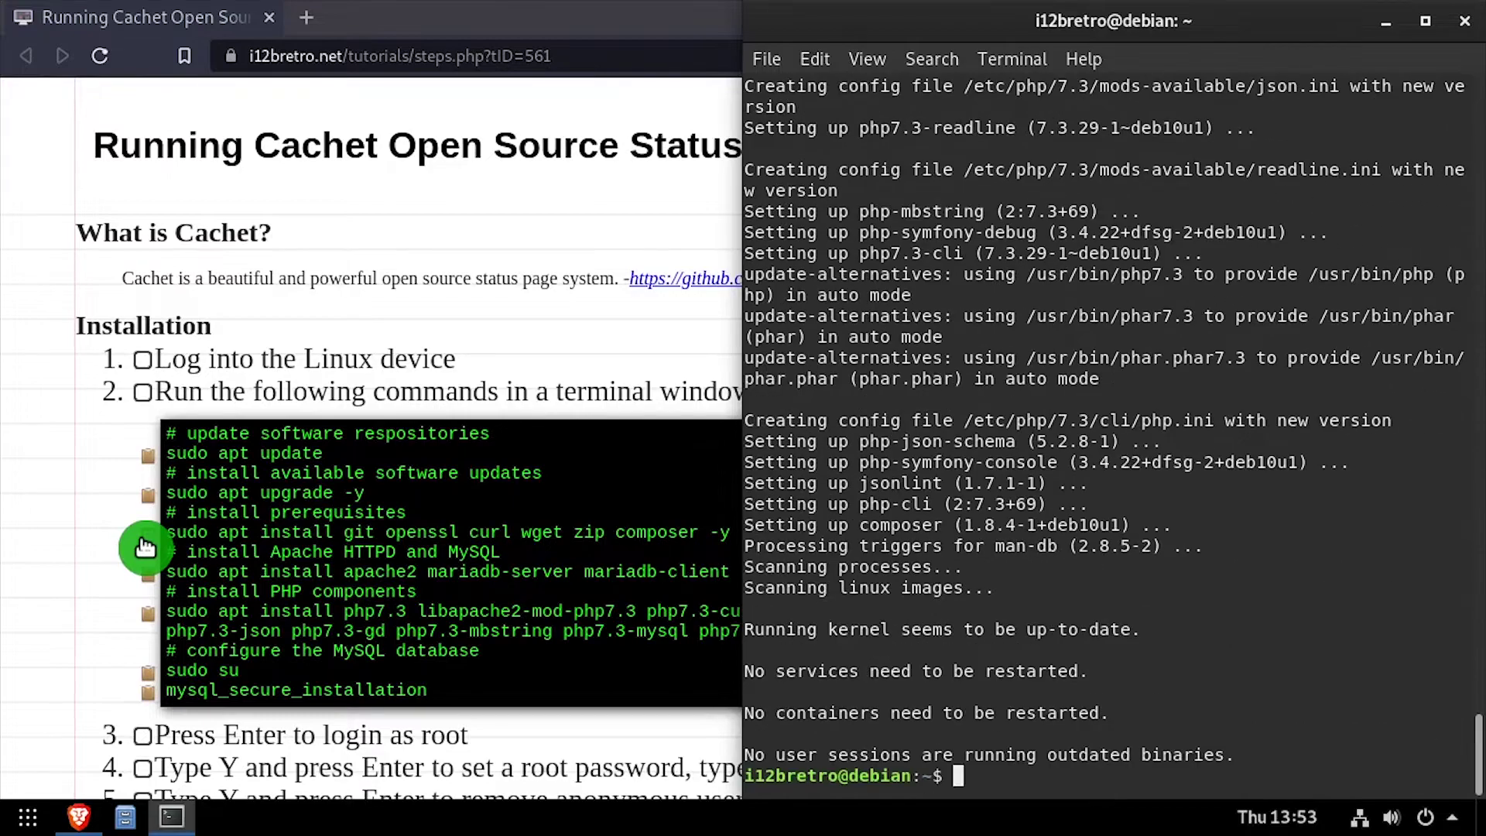
{"action": "left_click", "coordinate": [148, 574]}
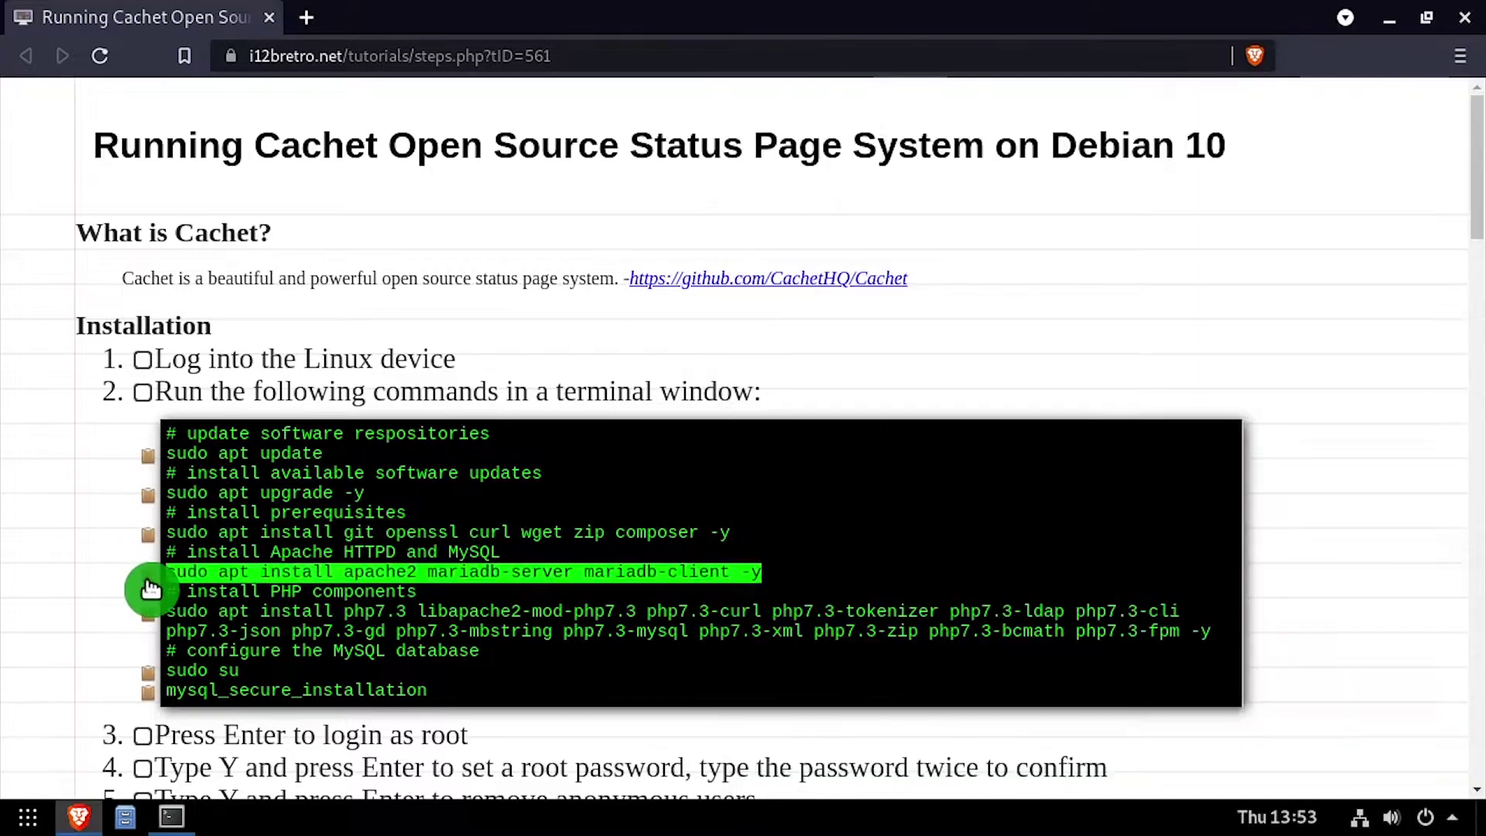
{"action": "key", "text": "alt+Tab"}
{"action": "key", "text": "ctrl+shift+v"}
{"action": "key", "text": "Return"}
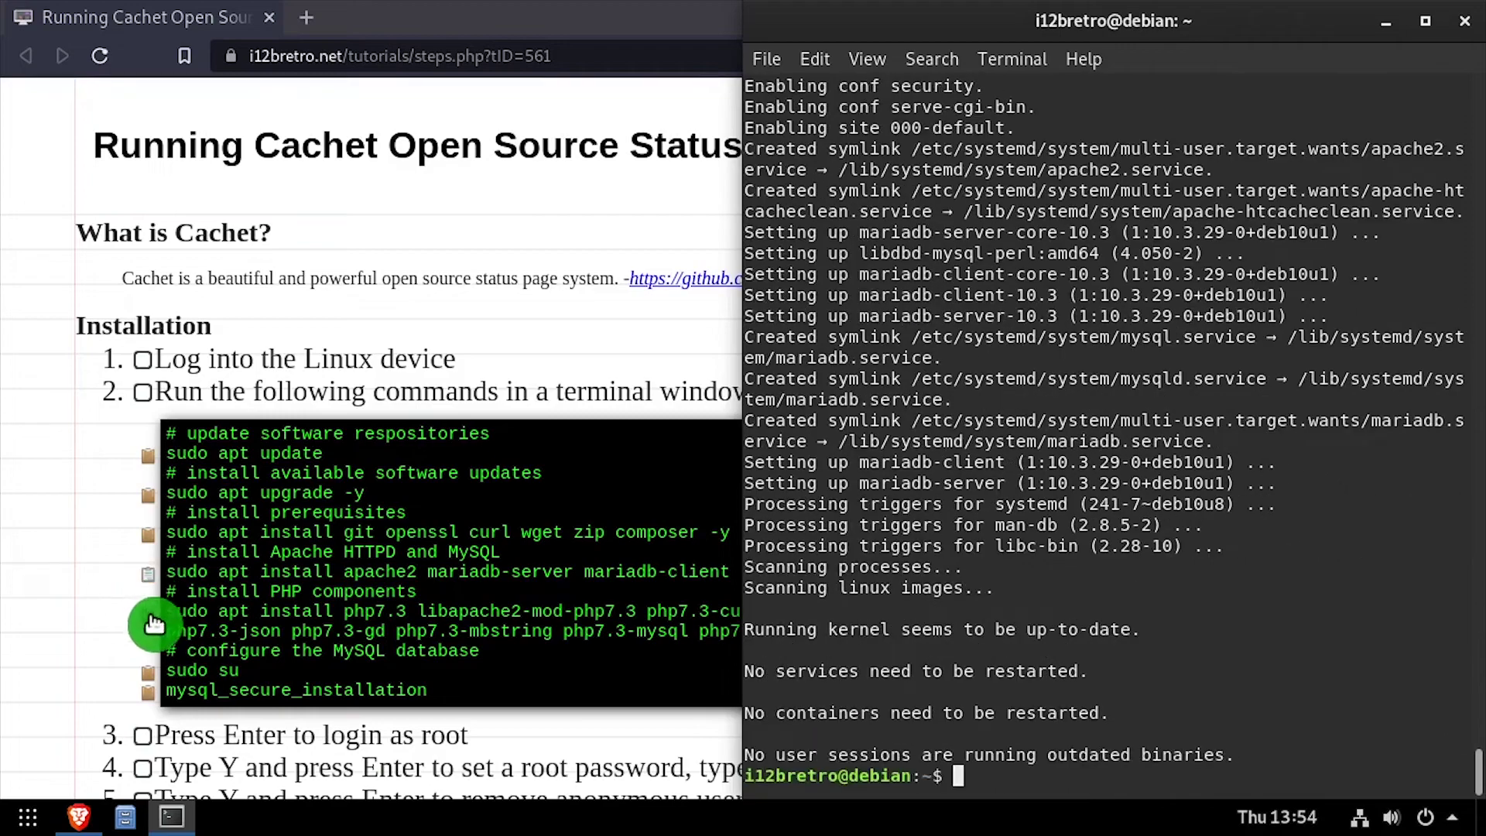
Install the PHP 7.3 components.
{"action": "left_click", "coordinate": [149, 616]}
{"action": "key", "text": "alt+Tab"}
{"action": "key", "text": "ctrl+shift+v"}
{"action": "key", "text": "Return"}
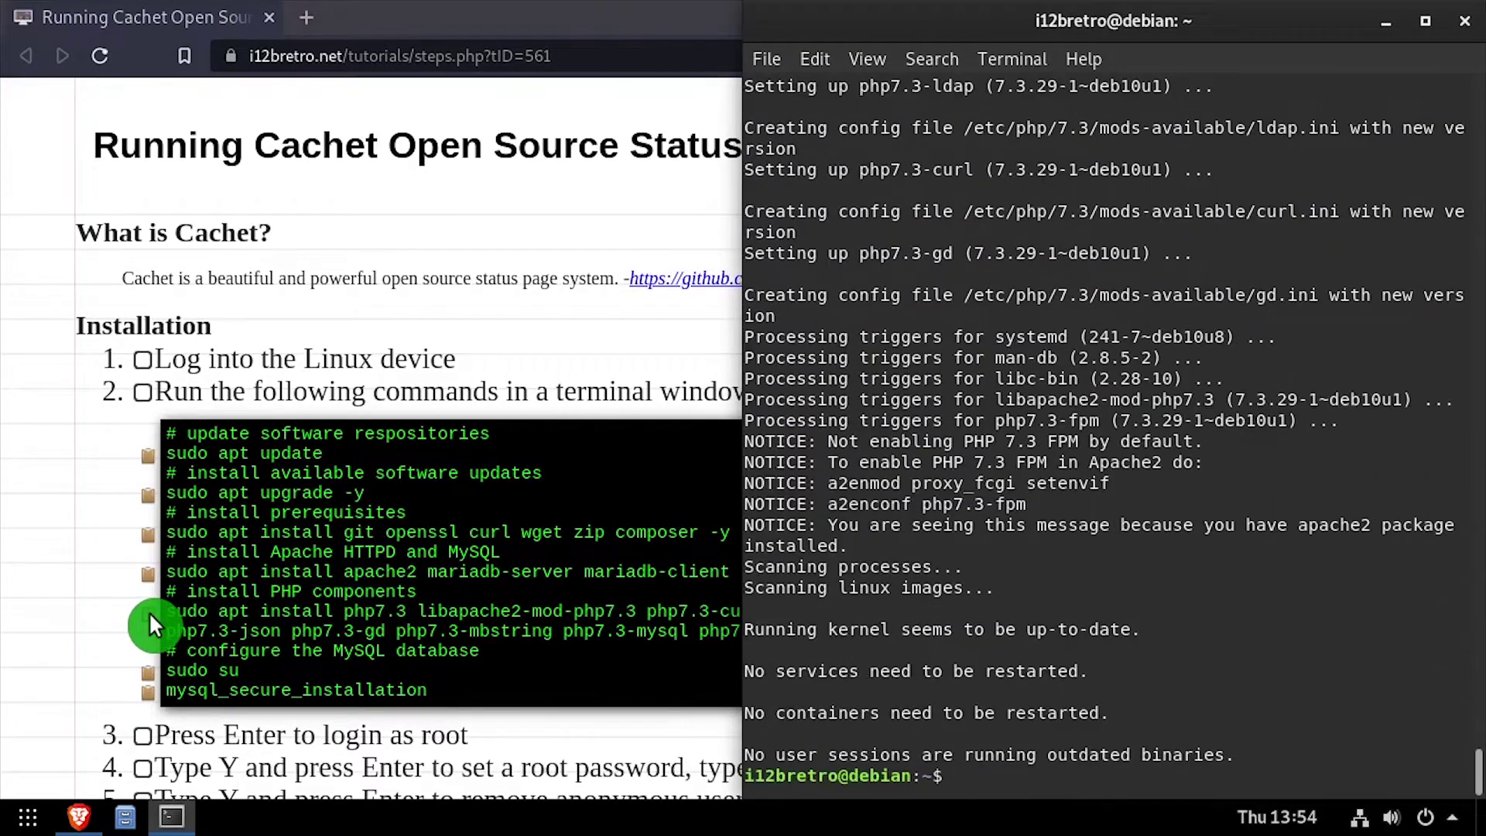
Switch to a root shell with sudo su.
{"action": "left_click", "coordinate": [148, 671]}
{"action": "key", "text": "alt+Tab"}
{"action": "key", "text": "ctrl+shift+v"}
{"action": "key", "text": "Return"}
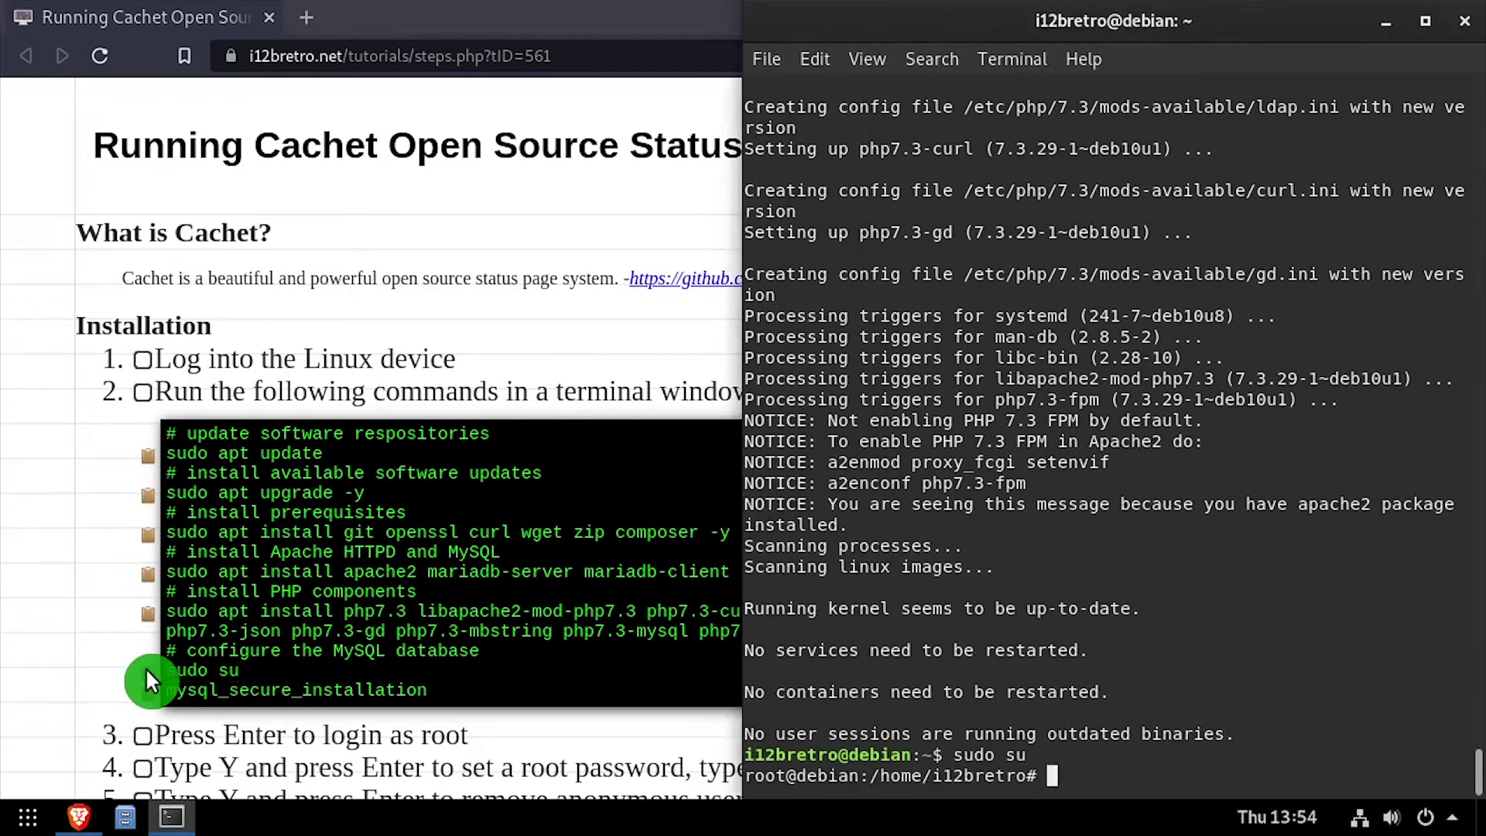
{"action": "type", "text": "mysql_secure_installation"}
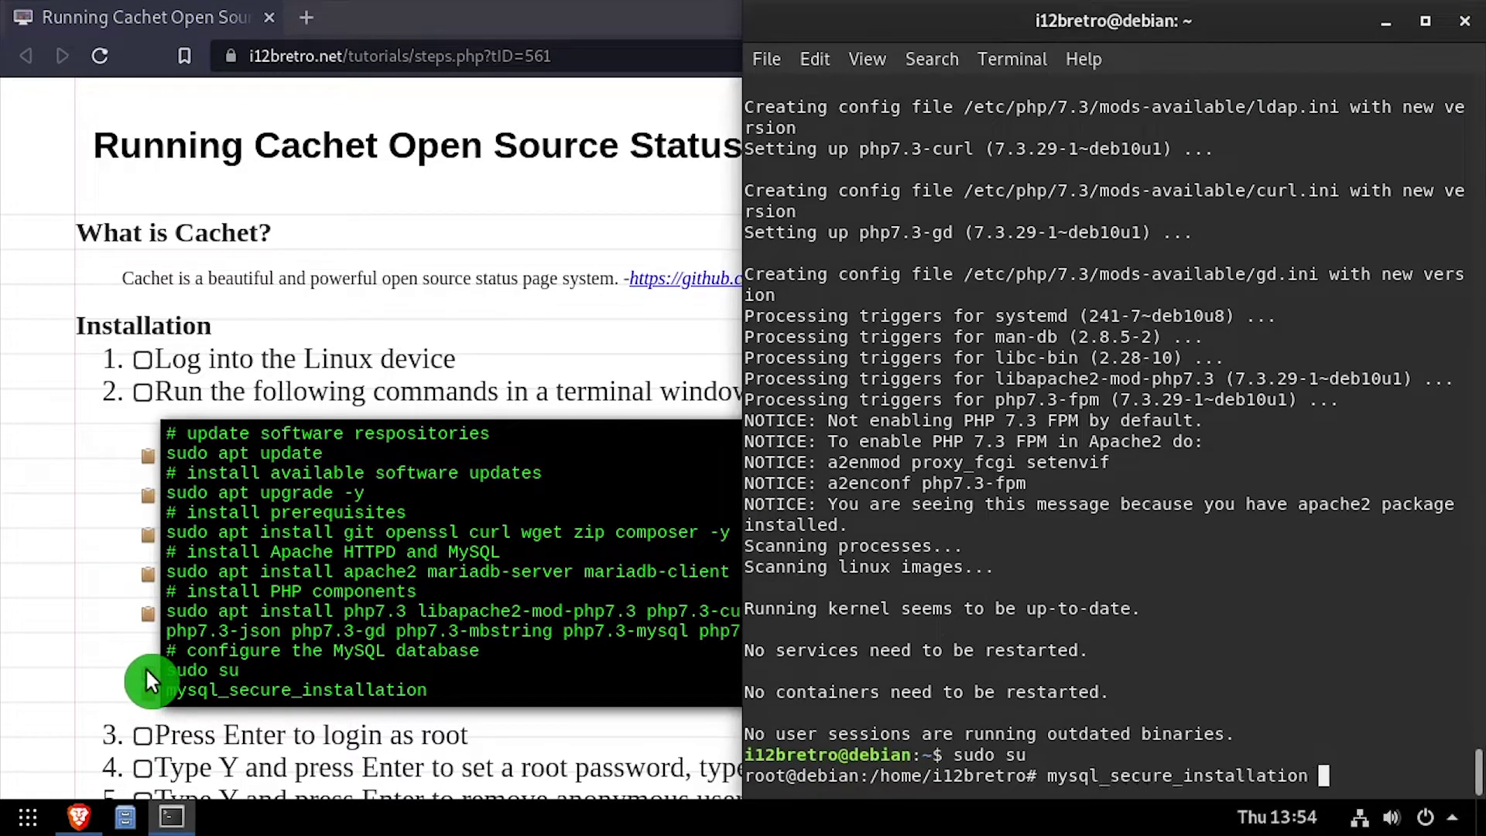
Run mysql_secure_installation: set the root password and disallow remote root login.
{"action": "key", "text": "Return"}
{"action": "key", "text": "Return"}
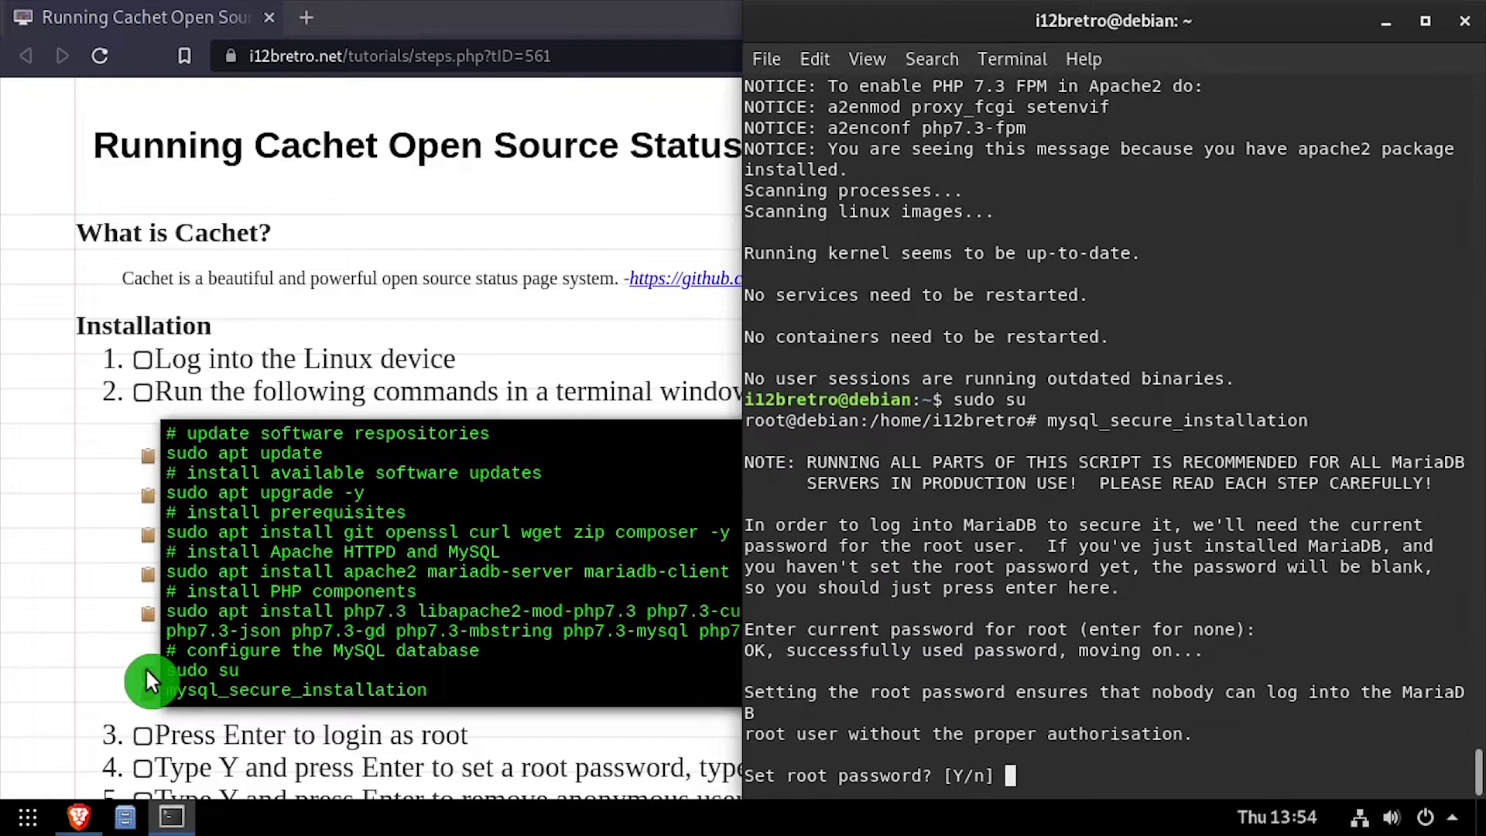
{"action": "key", "text": "Return"}
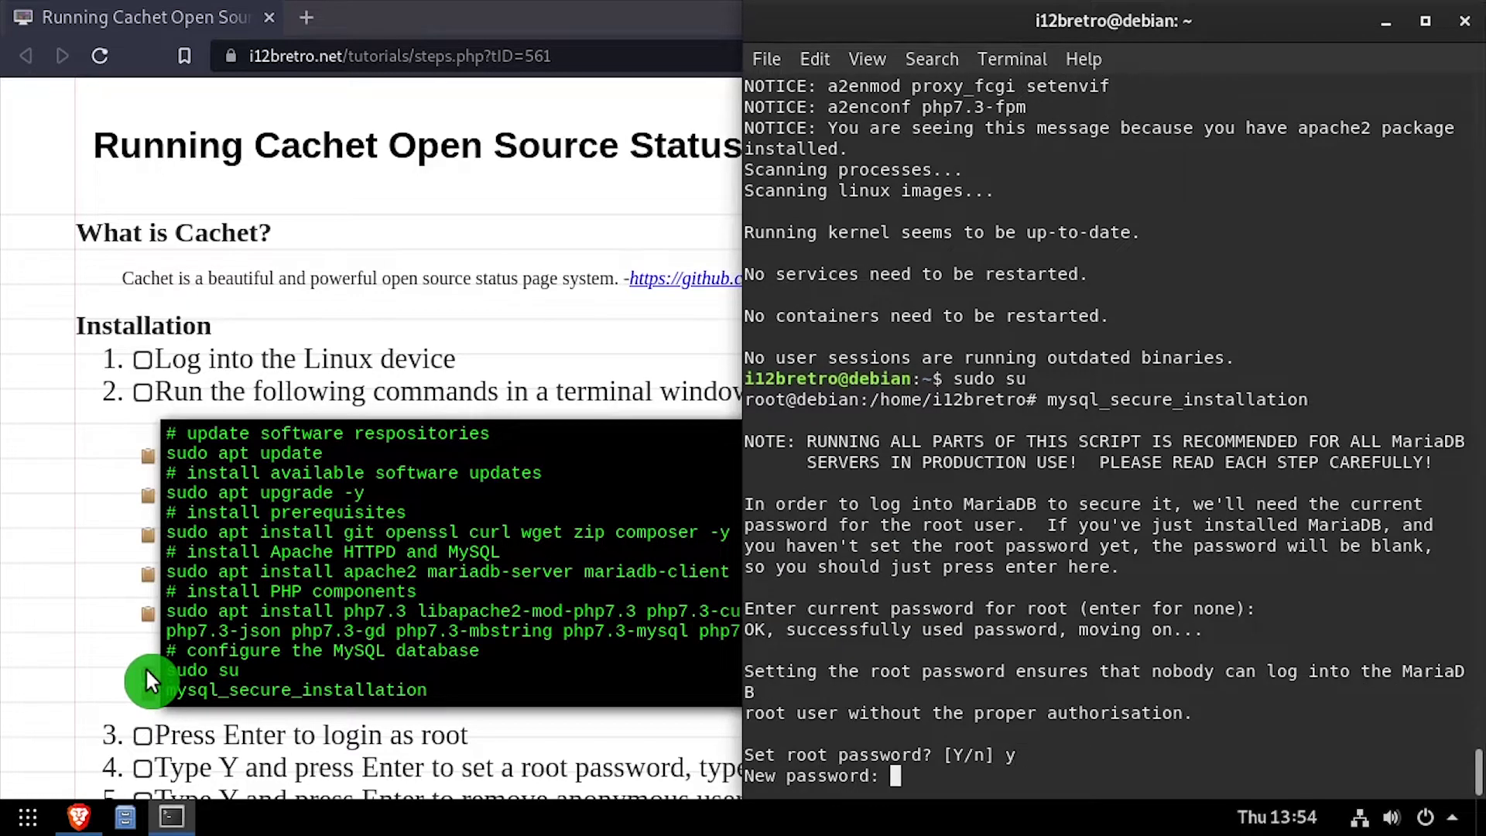
{"action": "key", "text": "Return"}
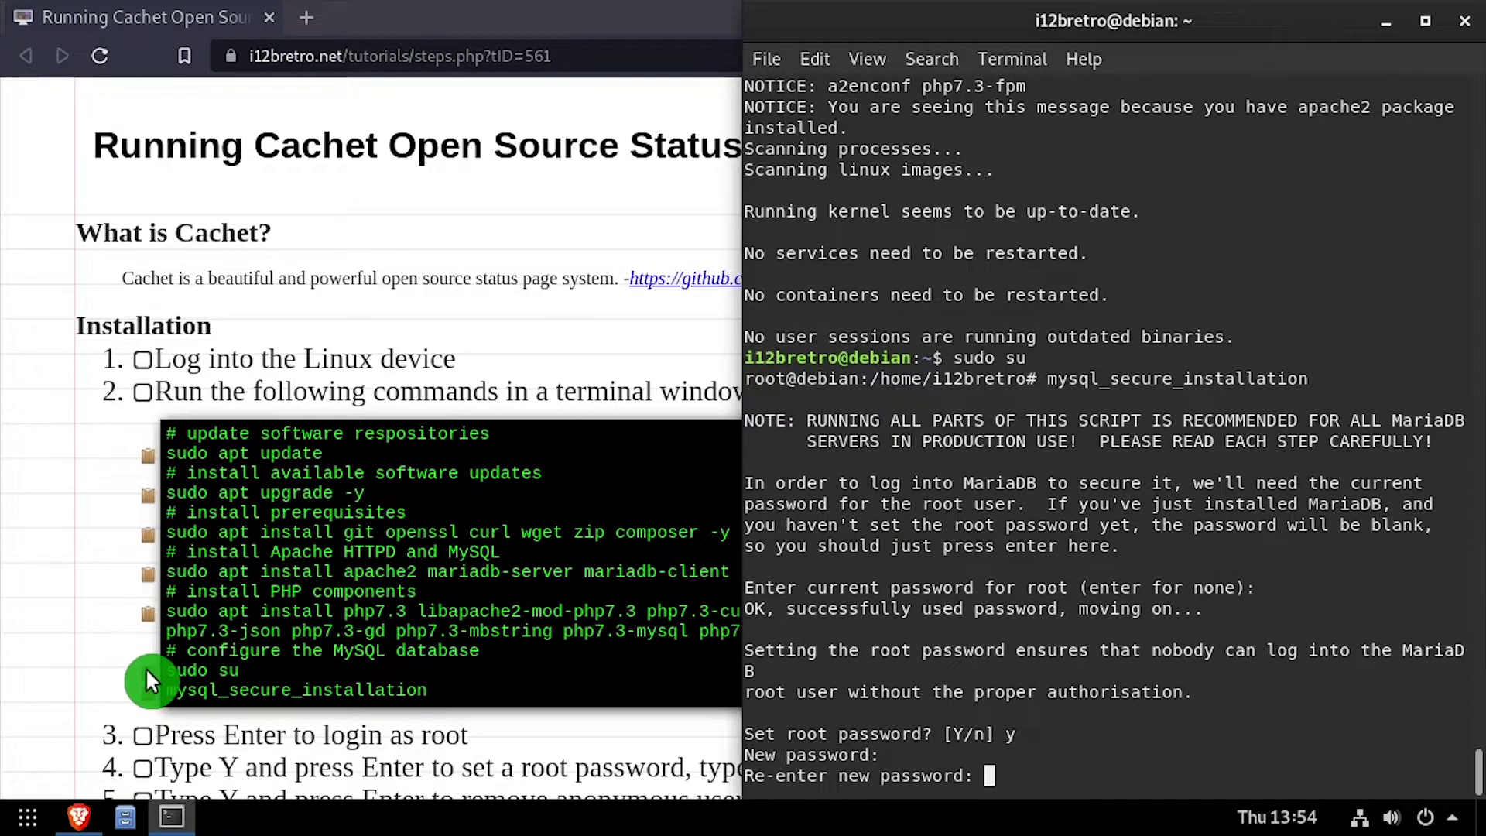
{"action": "key", "text": "Return"}
{"action": "key", "text": "Return"}
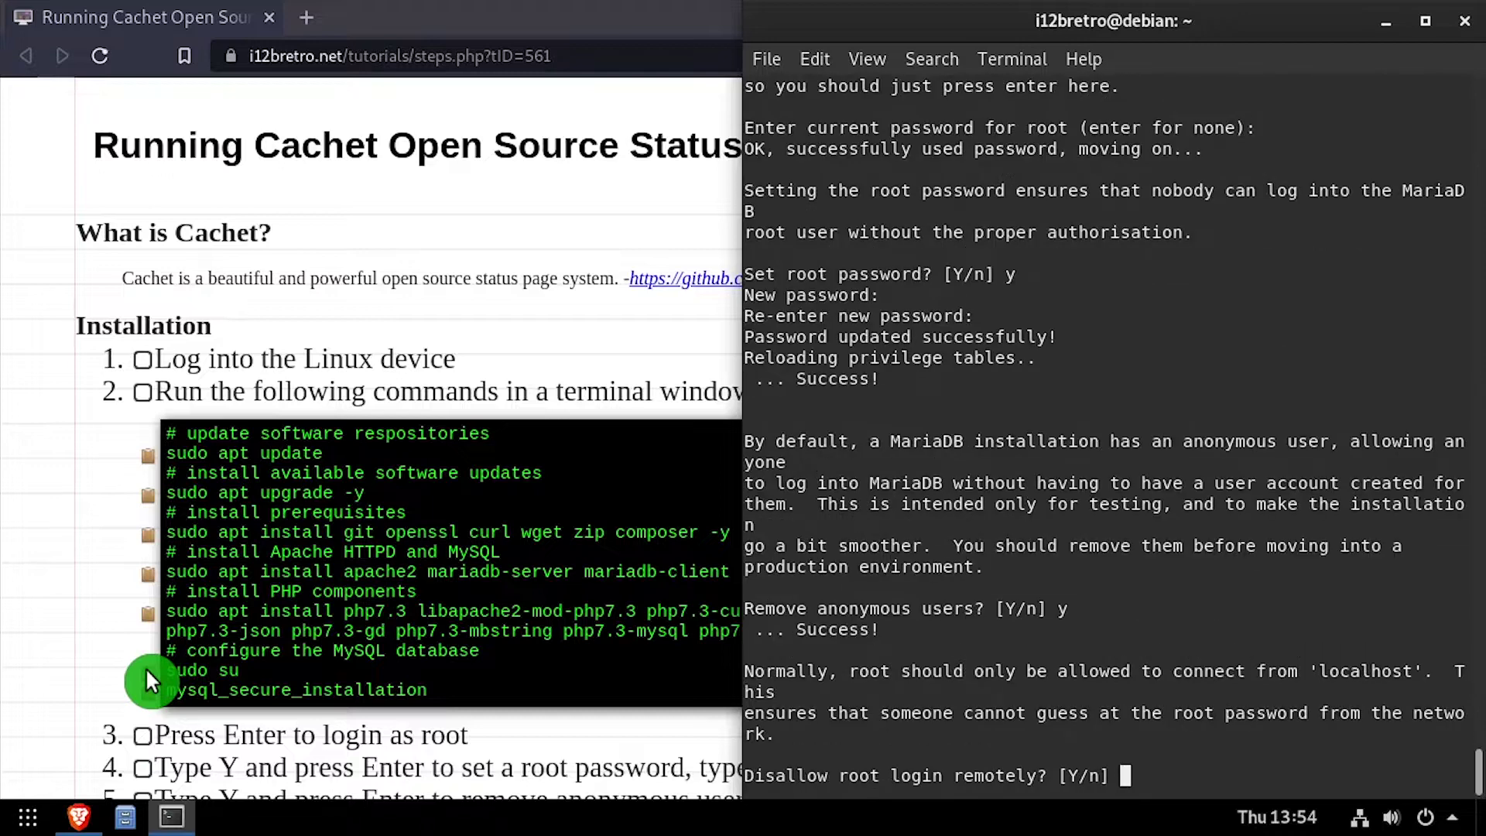
{"action": "key", "text": "Return"}
{"action": "key", "text": "Return"}
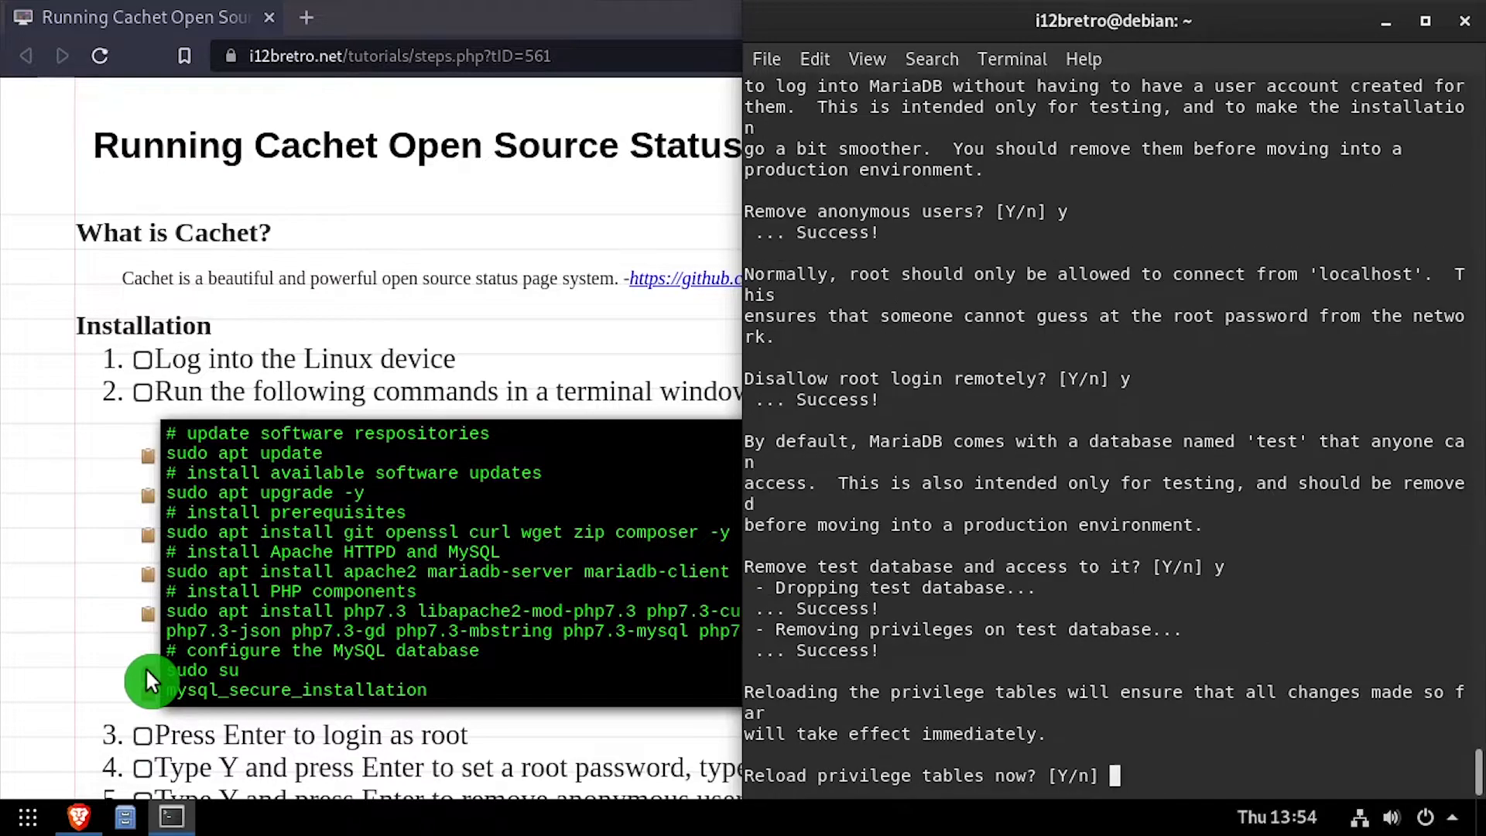
{"action": "key", "text": "Return"}
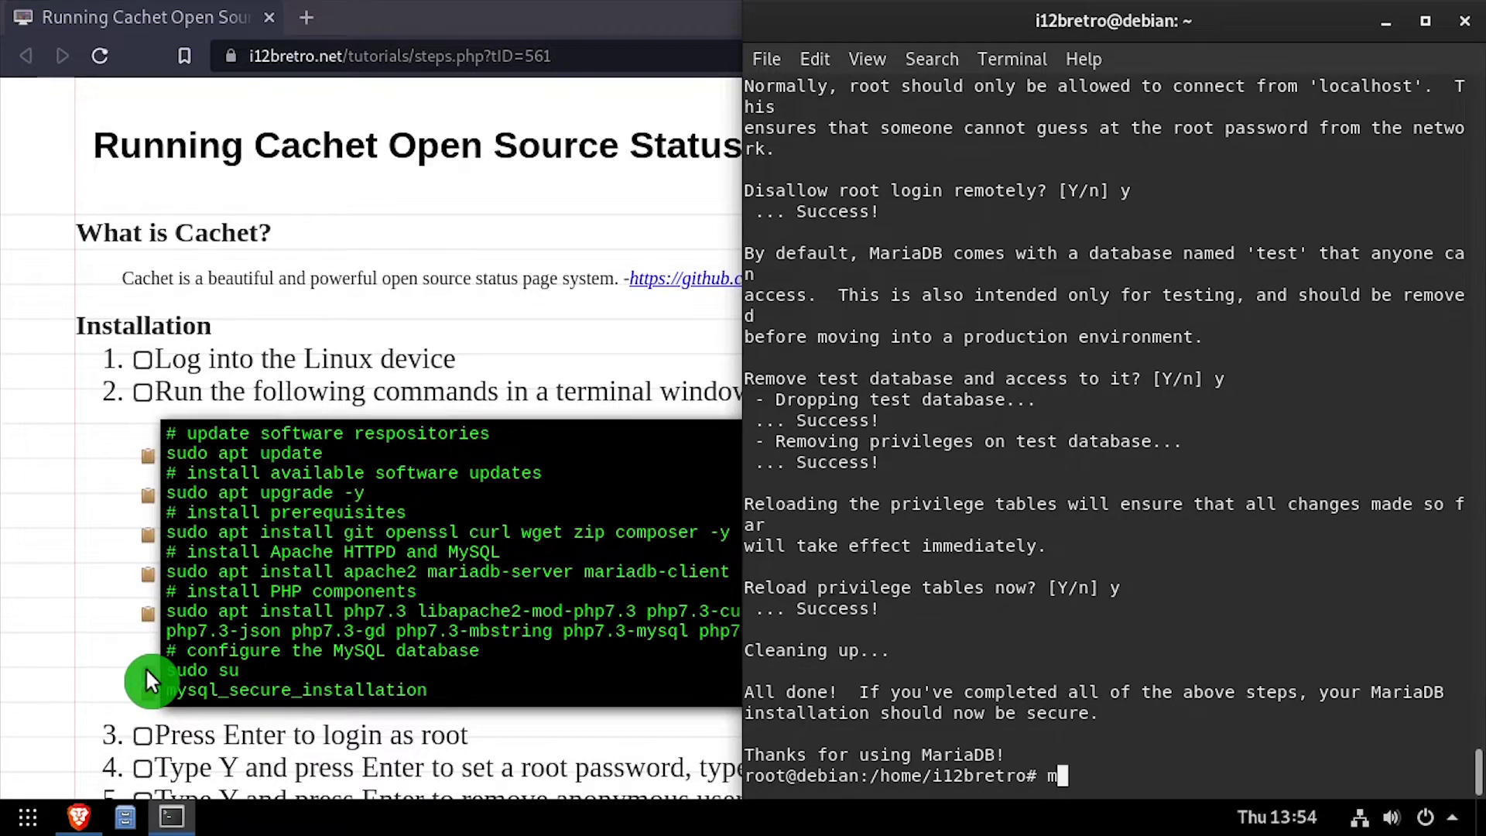
{"action": "type", "text": "ysql -u root -"}
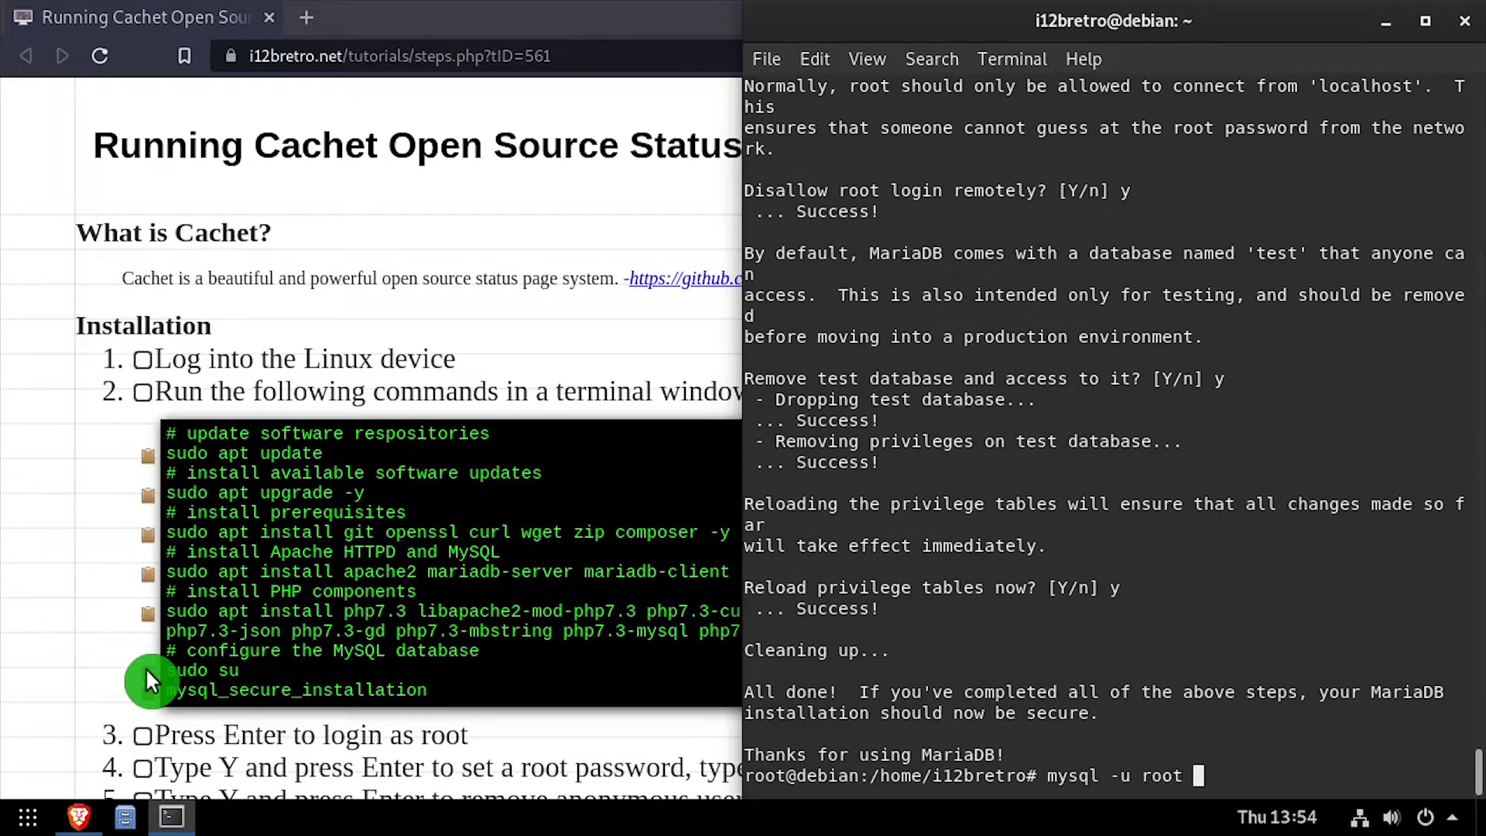
{"action": "type", "text": "p"}
Log into MariaDB as root and create the cachet database.
{"action": "key", "text": "Return"}
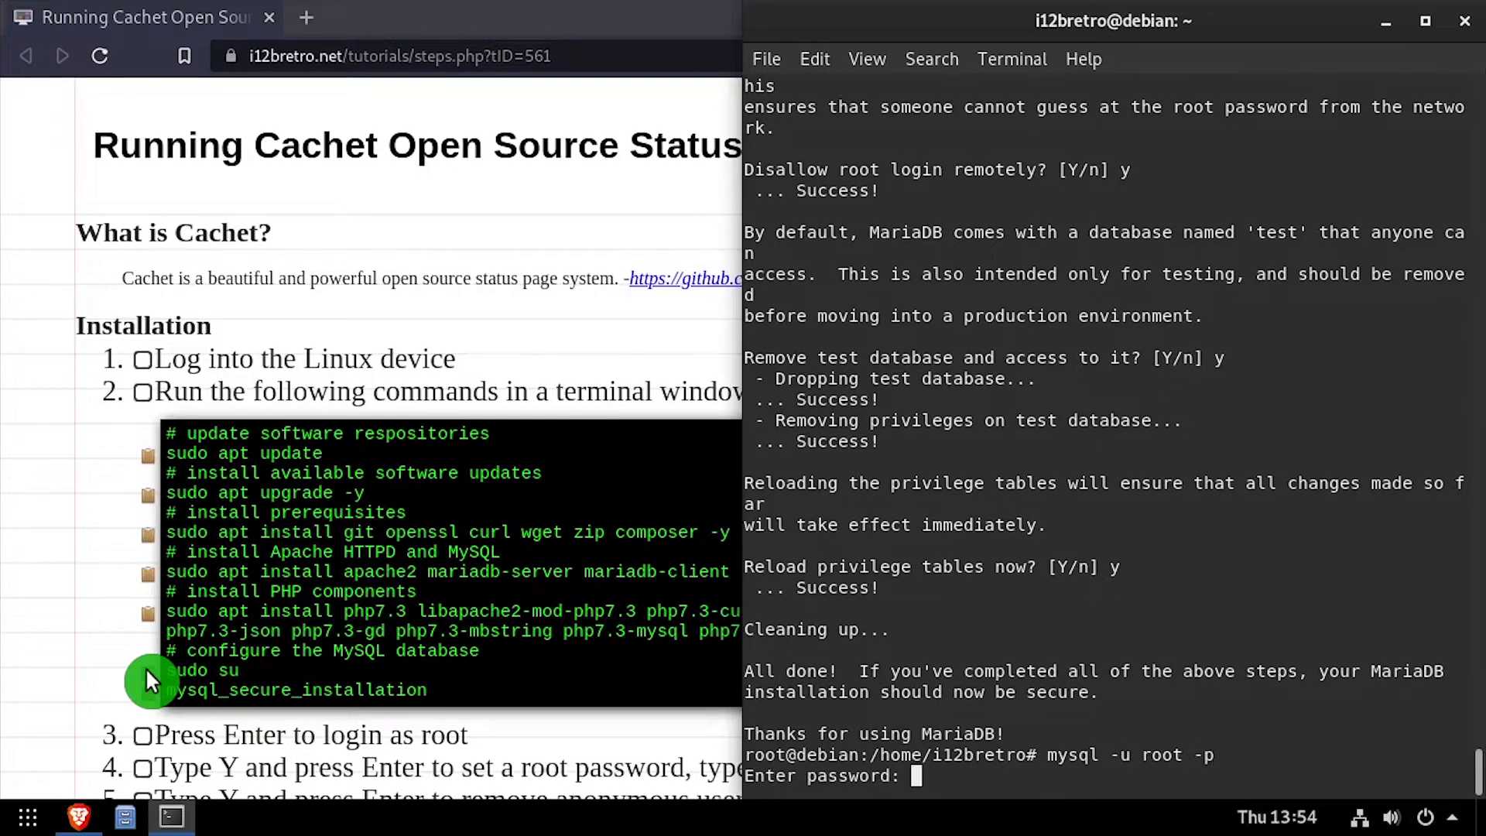
{"action": "key", "text": "Return"}
{"action": "scroll", "coordinate": [131, 636], "scroll_direction": "down", "scroll_amount": 3}
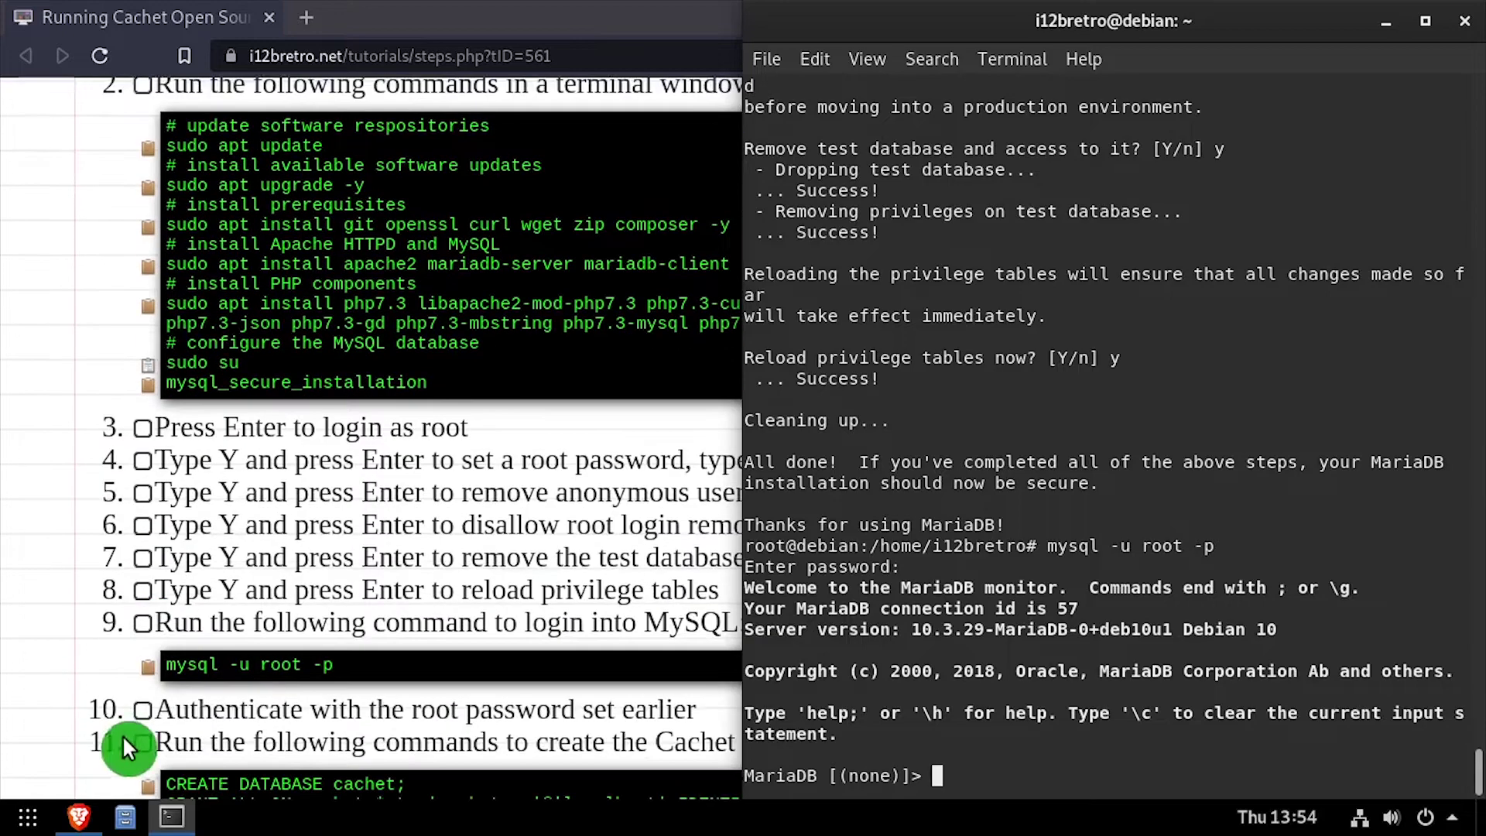
{"action": "scroll", "coordinate": [122, 698], "scroll_direction": "down", "scroll_amount": 2}
{"action": "left_click", "coordinate": [147, 476]}
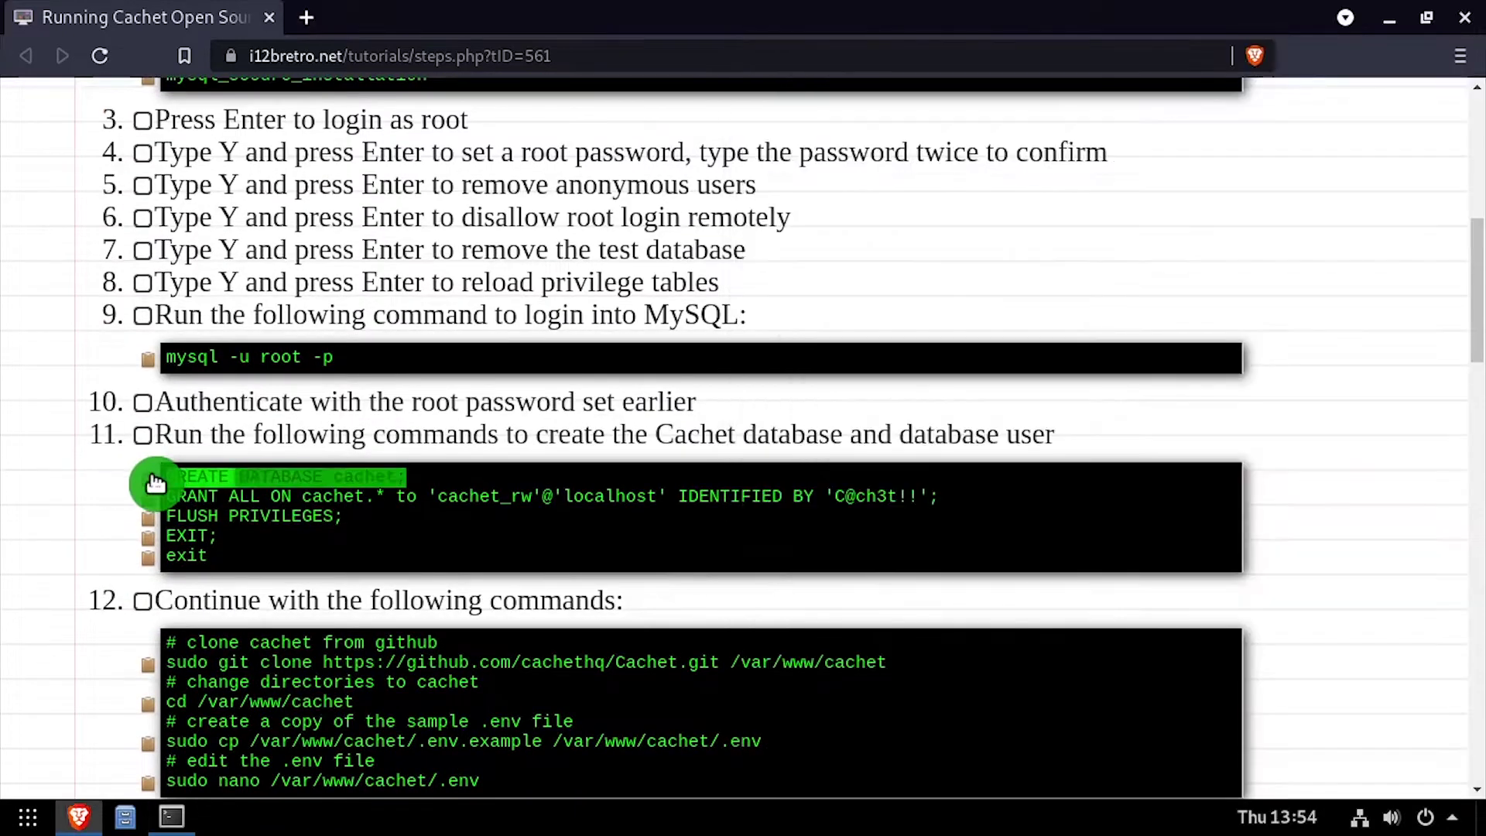
{"action": "key", "text": "alt+Tab"}
{"action": "type", "text": "CREATE DATABASE cachet;"}
{"action": "key", "text": "Return"}
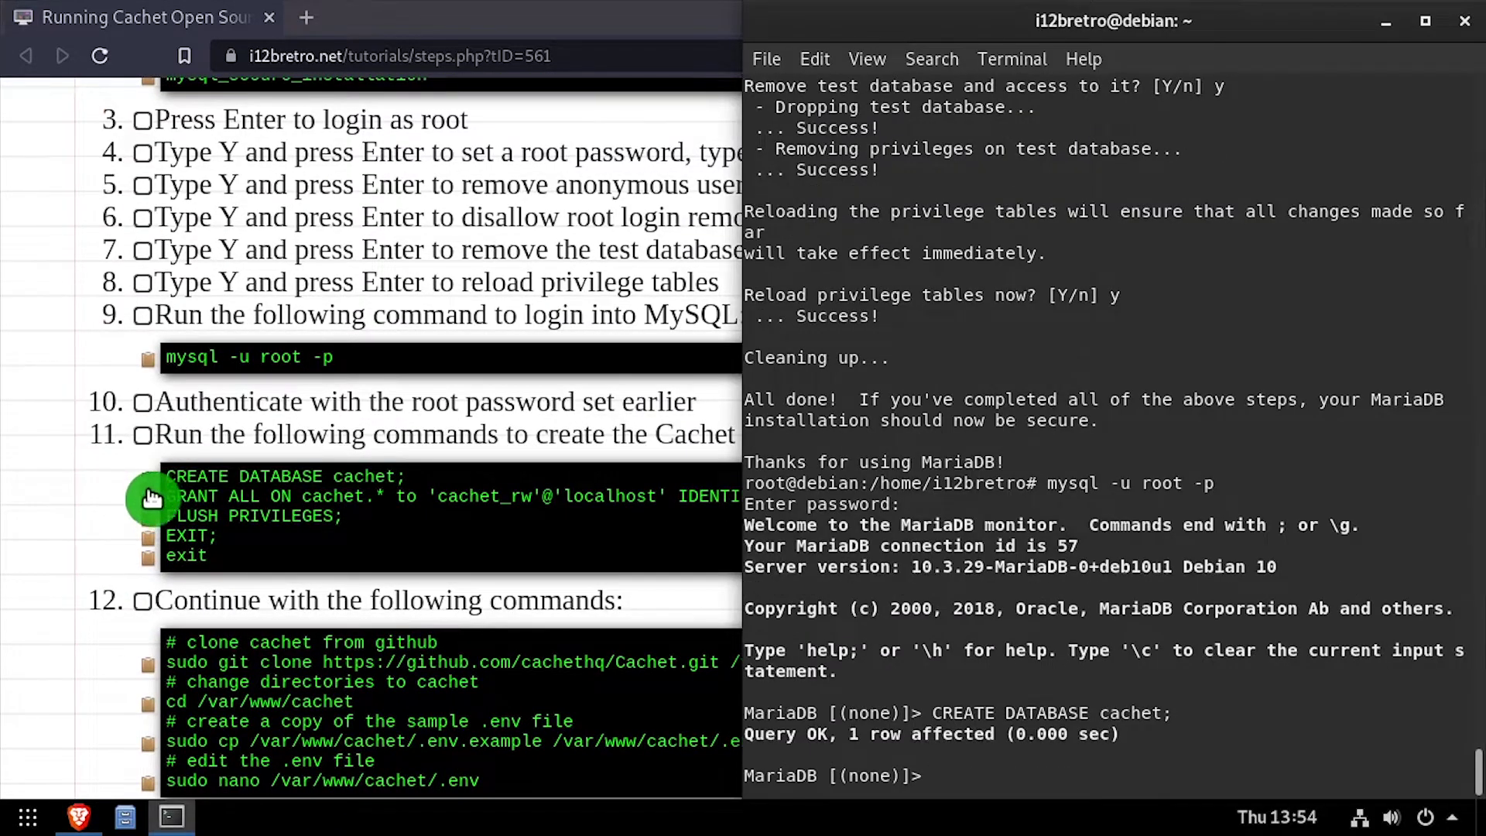
Grant cachet_rw full rights on cachet and flush privileges.
{"action": "left_click", "coordinate": [146, 496]}
{"action": "key", "text": "alt+Tab"}
{"action": "key", "text": "ctrl+shift+v"}
{"action": "key", "text": "Return"}
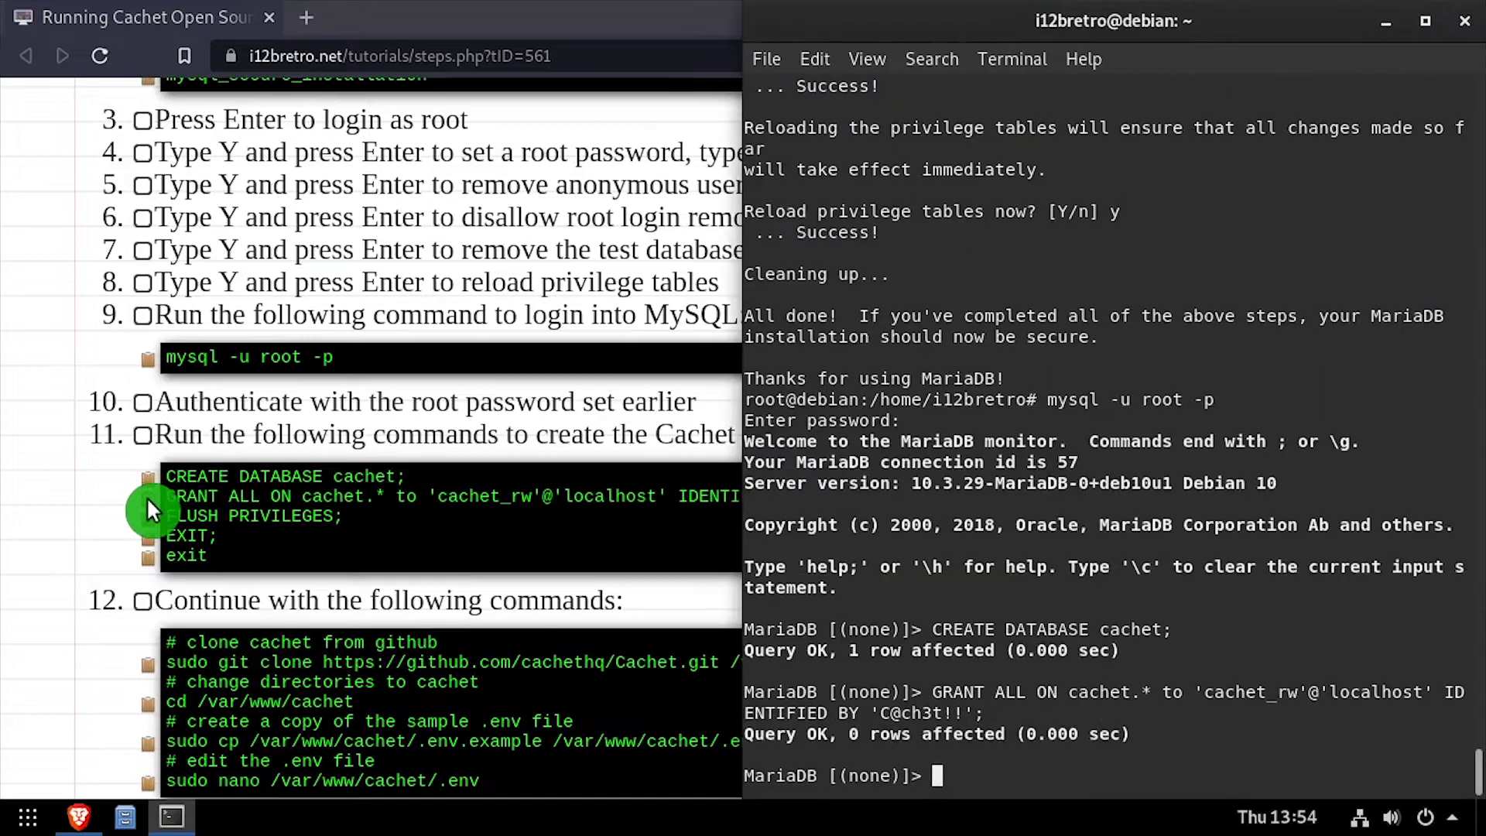
{"action": "left_click", "coordinate": [161, 515]}
{"action": "key", "text": "alt+Tab"}
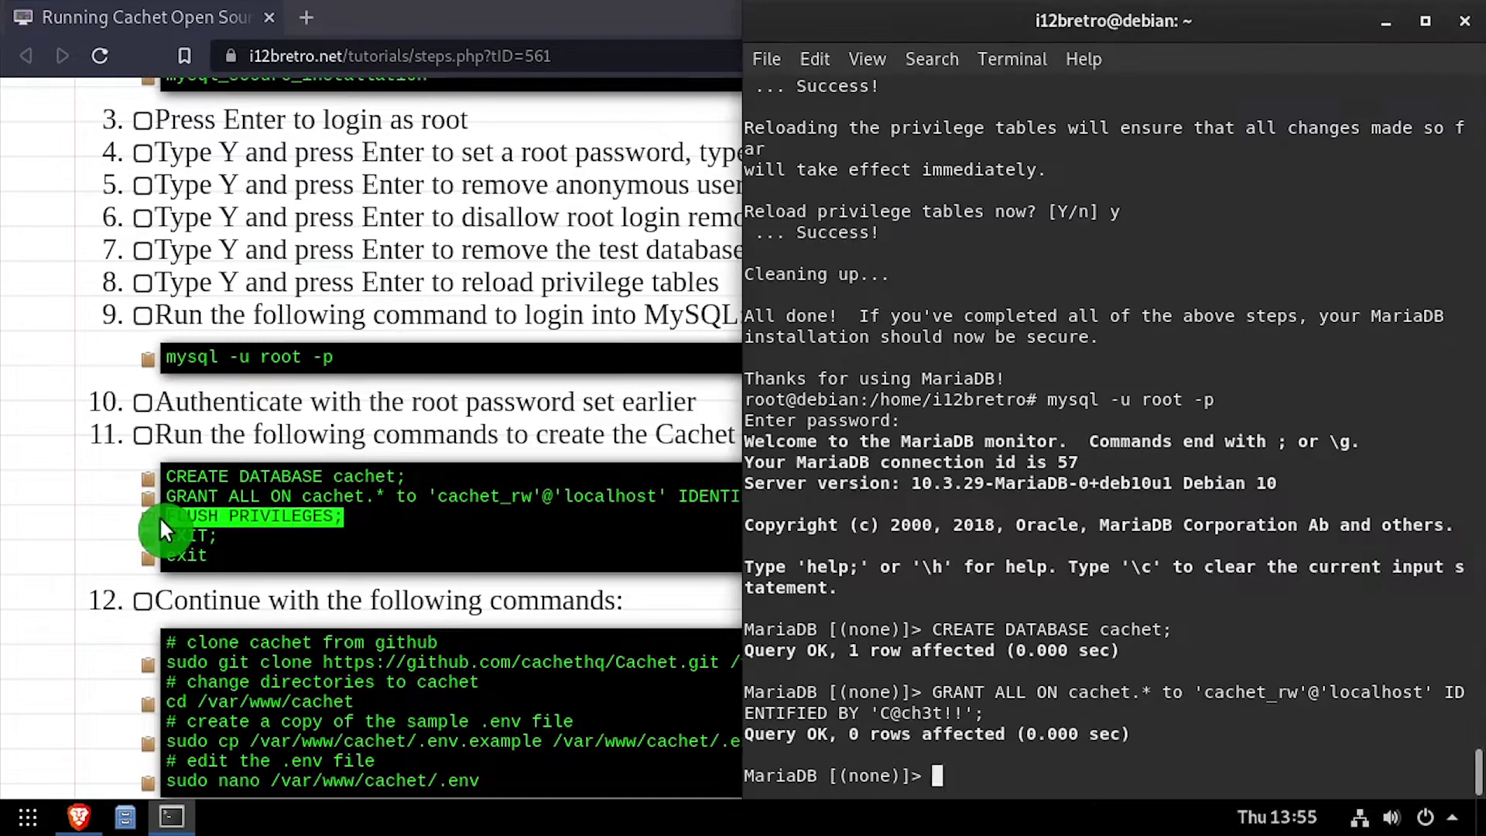
{"action": "type", "text": "FLUSH PRIVILEGES;"}
{"action": "key", "text": "Return"}
{"action": "type", "text": "t"}
Exit MariaDB and the root shell, then clear the screen.
{"action": "key", "text": "Return"}
{"action": "type", "text": "e"}
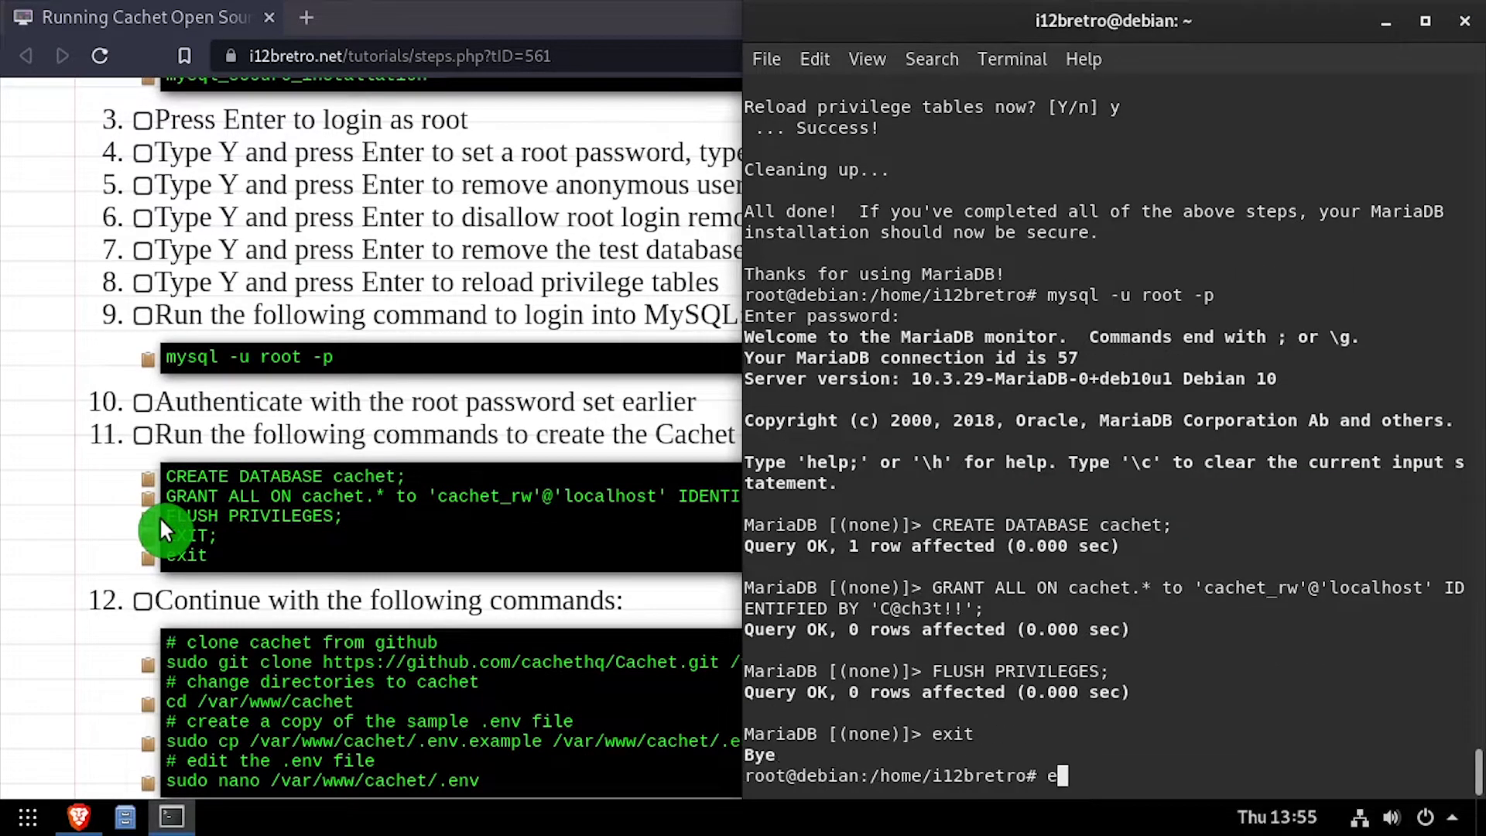
{"action": "type", "text": "xit"}
{"action": "key", "text": "Return"}
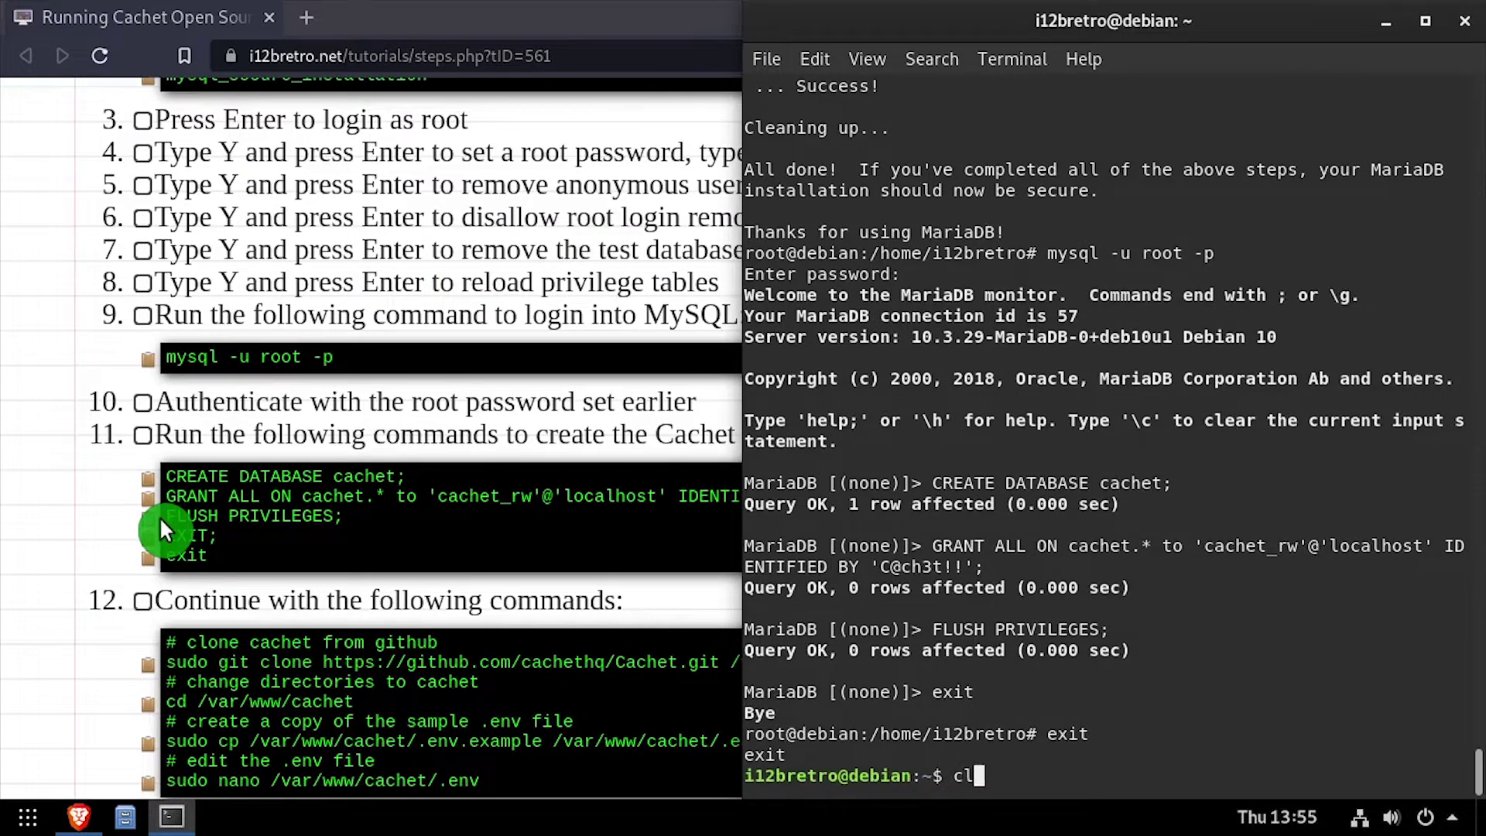
{"action": "key", "text": "Return"}
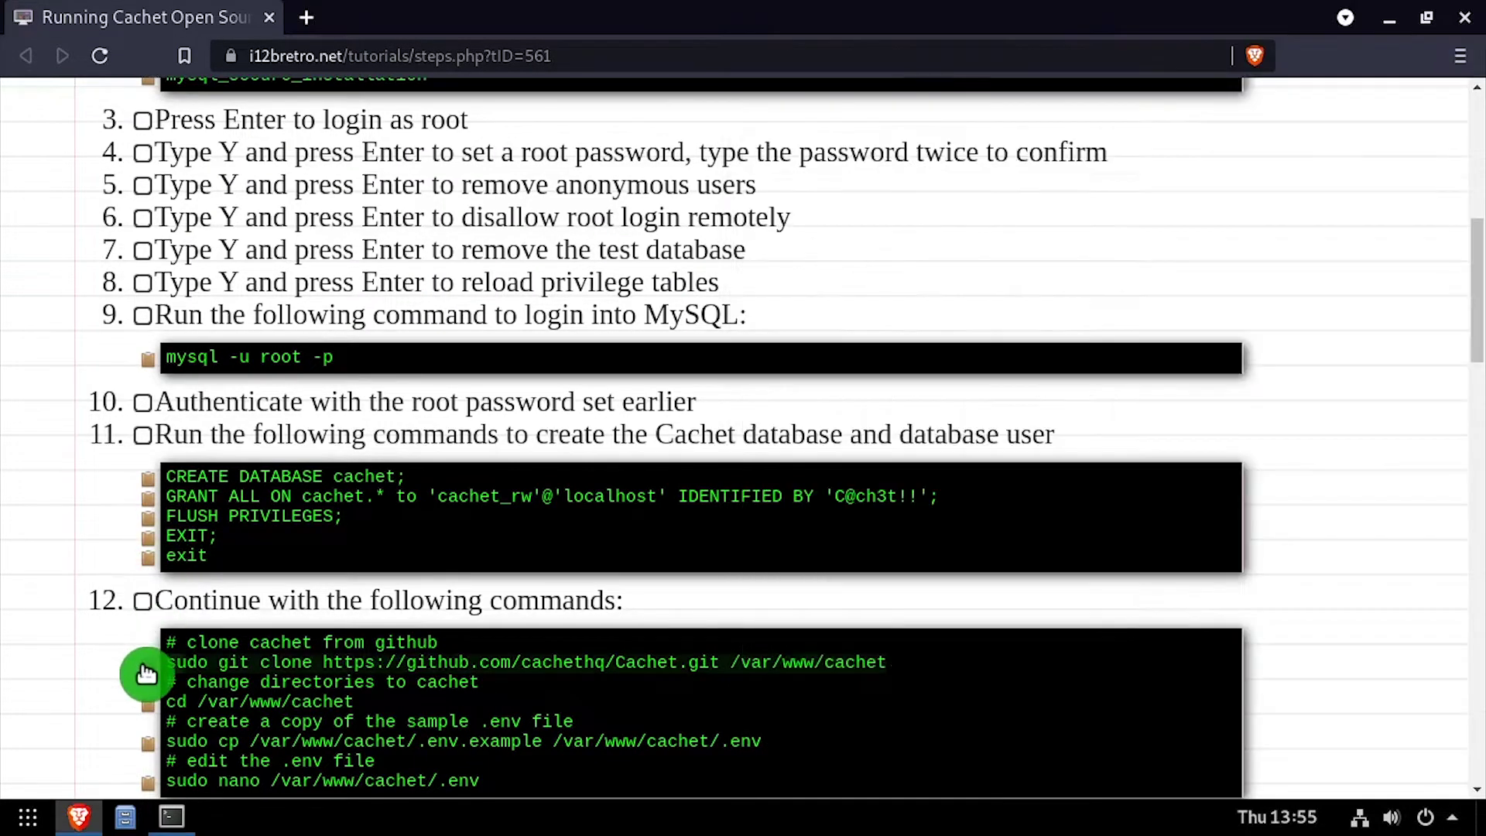
Clone Cachet from GitHub and change into /var/www/cachet.
{"action": "left_click", "coordinate": [140, 663]}
{"action": "type", "text": "sudo git clone https://github.com/cachethq/Cachet.git /var/www/cachet"}
{"action": "key", "text": "Return"}
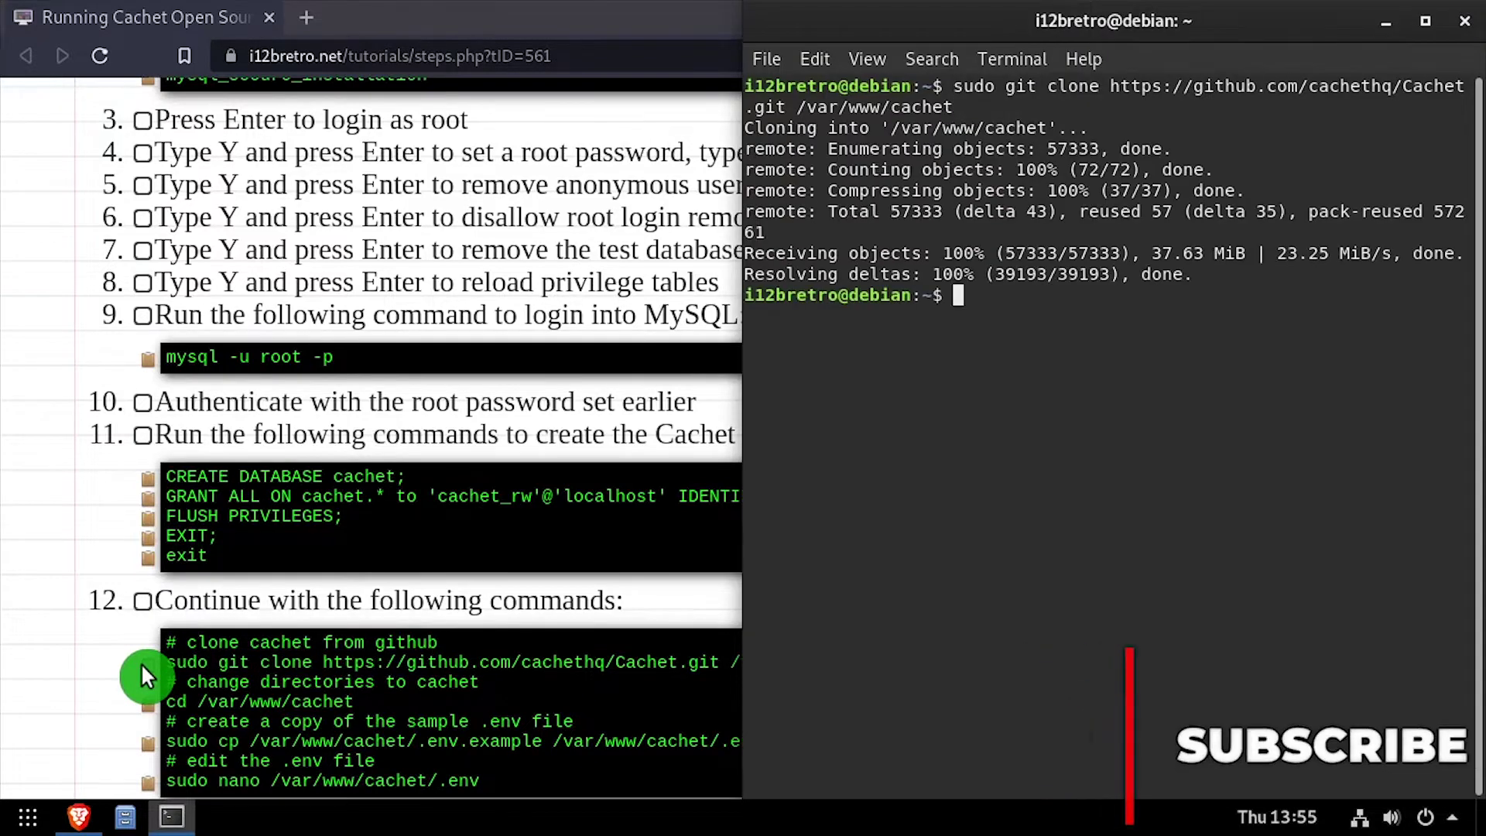
{"action": "left_click", "coordinate": [148, 703]}
{"action": "key", "text": "alt+Tab"}
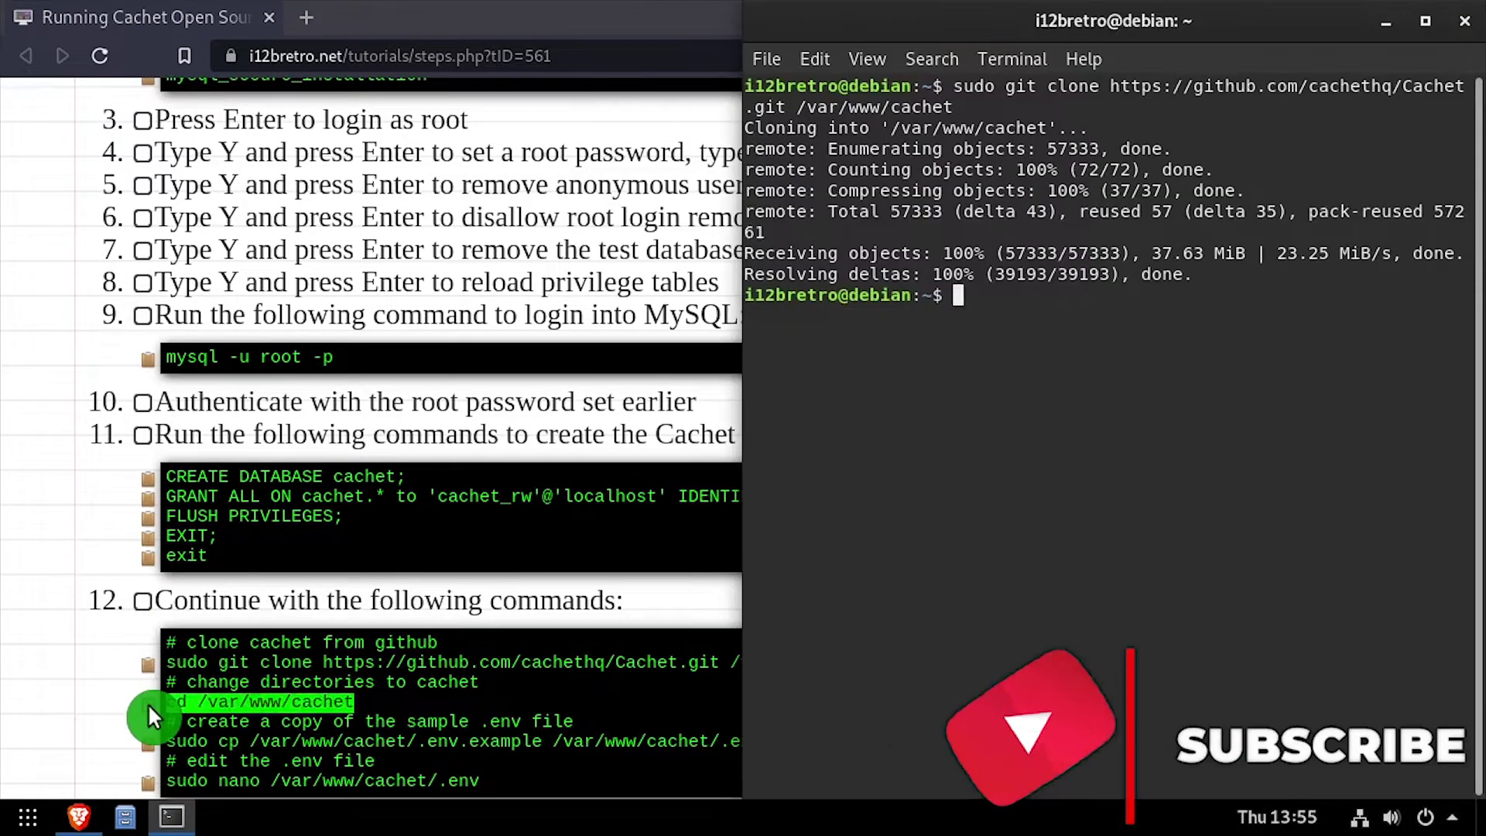
{"action": "type", "text": "cd /var/www/cachet"}
{"action": "key", "text": "Return"}
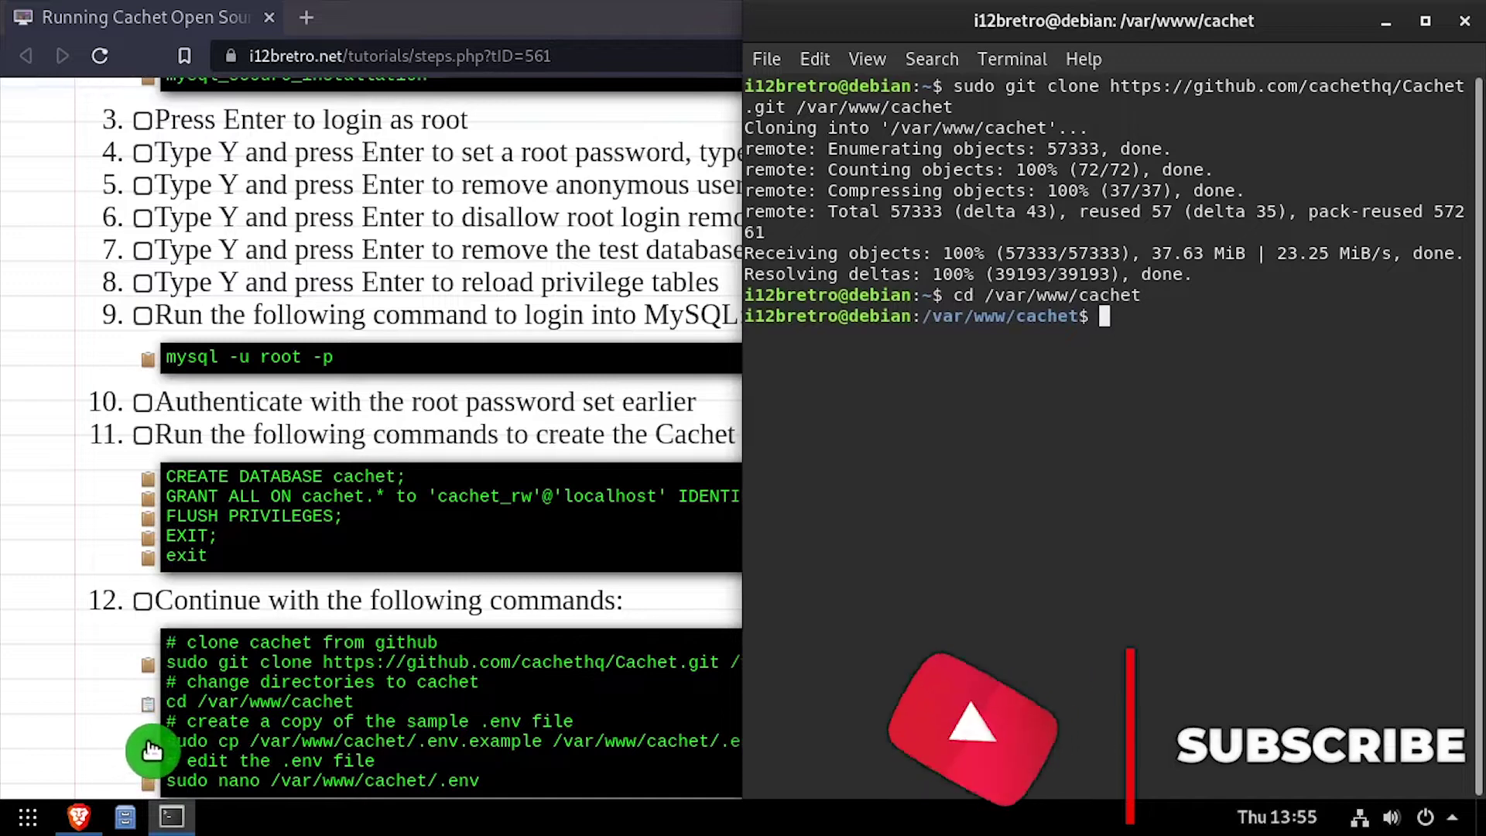
Copy .env.example to .env and enter the command to edit .env in nano.
{"action": "left_click", "coordinate": [147, 740]}
{"action": "key", "text": "alt+Tab"}
{"action": "type", "text": "sudo cp /var/www/cachet/.env.example /var/www/cachet/.env"}
{"action": "key", "text": "Return"}
{"action": "scroll", "coordinate": [168, 601], "scroll_direction": "down", "scroll_amount": 2}
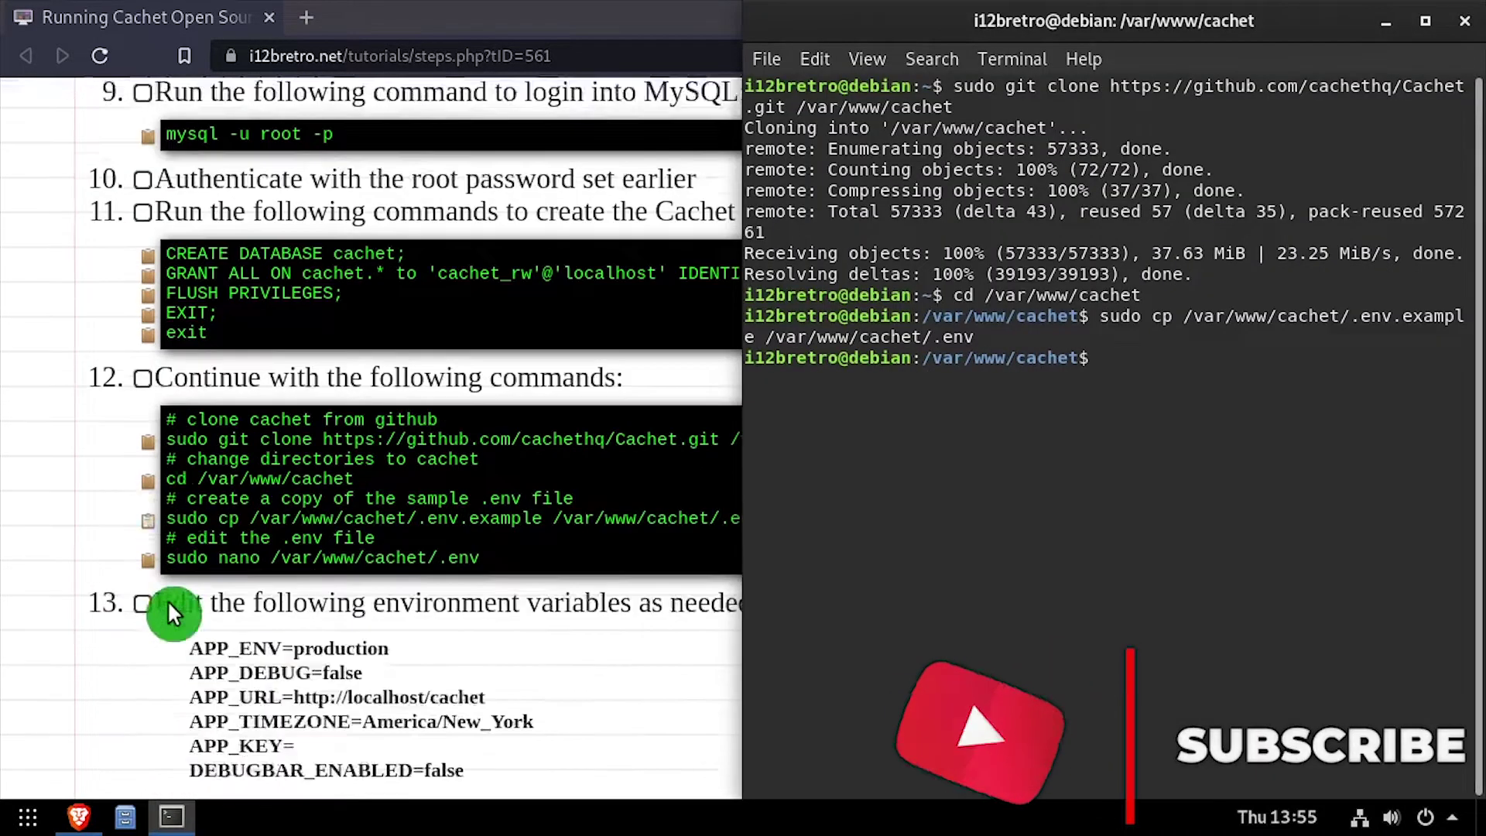
{"action": "scroll", "coordinate": [159, 435], "scroll_direction": "down", "scroll_amount": 2}
{"action": "left_click", "coordinate": [142, 352]}
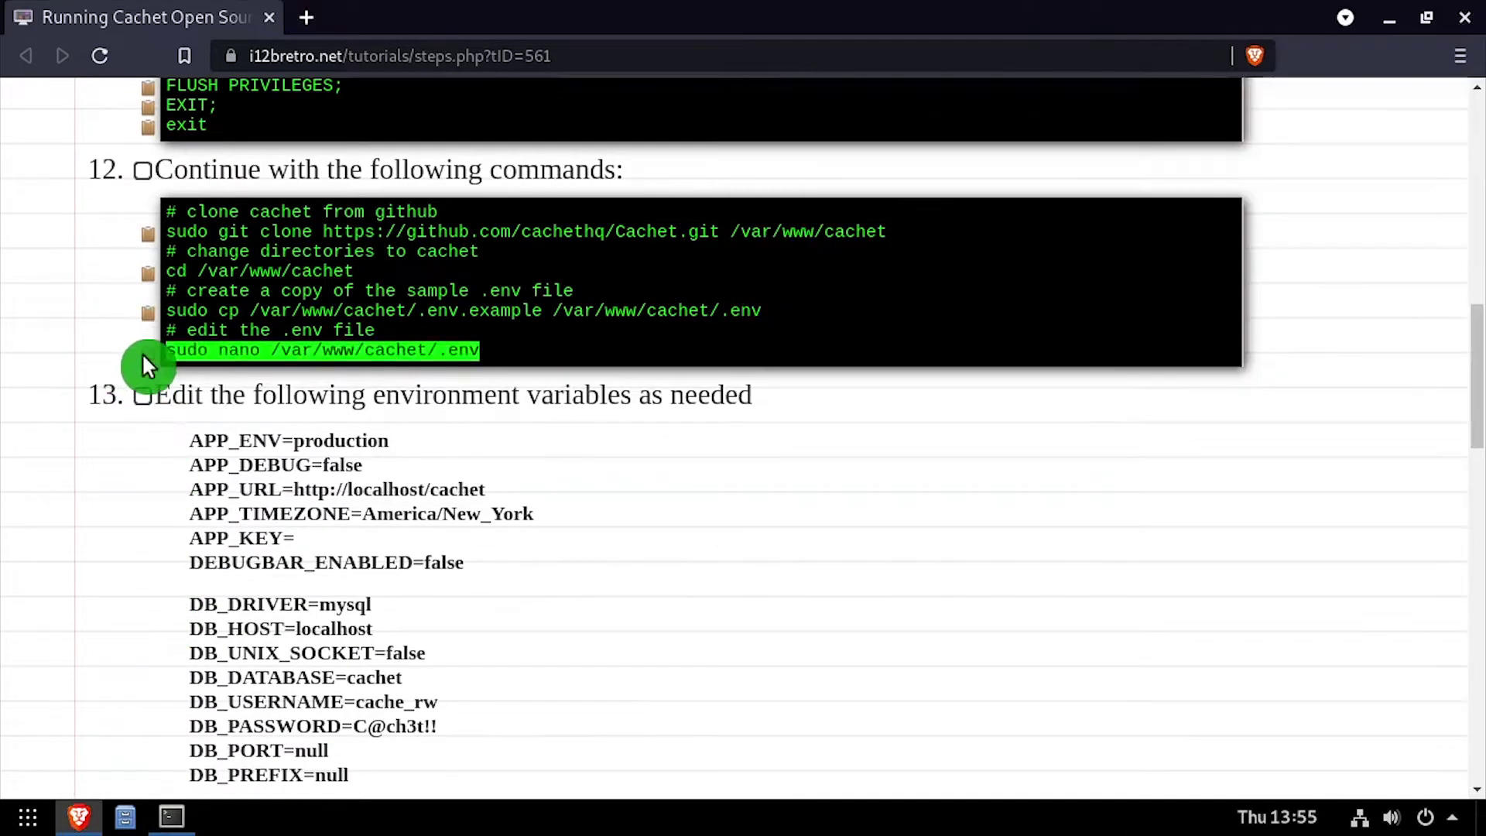
{"action": "key", "text": "alt+Tab"}
{"action": "type", "text": "sudo nano /var/www/cachet/.env"}
In .env, set the localhost/cachet URL, New York timezone and cachet_rw database user.
{"action": "key", "text": "Return"}
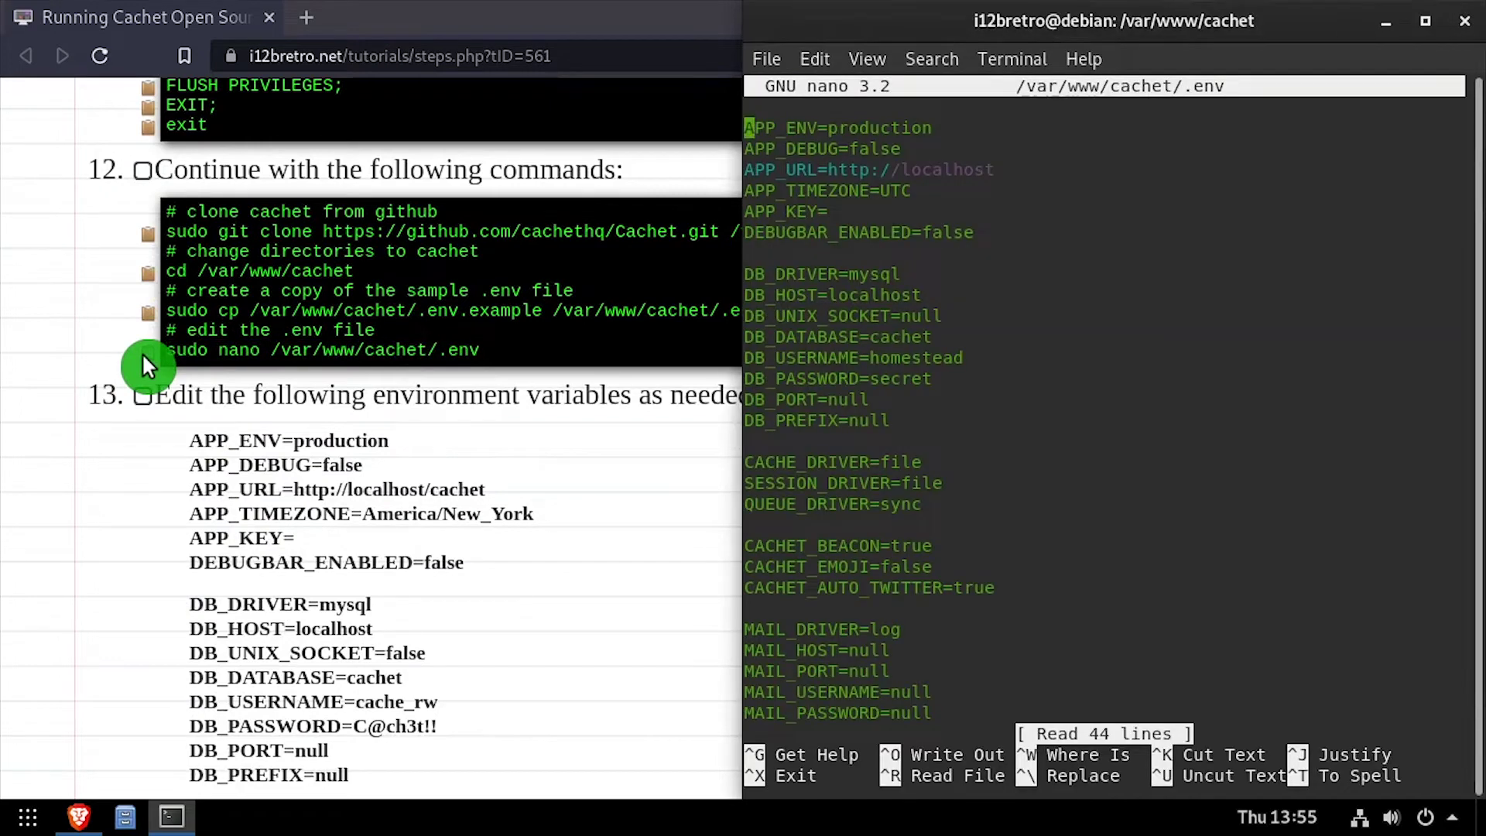
{"action": "key", "text": "End"}
{"action": "type", "text": "/c"}
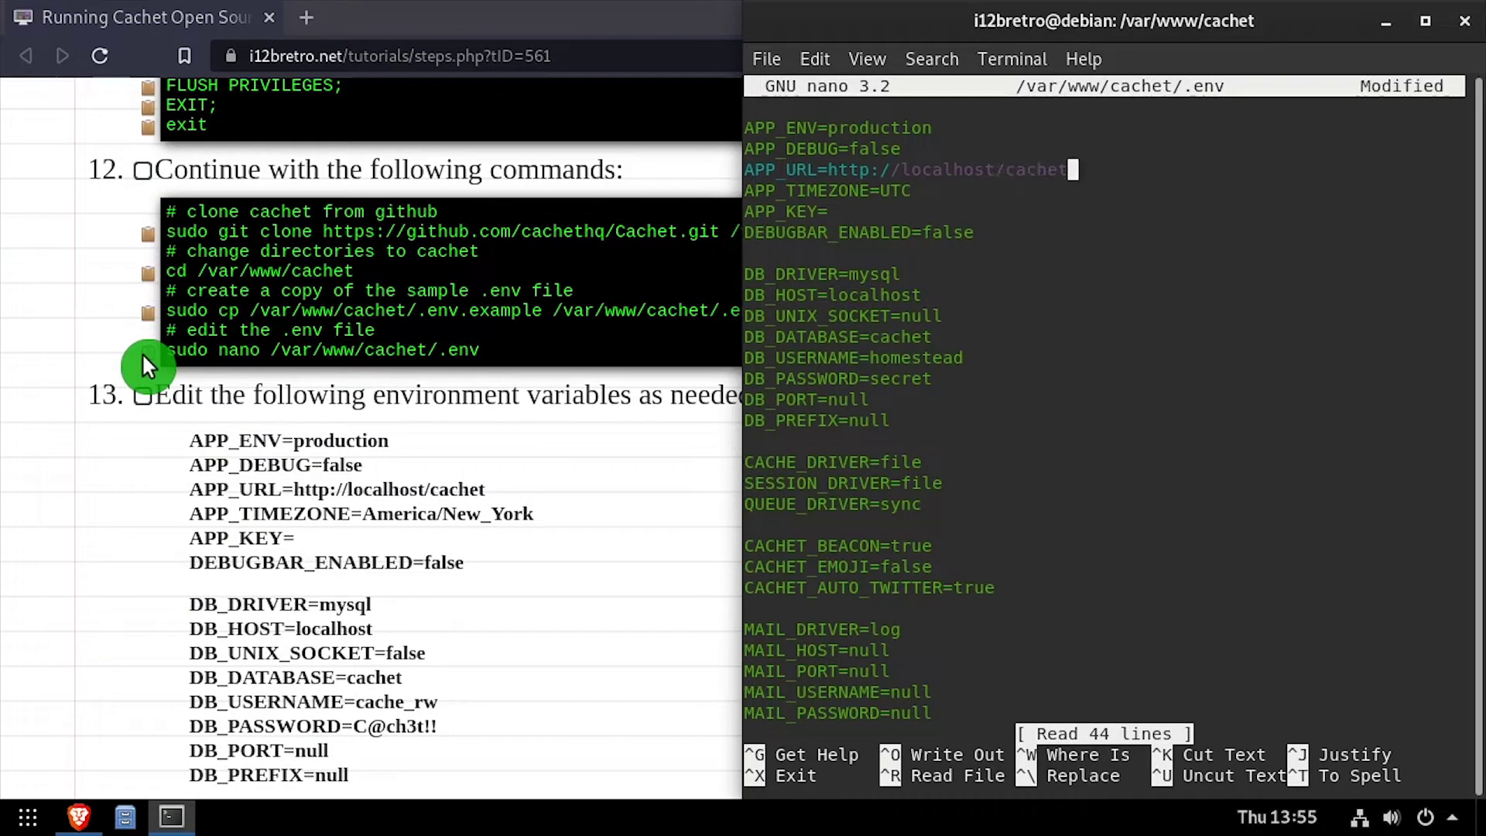
{"action": "type", "text": "mer"}
{"action": "type", "text": "ica/"}
{"action": "type", "text": "_York"}
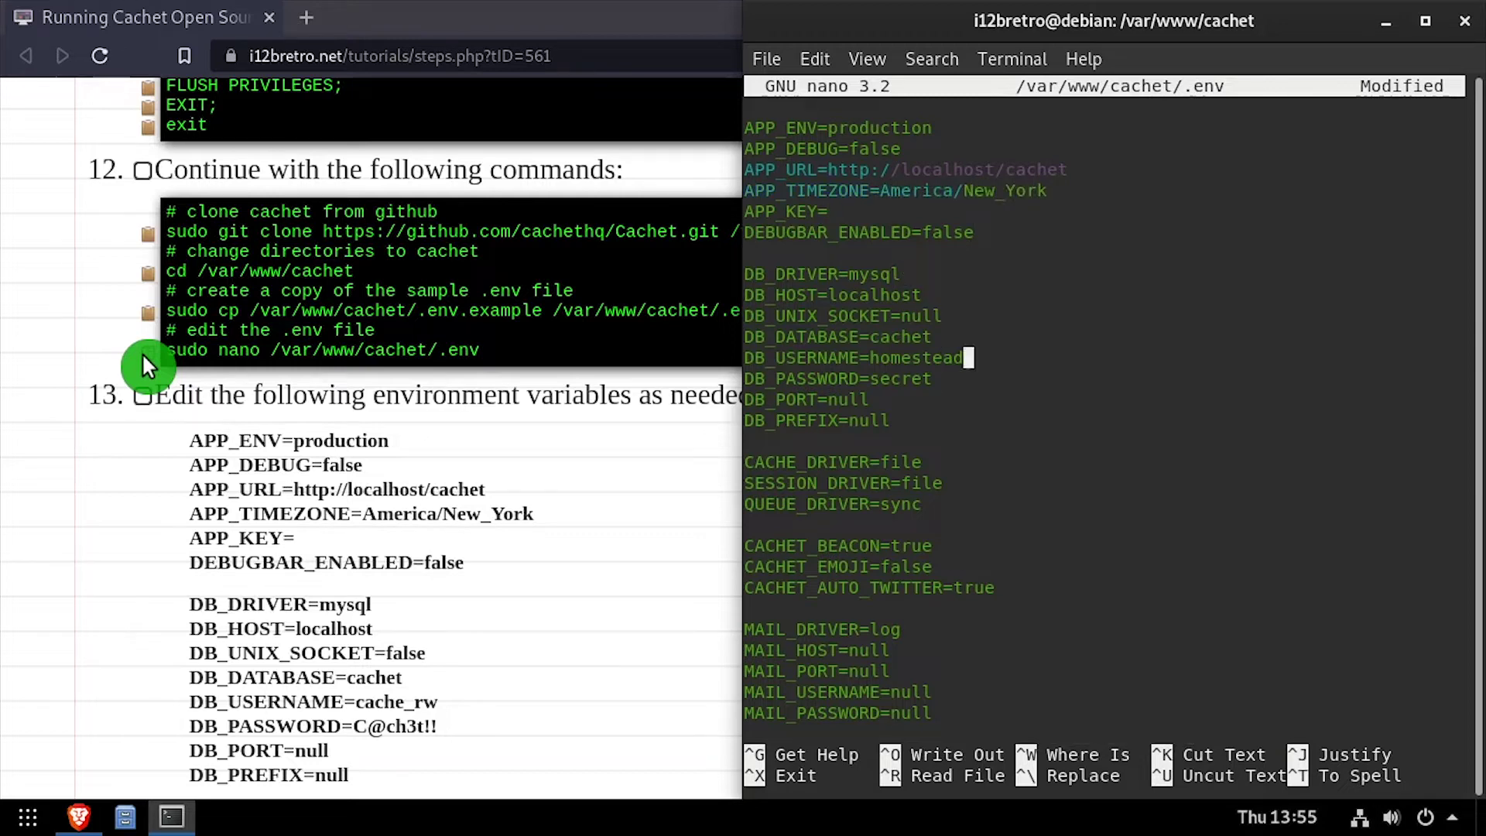
{"action": "key", "text": "BackSpace"}
{"action": "key", "text": "BackSpace"}
{"action": "key", "text": "BackSpace"}
{"action": "key", "text": "BackSpace"}
{"action": "key", "text": "BackSpace"}
{"action": "key", "text": "BackSpace"}
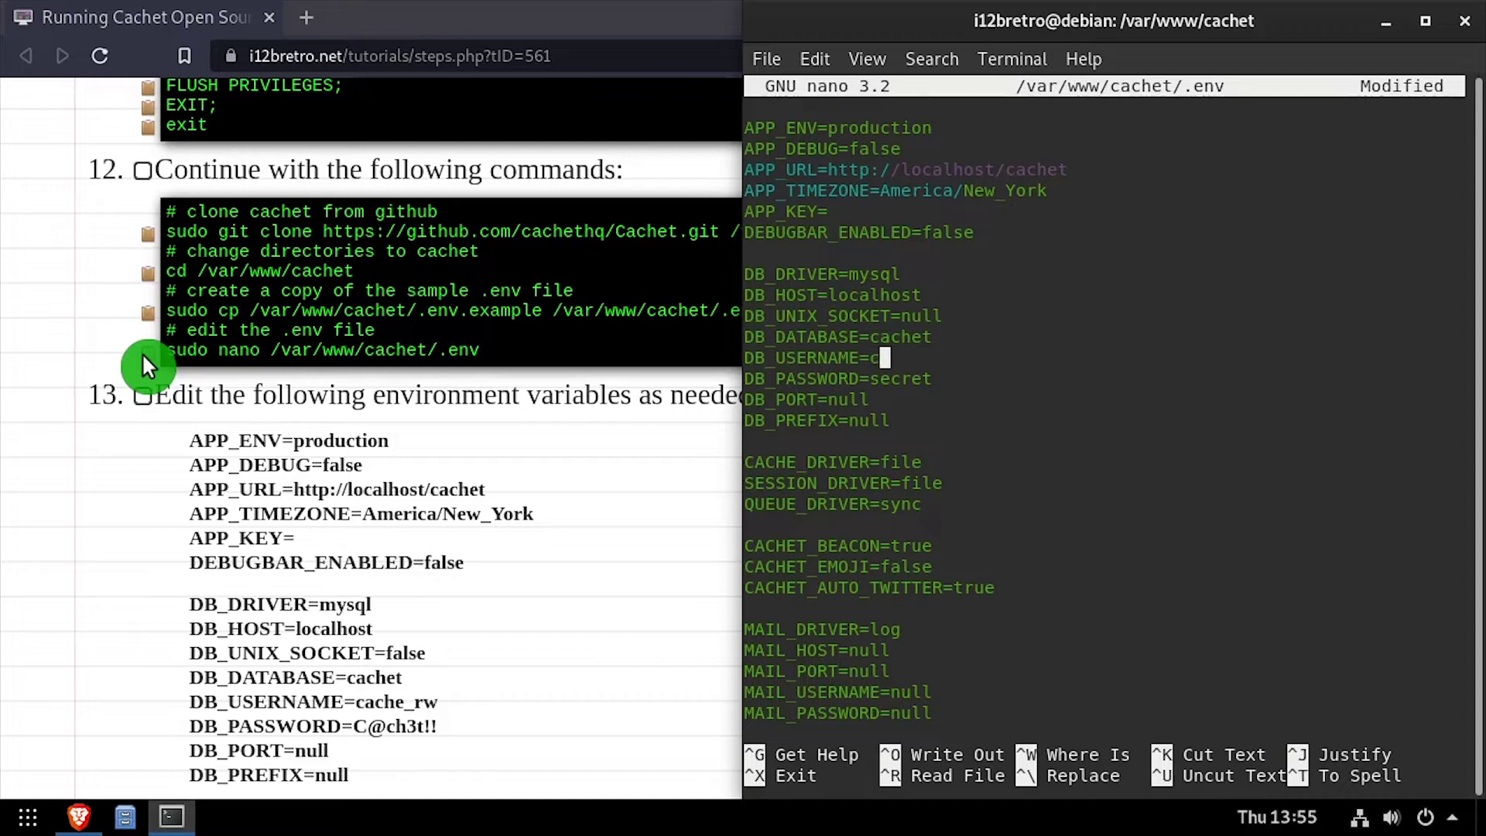
{"action": "type", "text": "achet_rw"}
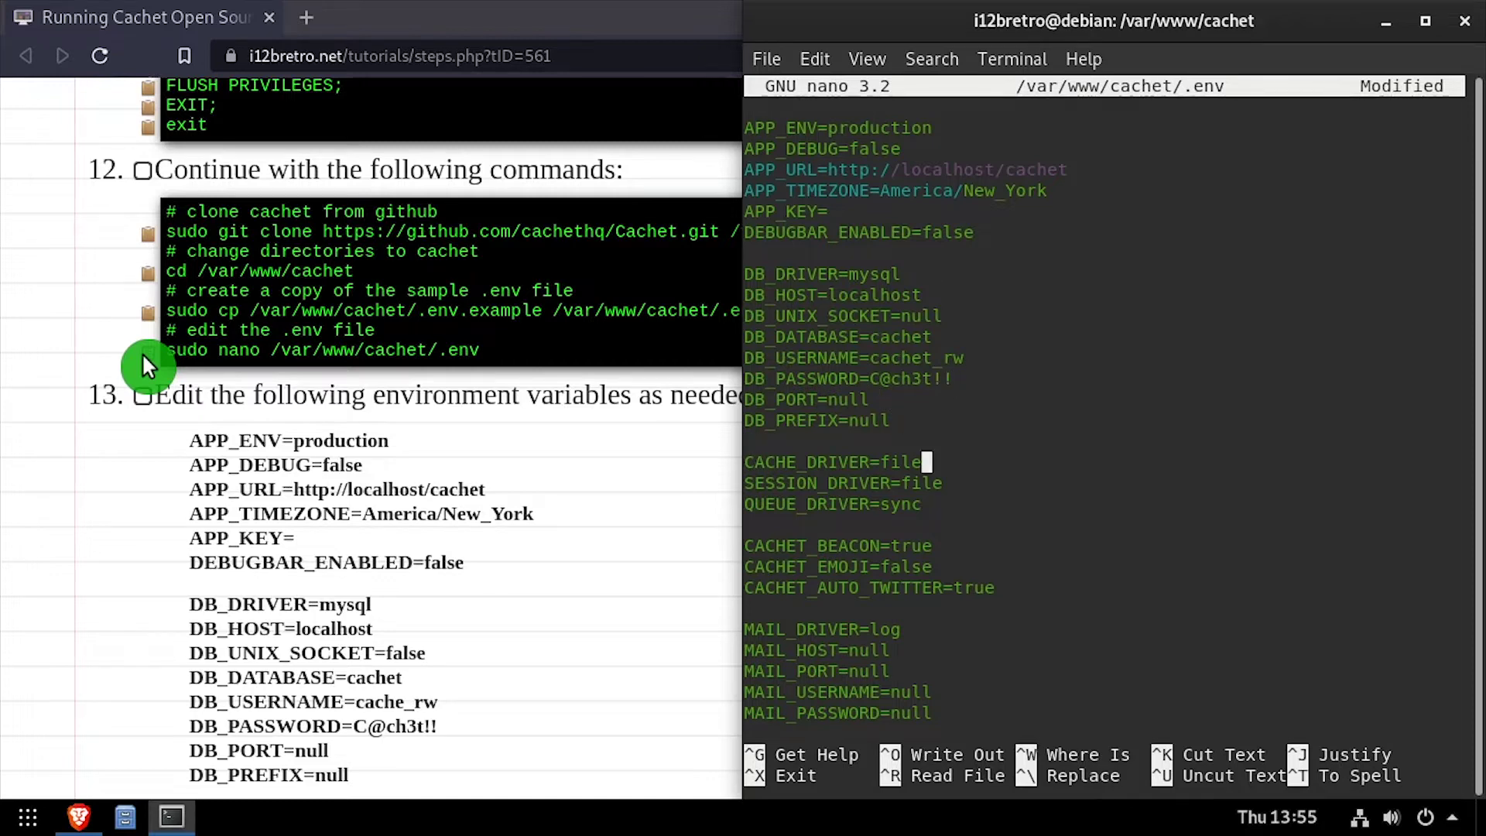
{"action": "type", "text": "atabas"}
{"action": "type", "text": "abase"}
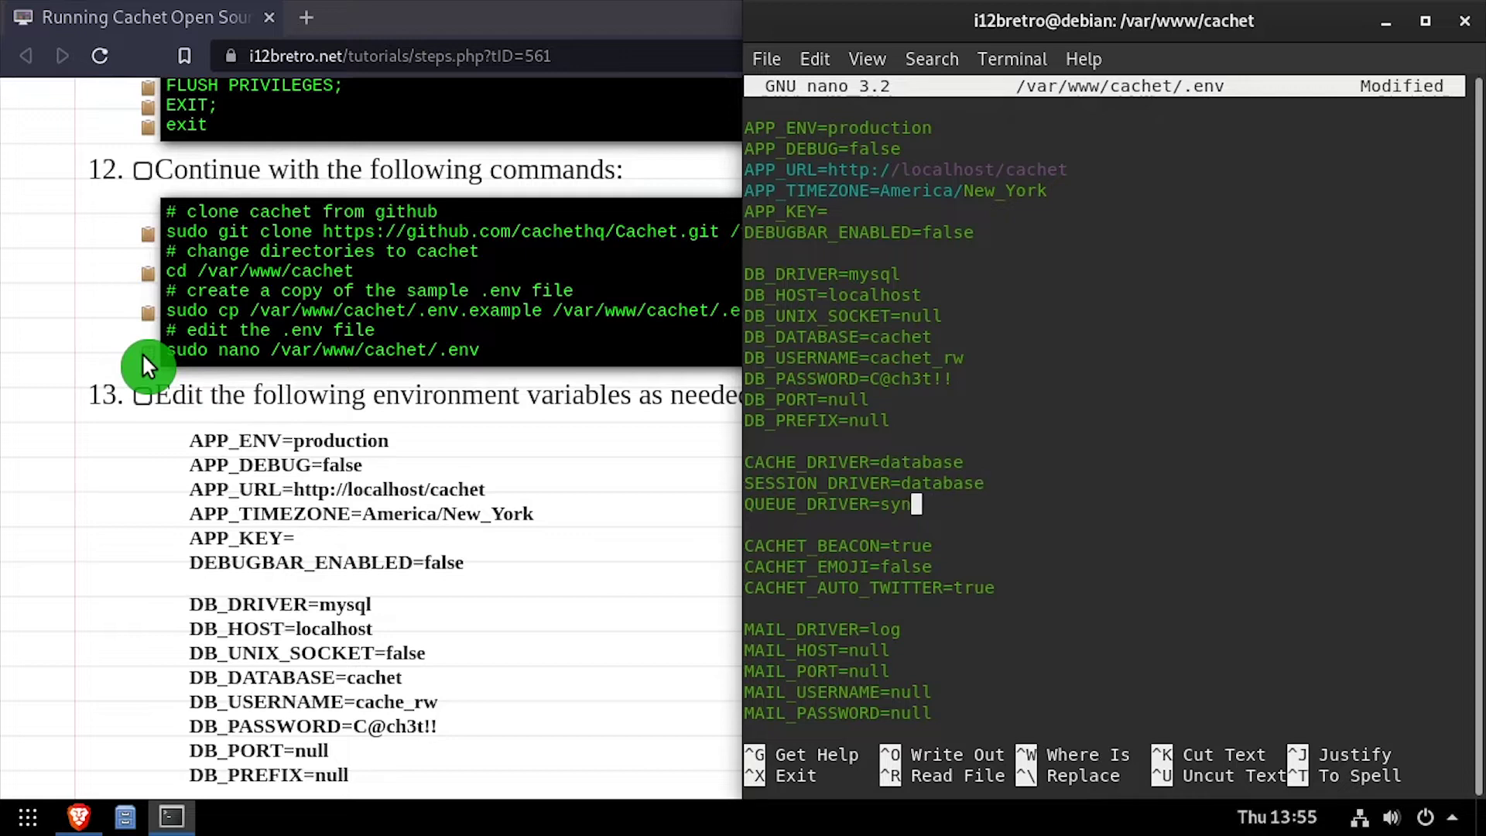
{"action": "type", "text": "ase"}
Replace the MAIL_DRIVER, MAIL_HOST and MAIL_PORT values with the SMTP settings.
{"action": "key", "text": "Down"}
{"action": "key", "text": "End"}
{"action": "key", "text": "BackSpace"}
{"action": "key", "text": "BackSpace"}
{"action": "key", "text": "BackSpace"}
{"action": "type", "text": "smtp"}
{"action": "key", "text": "Down"}
{"action": "key", "text": "End"}
{"action": "key", "text": "BackSpace"}
{"action": "key", "text": "BackSpace"}
{"action": "key", "text": "BackSpace"}
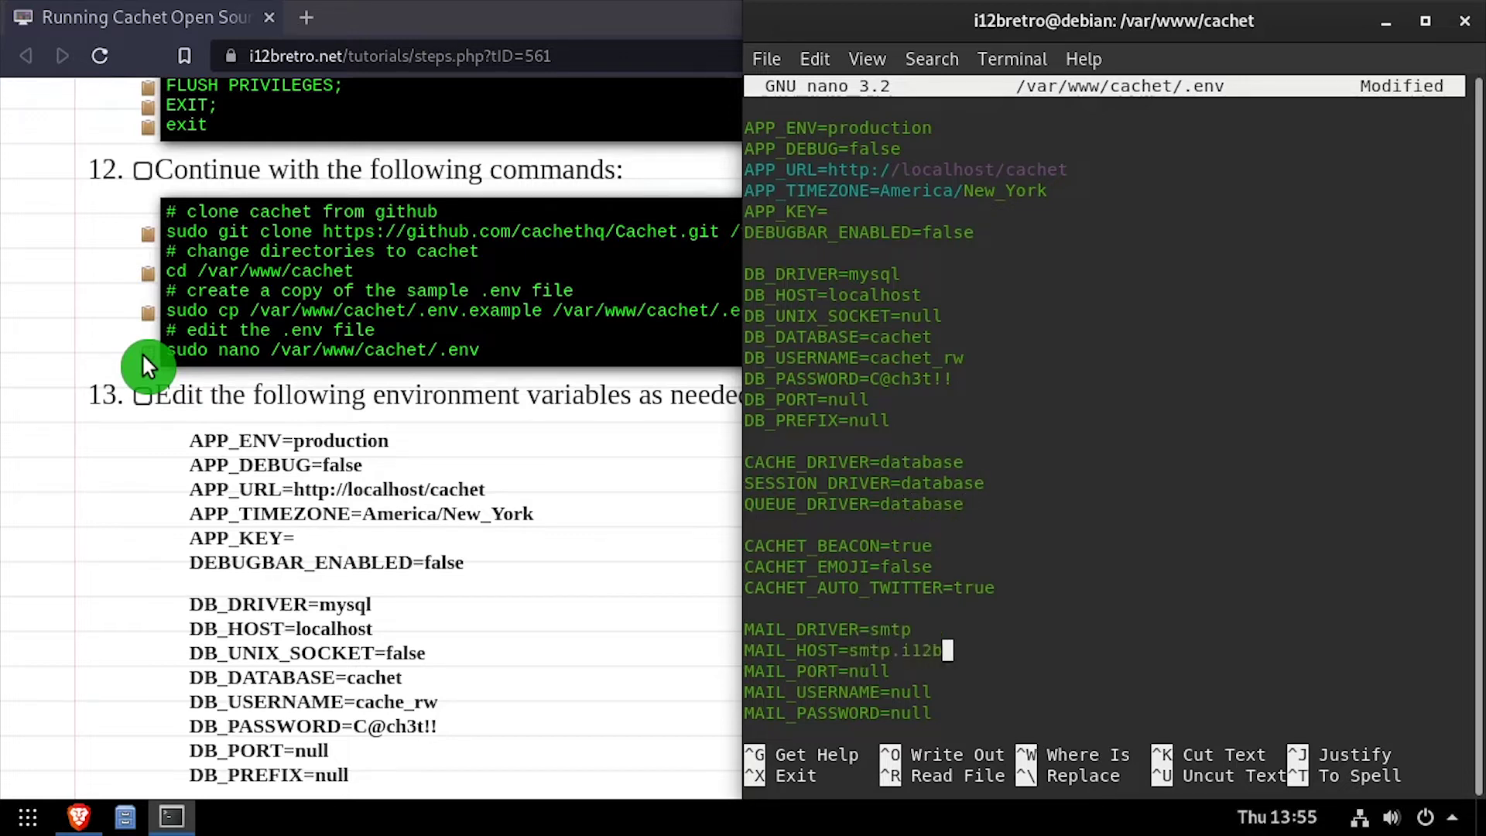
{"action": "type", "text": "smtp.i12bretro.local"}
{"action": "key", "text": "Down"}
{"action": "key", "text": "End"}
{"action": "key", "text": "BackSpace"}
{"action": "key", "text": "BackSpace"}
{"action": "key", "text": "BackSpace"}
{"action": "type", "text": "25"}
Replace the MAIL_USERNAME, MAIL_PASSWORD, MAIL_ADDRESS and MAIL_NAME values.
{"action": "key", "text": "Down"}
{"action": "key", "text": "End"}
{"action": "key", "text": "BackSpace"}
{"action": "key", "text": "BackSpace"}
{"action": "key", "text": "BackSpace"}
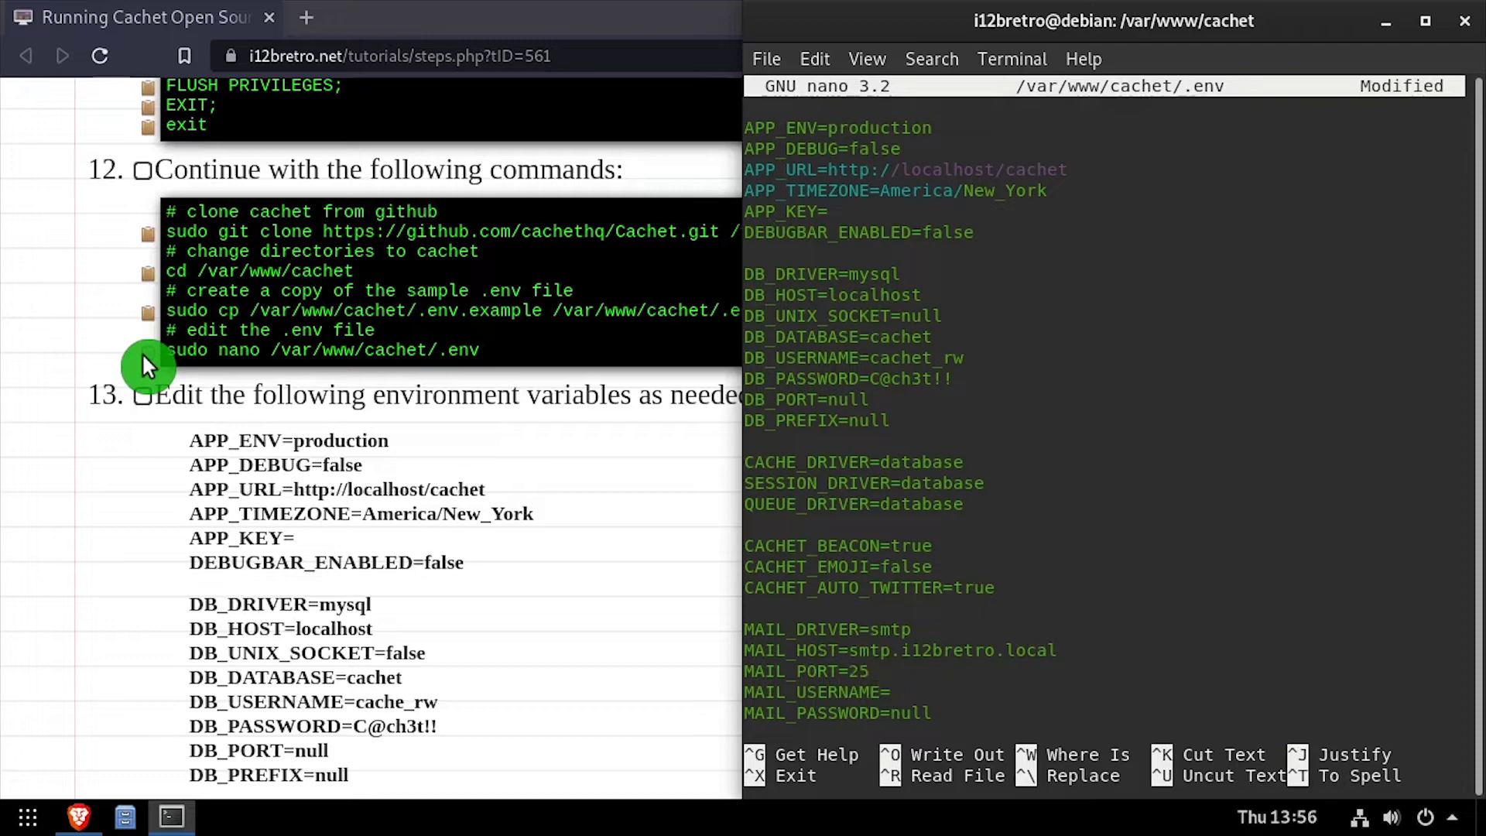
{"action": "key", "text": "BackSpace"}
{"action": "key", "text": "BackSpace"}
{"action": "key", "text": "BackSpace"}
{"action": "type", "text": "ull"}
{"action": "key", "text": "Down"}
{"action": "key", "text": "End"}
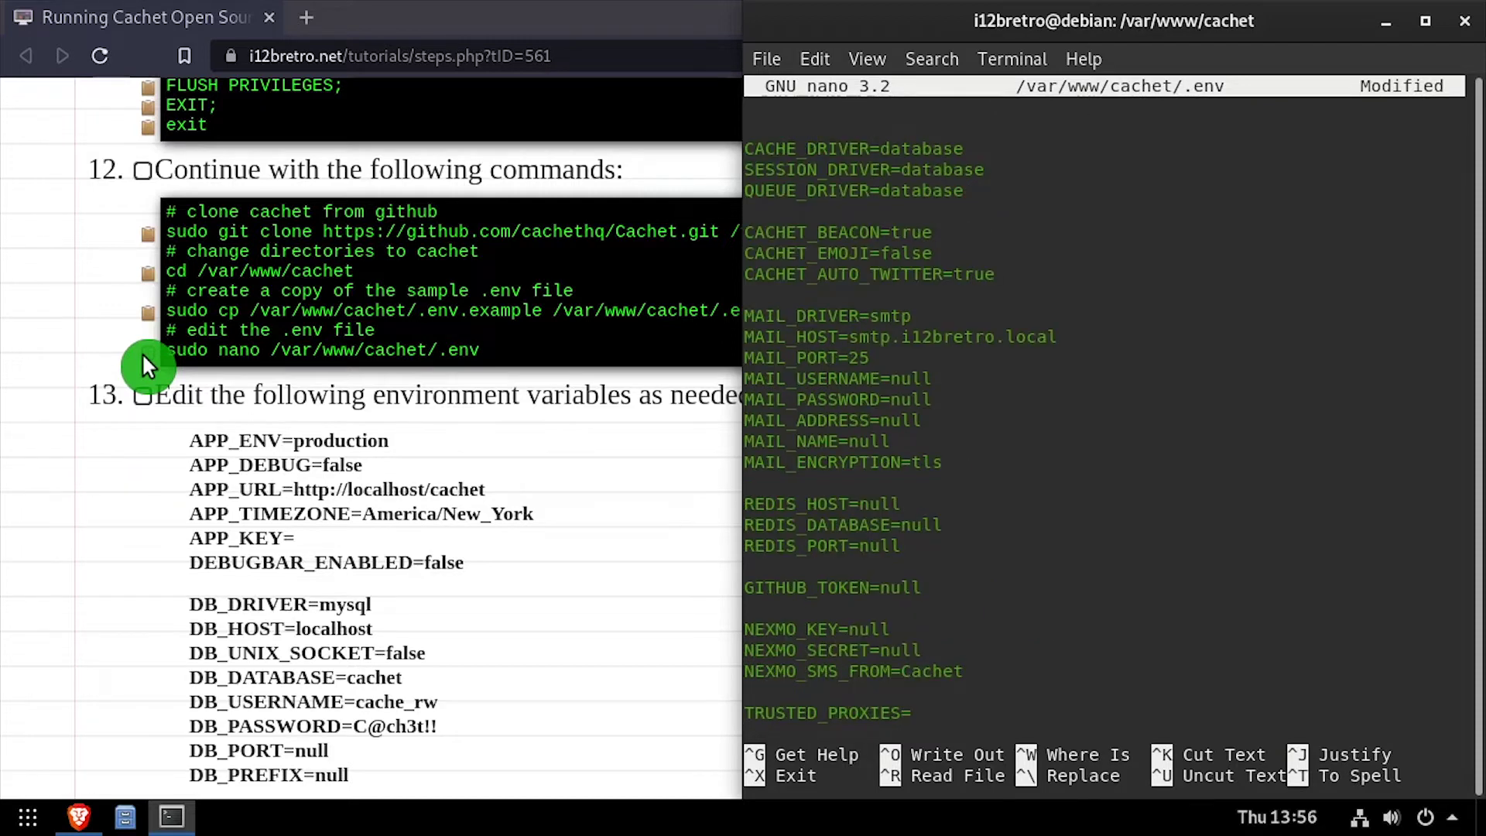
{"action": "key", "text": "BackSpace"}
{"action": "key", "text": "BackSpace"}
{"action": "key", "text": "BackSpace"}
{"action": "key", "text": "BackSpace"}
{"action": "key", "text": "Down"}
{"action": "key", "text": "End"}
{"action": "key", "text": "BackSpace"}
{"action": "key", "text": "BackSpace"}
{"action": "key", "text": "BackSpace"}
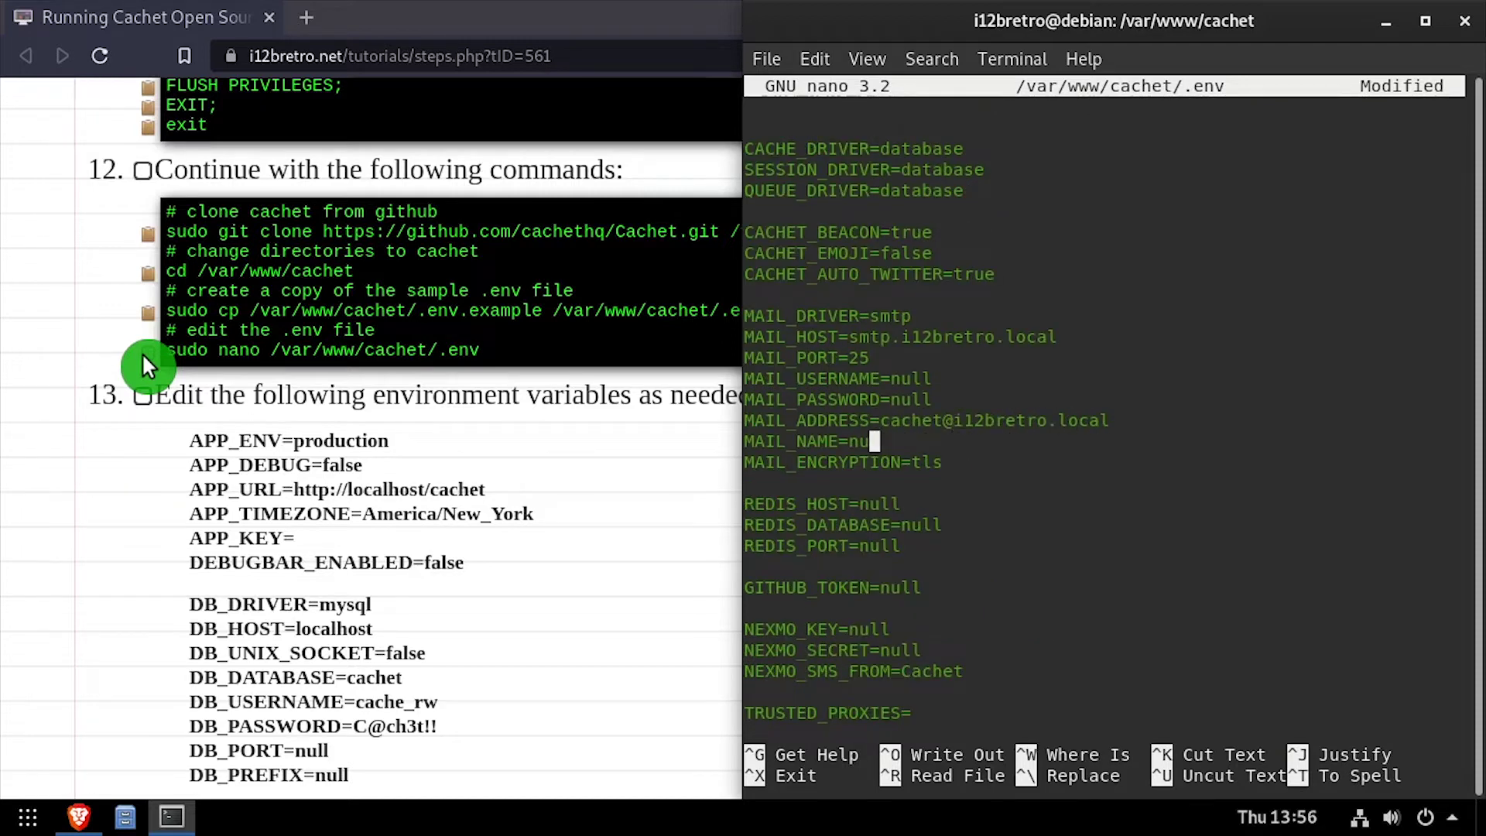
{"action": "type", "text": "cachet"}
{"action": "type", "text": "ull"}
Save .env and exit nano.
{"action": "key", "text": "ctrl+o"}
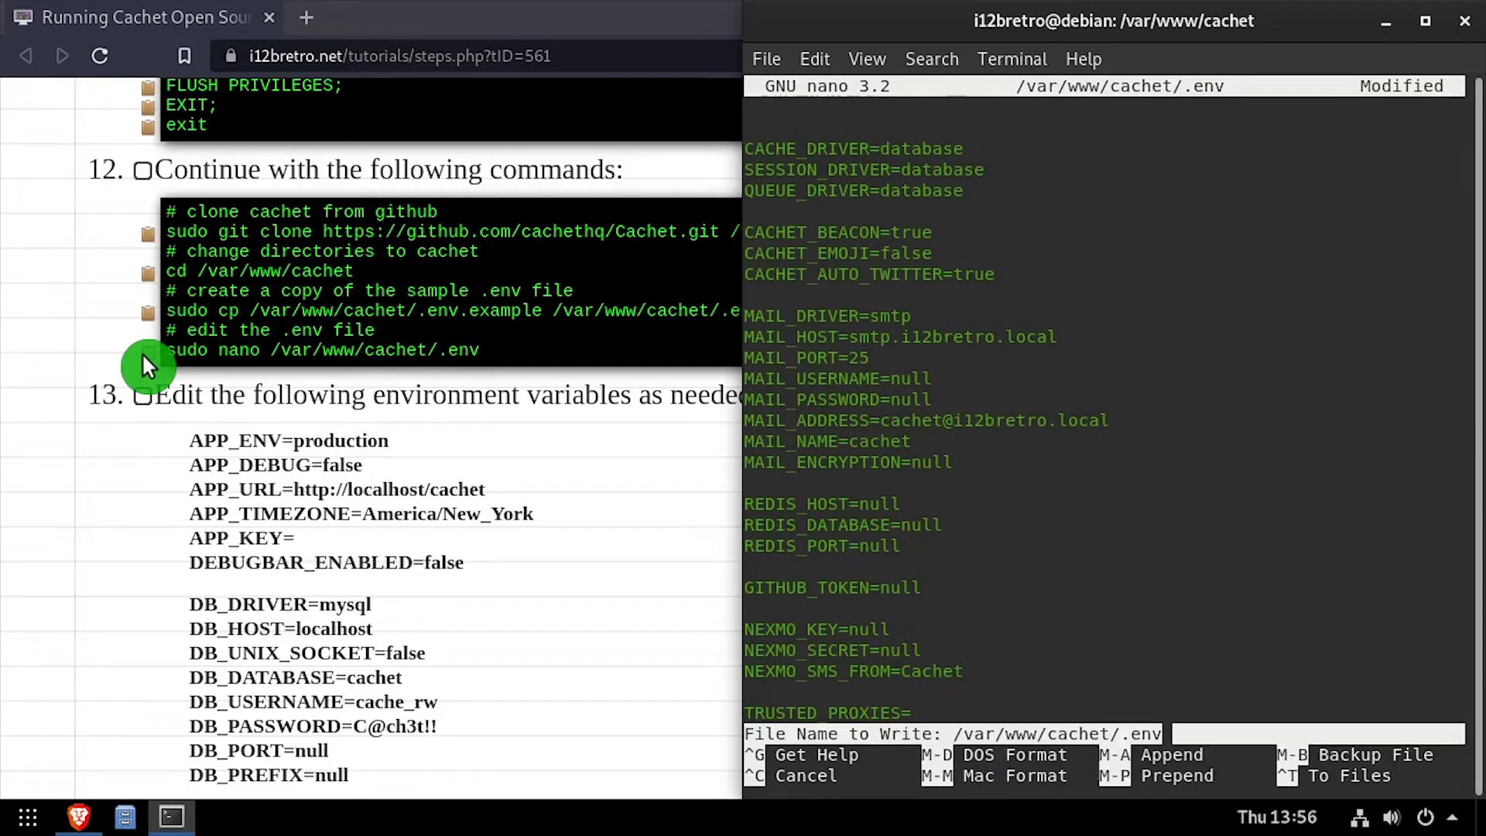
{"action": "key", "text": "Return"}
{"action": "key", "text": "ctrl+x"}
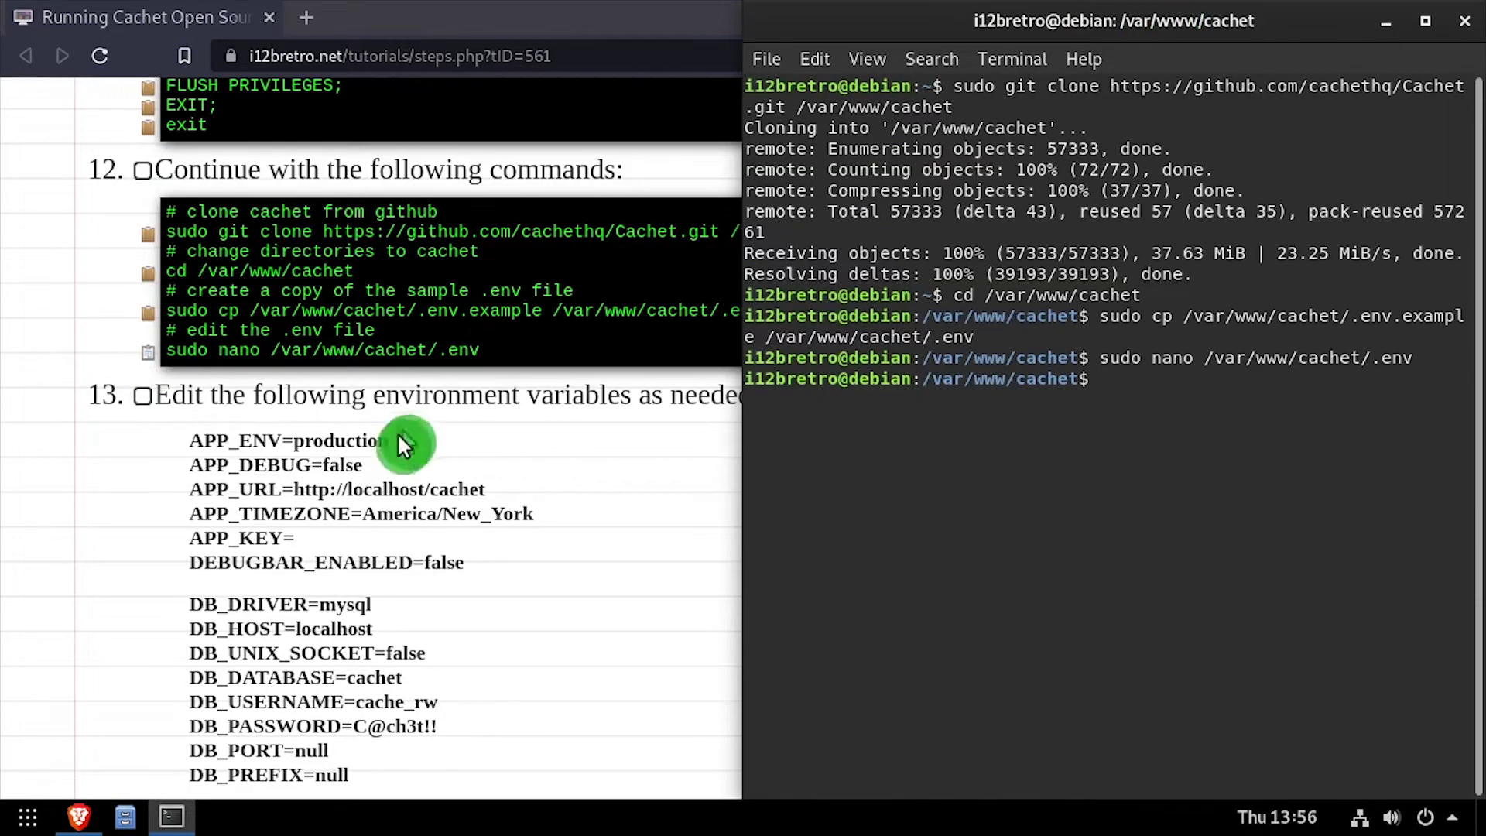
{"action": "scroll", "coordinate": [397, 433], "scroll_direction": "down", "scroll_amount": 4}
{"action": "scroll", "coordinate": [23, 458], "scroll_direction": "down", "scroll_amount": 3}
{"action": "scroll", "coordinate": [117, 425], "scroll_direction": "down", "scroll_amount": 2}
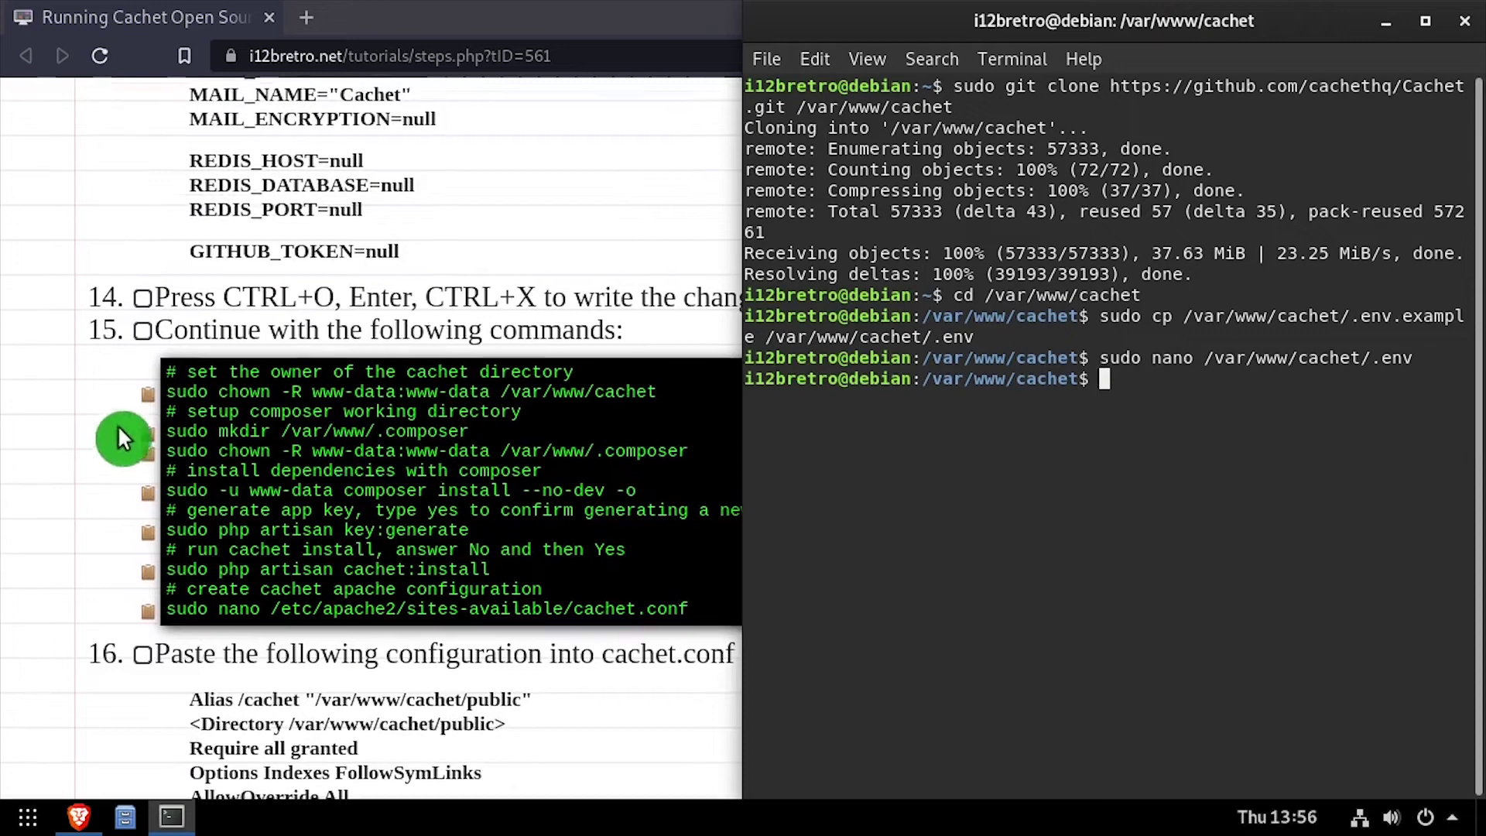
Make www-data the owner of the cachet directory.
{"action": "left_click", "coordinate": [151, 391]}
{"action": "key", "text": "alt+Tab"}
{"action": "key", "text": "ctrl+shift+v"}
{"action": "key", "text": "Return"}
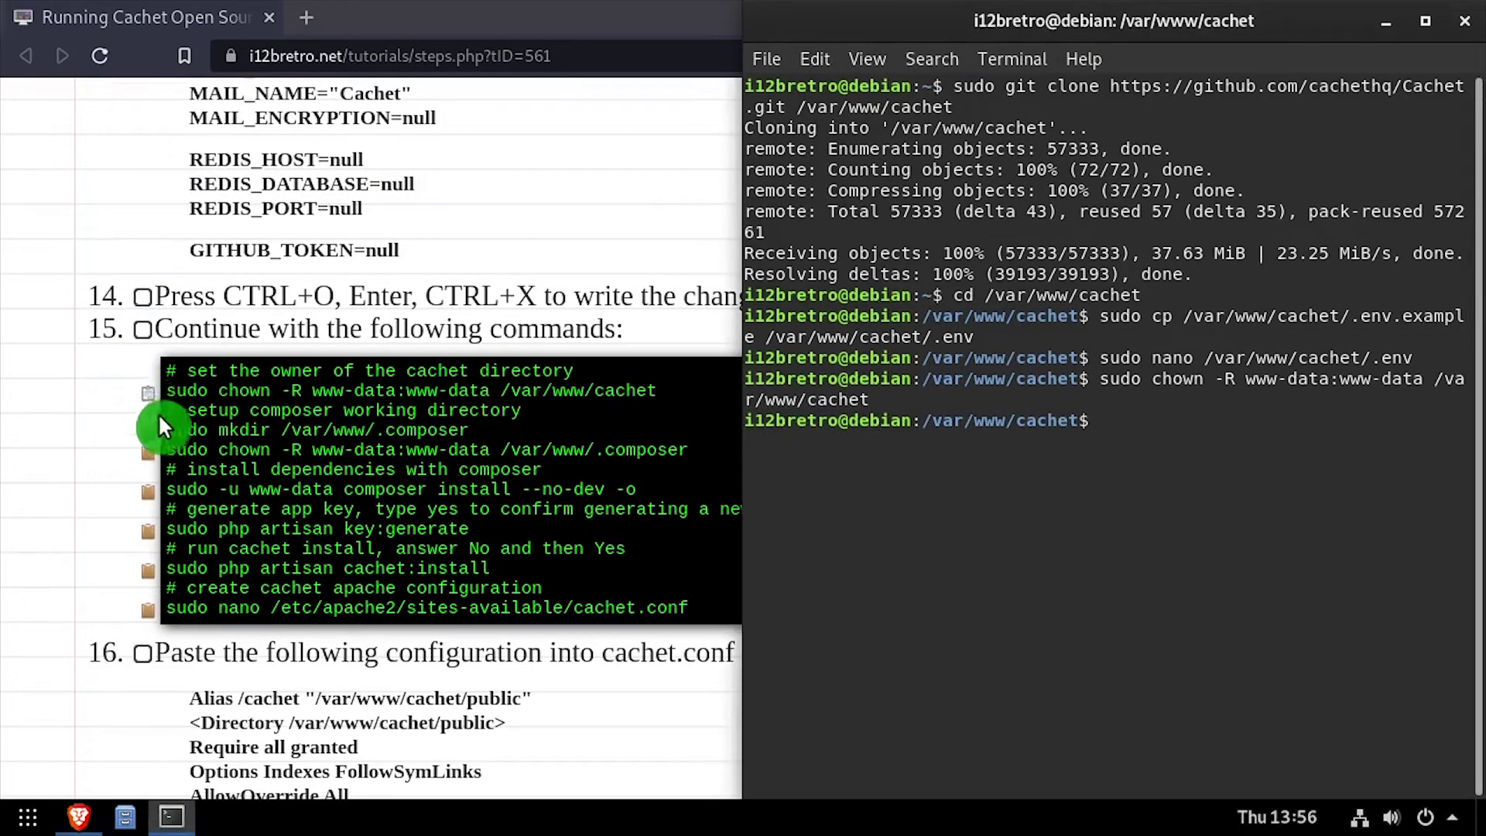
Create /var/www/.composer and make www-data its owner.
{"action": "left_click", "coordinate": [151, 430]}
{"action": "key", "text": "alt+Tab"}
{"action": "key", "text": "ctrl+shift+v"}
{"action": "key", "text": "Return"}
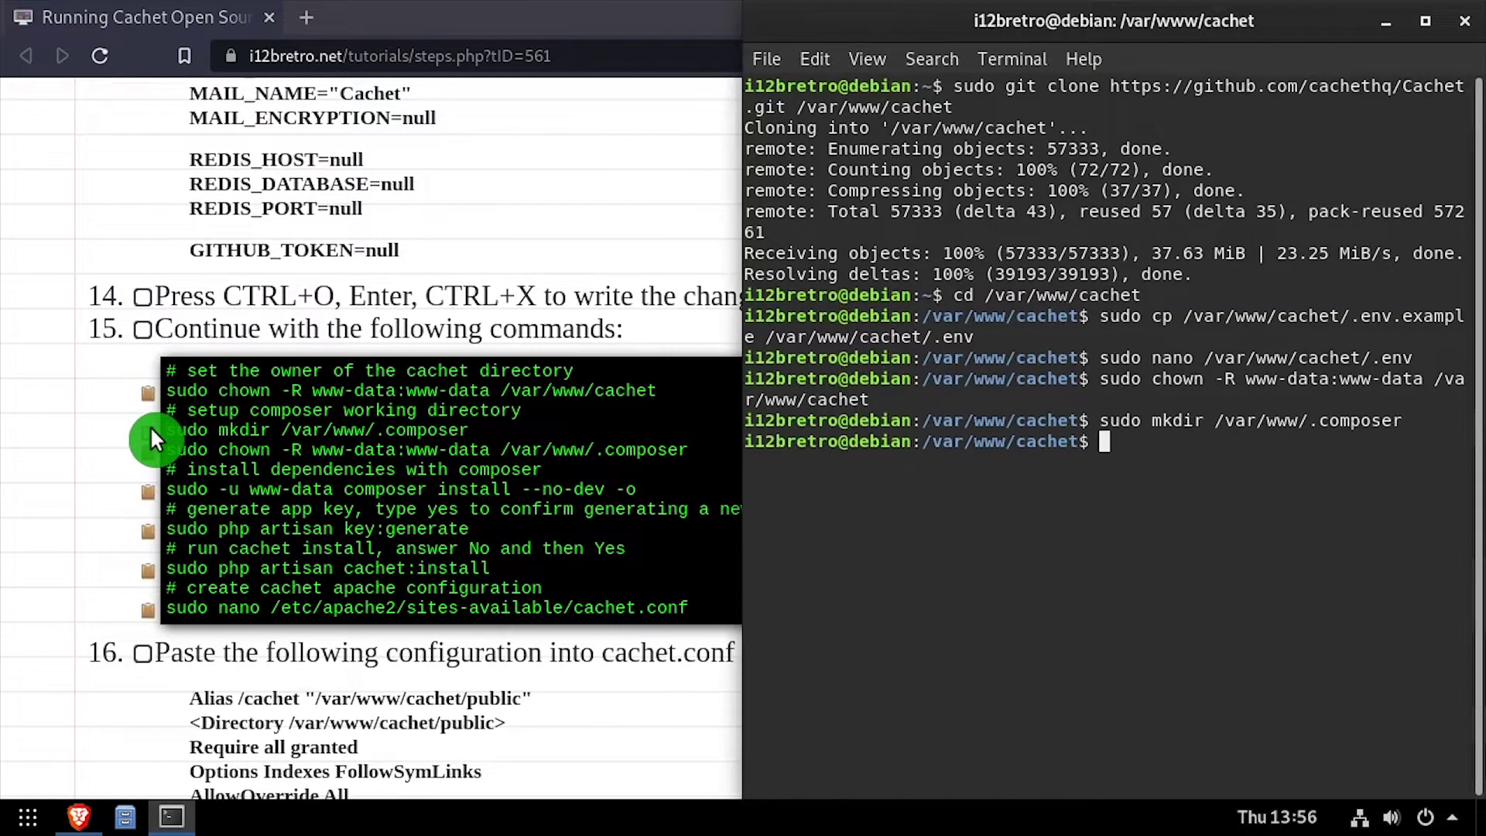
{"action": "left_click", "coordinate": [154, 453]}
{"action": "key", "text": "alt+Tab"}
{"action": "key", "text": "ctrl+shift+v"}
{"action": "key", "text": "Return"}
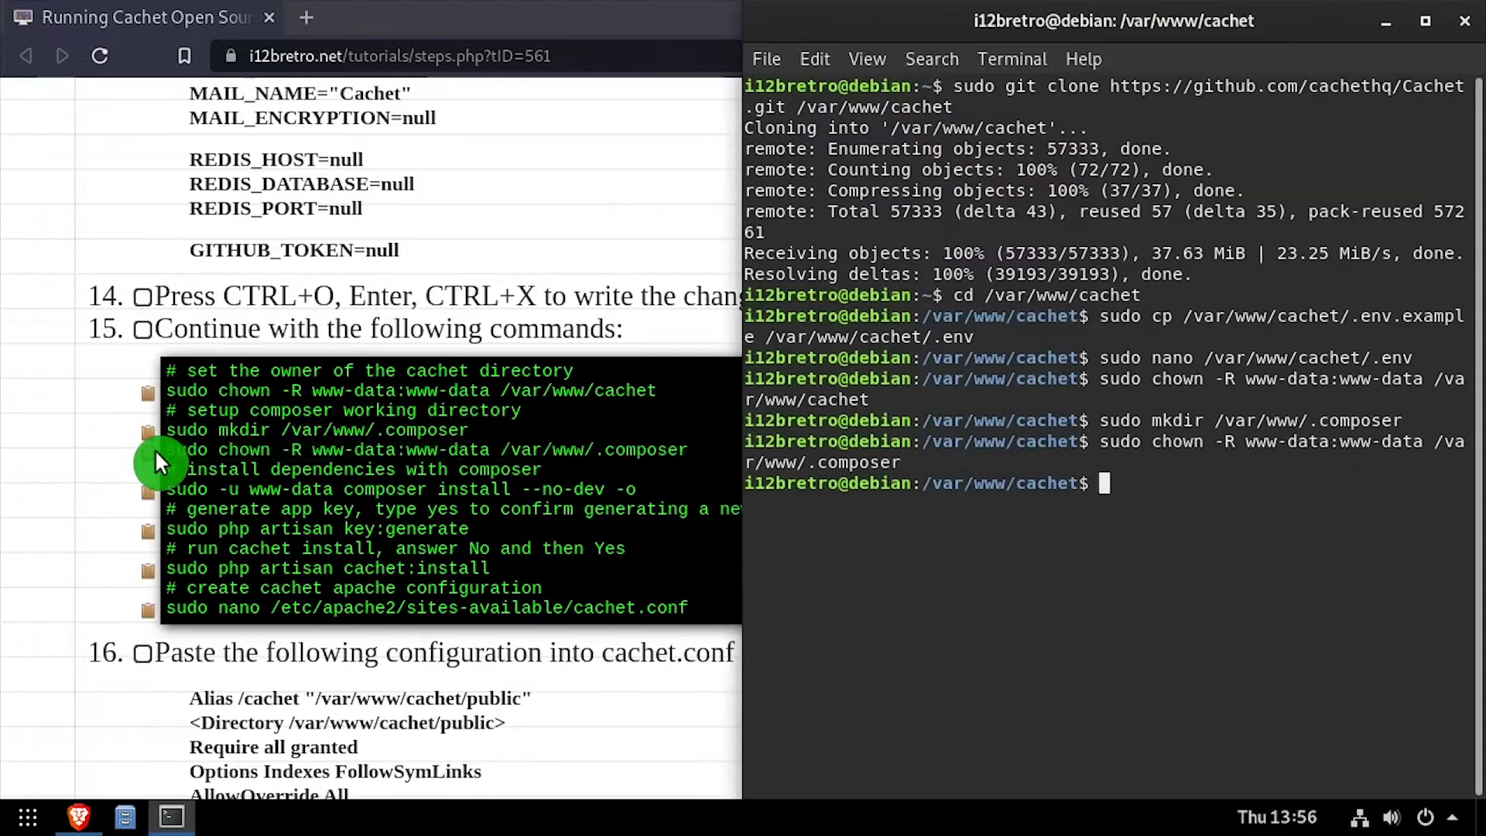
Run composer install --no-dev -o as www-data.
{"action": "left_click", "coordinate": [148, 488]}
{"action": "key", "text": "alt+Tab"}
{"action": "key", "text": "ctrl+shift+v"}
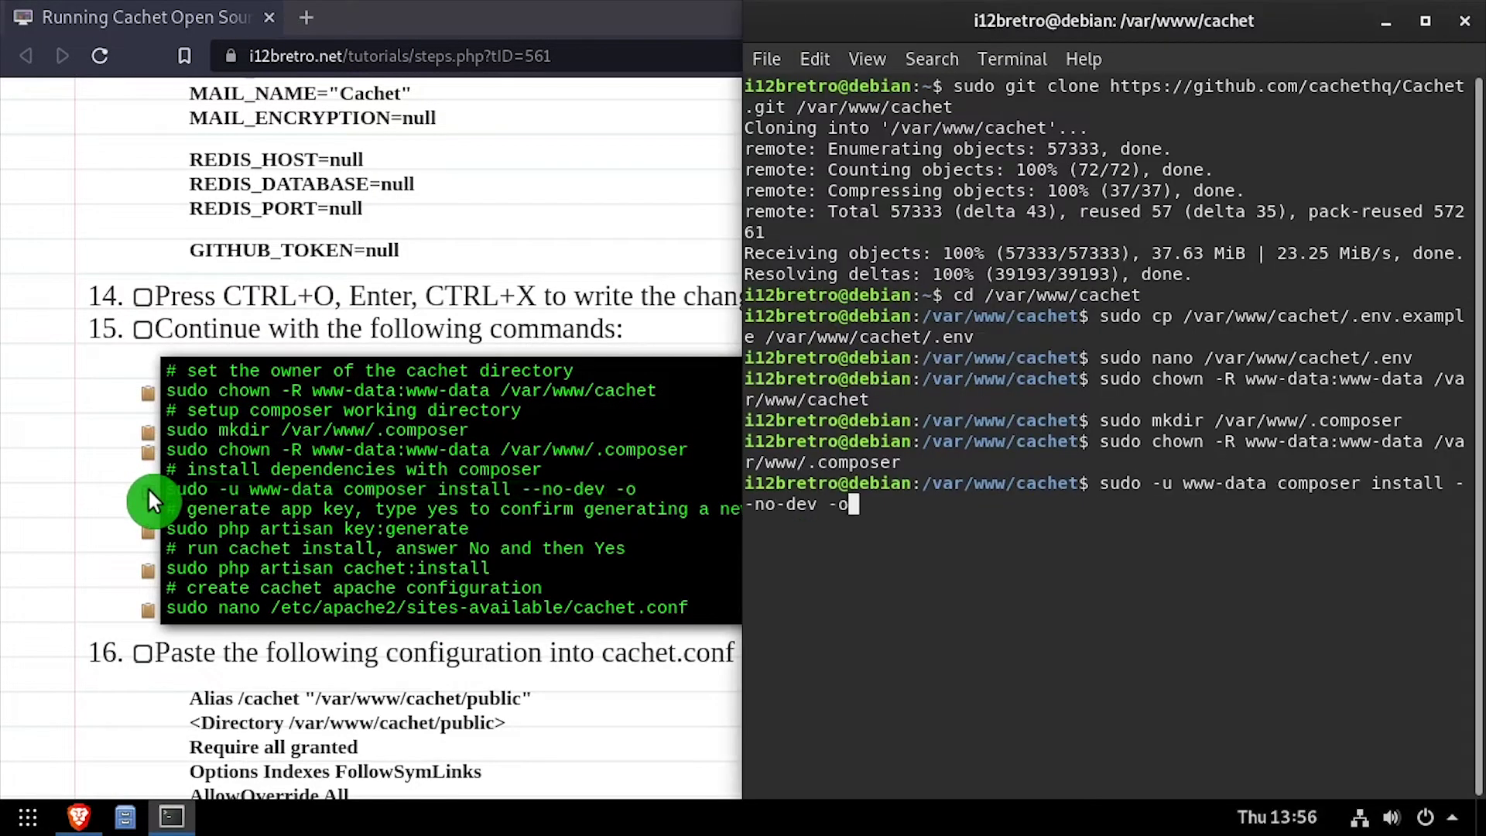
{"action": "key", "text": "Return"}
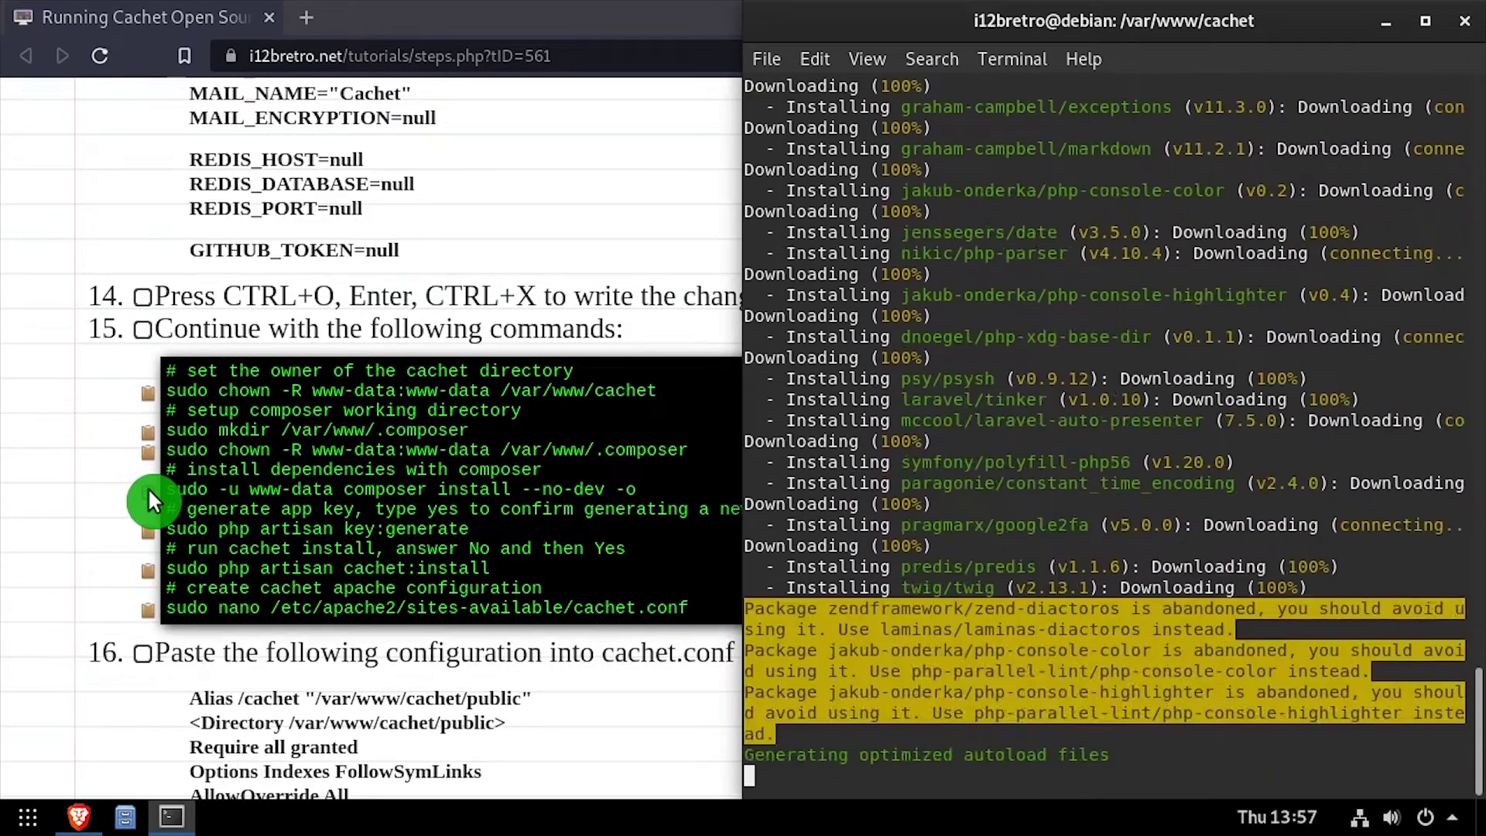
Generate the Cachet application key.
{"action": "left_click", "coordinate": [144, 531]}
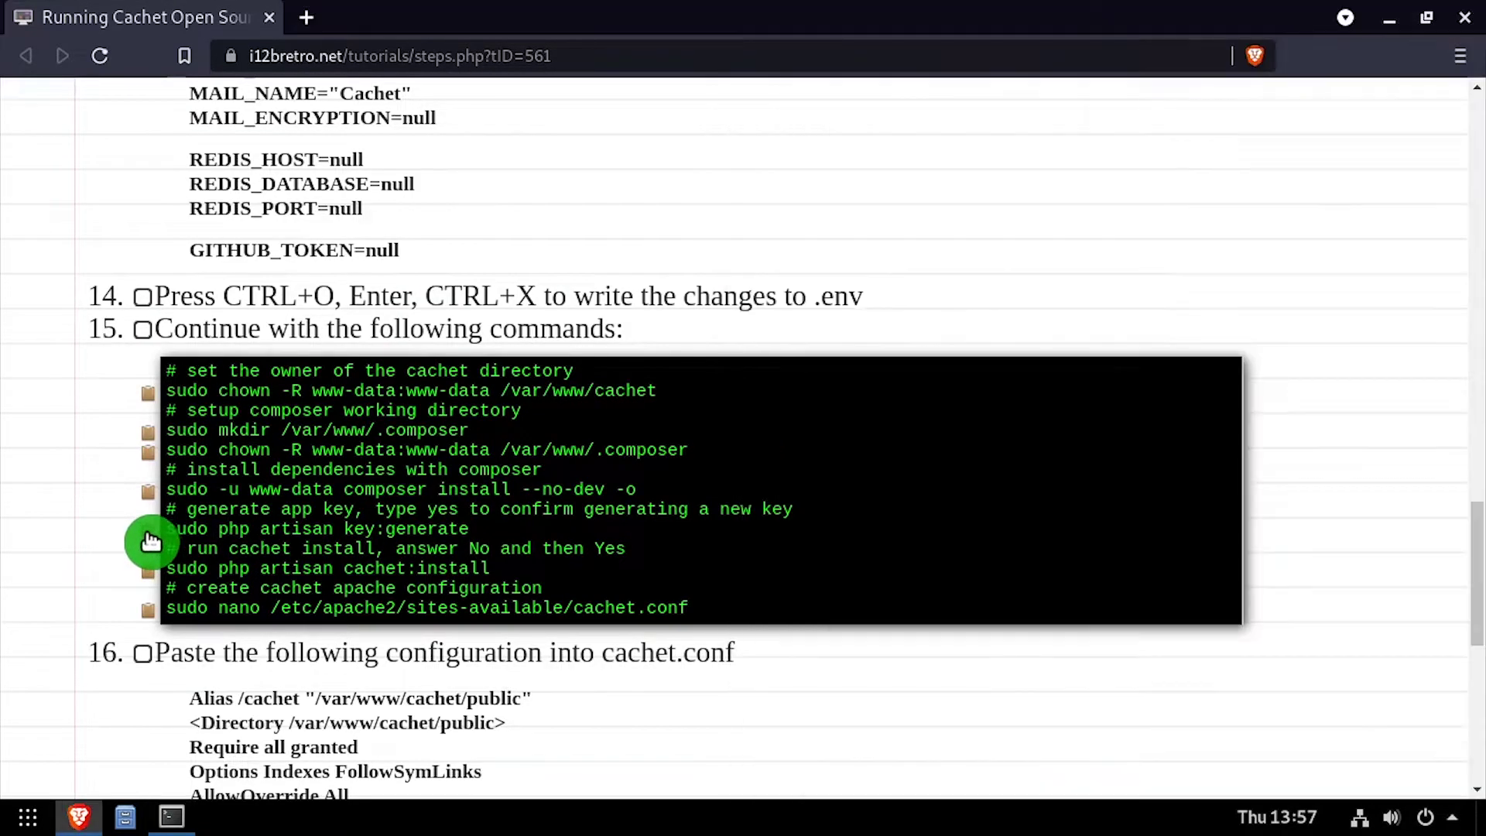
{"action": "key", "text": "alt+Tab"}
{"action": "key", "text": "ctrl+shift+v"}
{"action": "key", "text": "Return"}
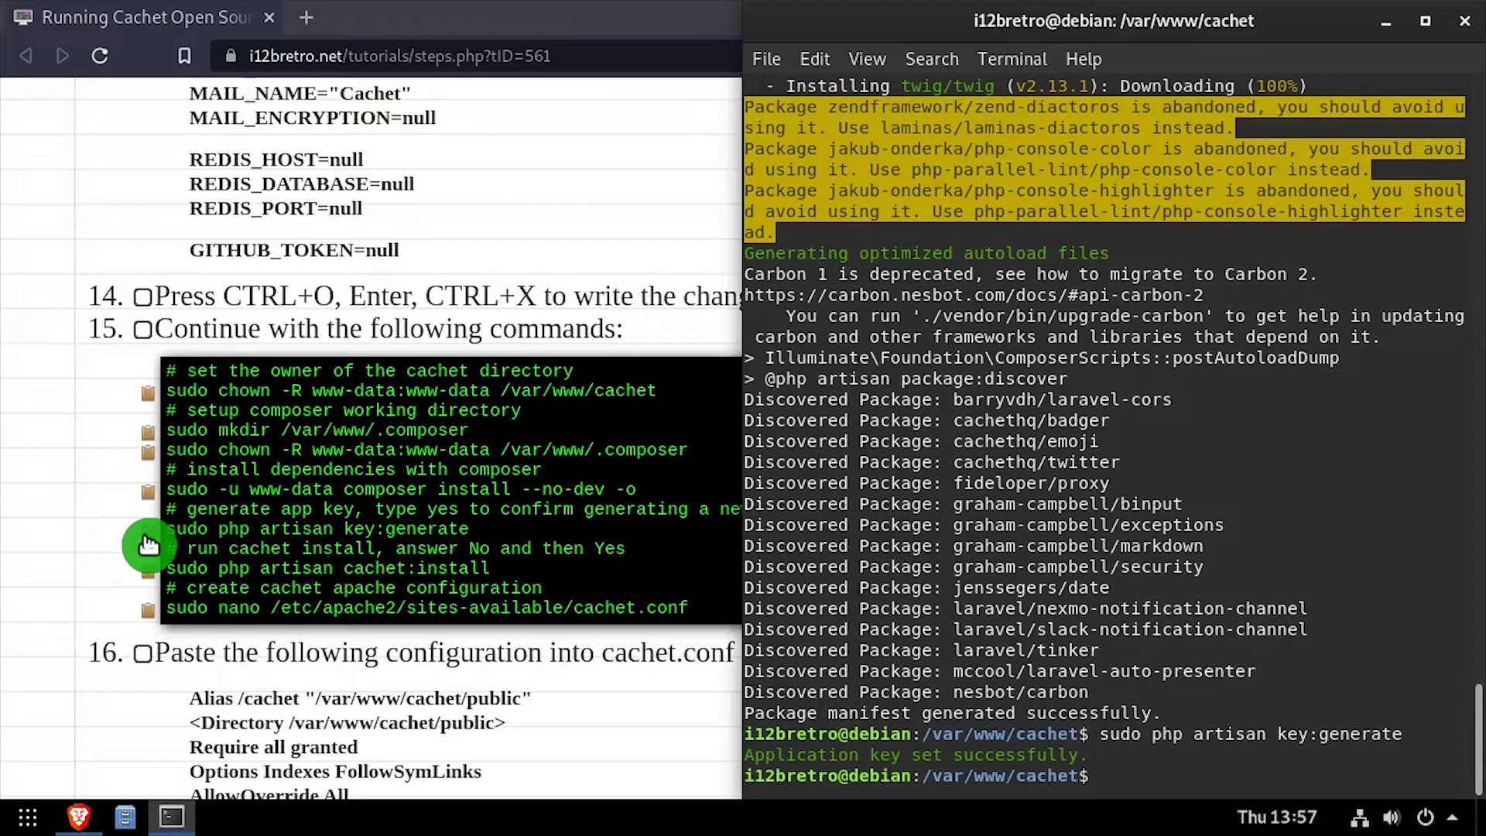
Run php artisan cachet:install, answering No to configure and Yes for production.
{"action": "left_click", "coordinate": [147, 572]}
{"action": "key", "text": "alt+Tab"}
{"action": "key", "text": "ctrl+shift+v"}
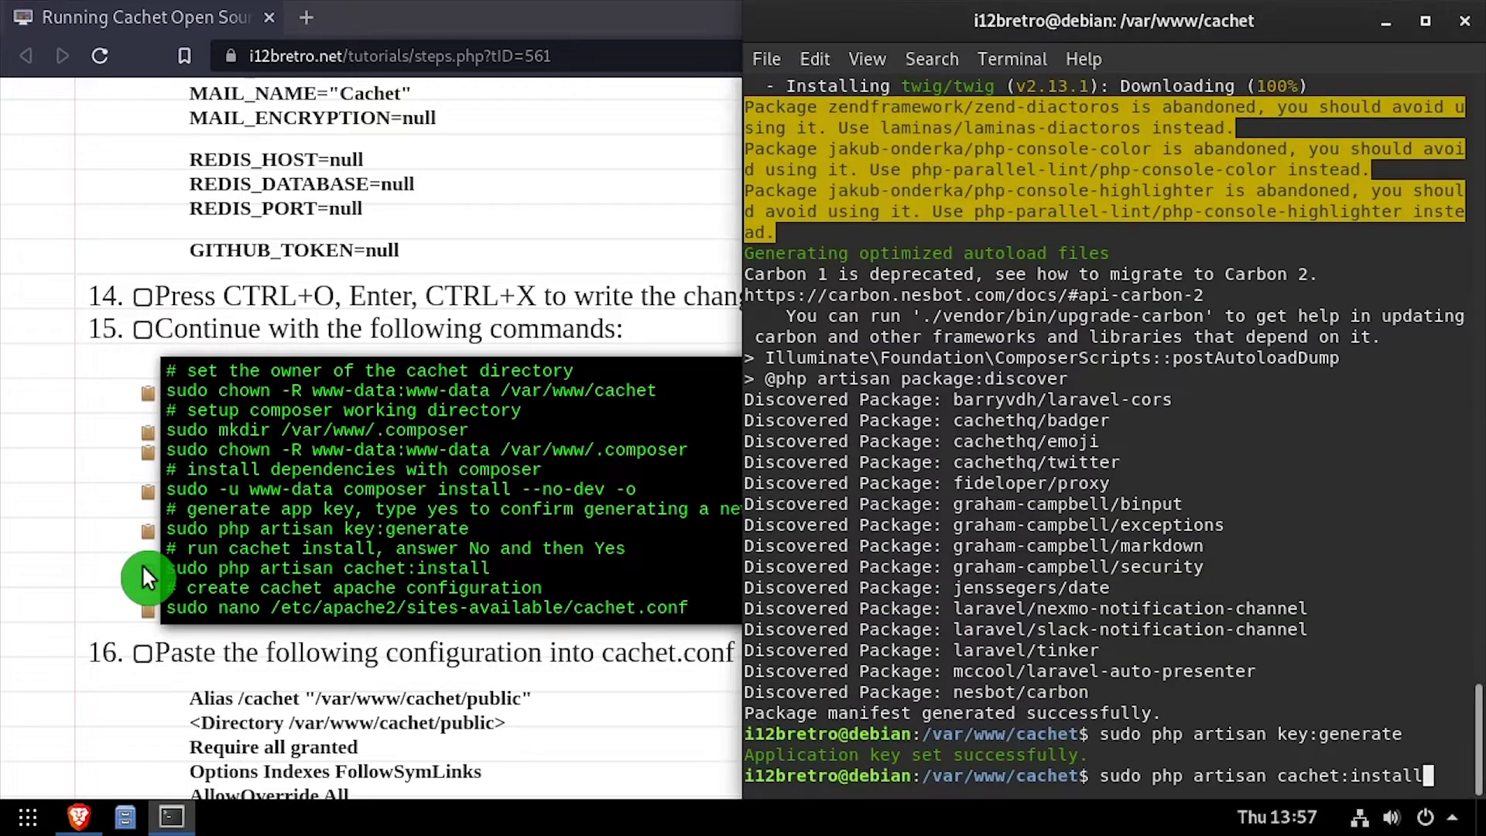
{"action": "key", "text": "Return"}
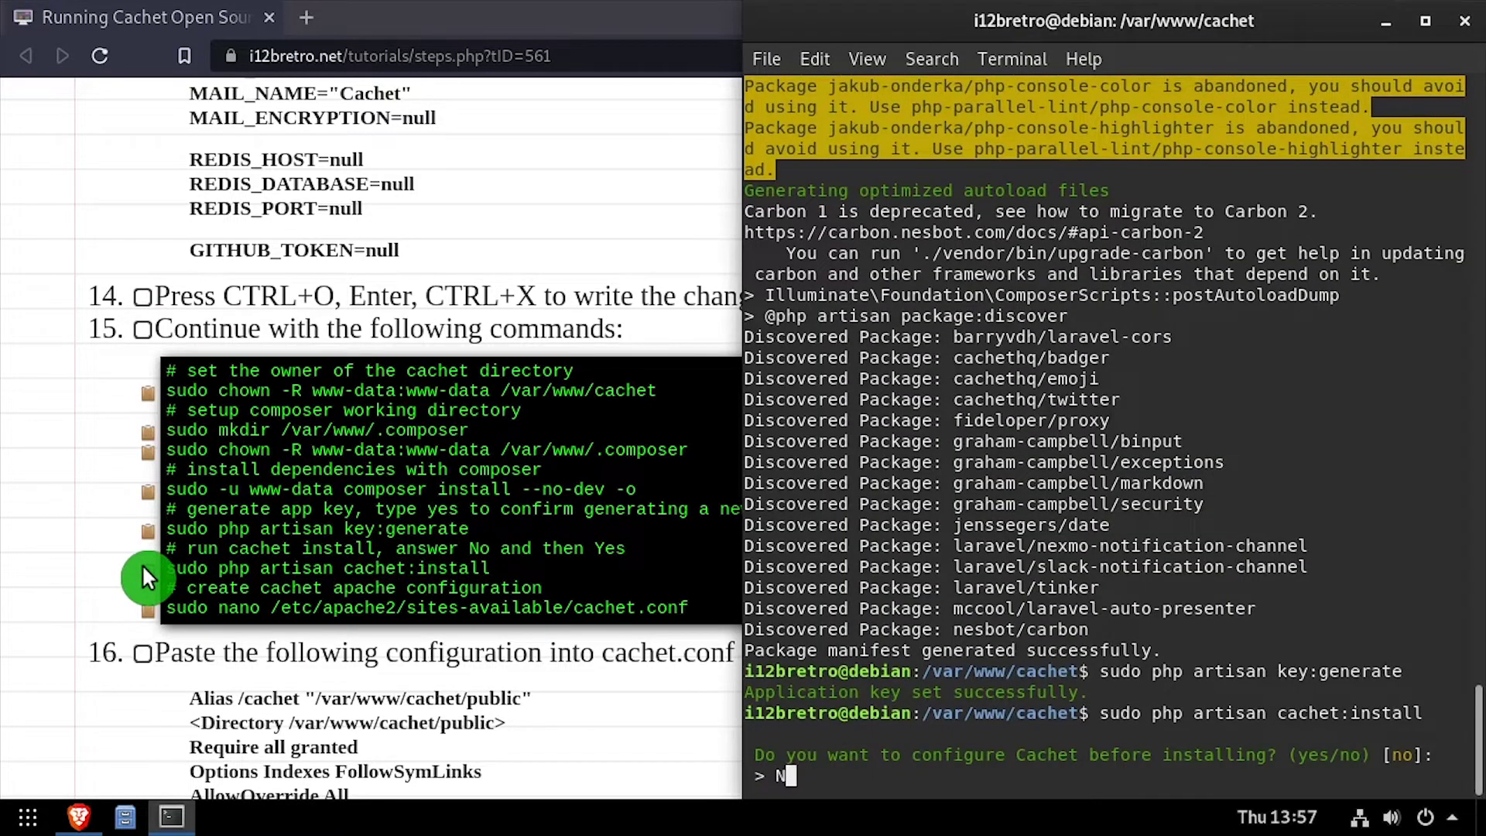
{"action": "key", "text": "Return"}
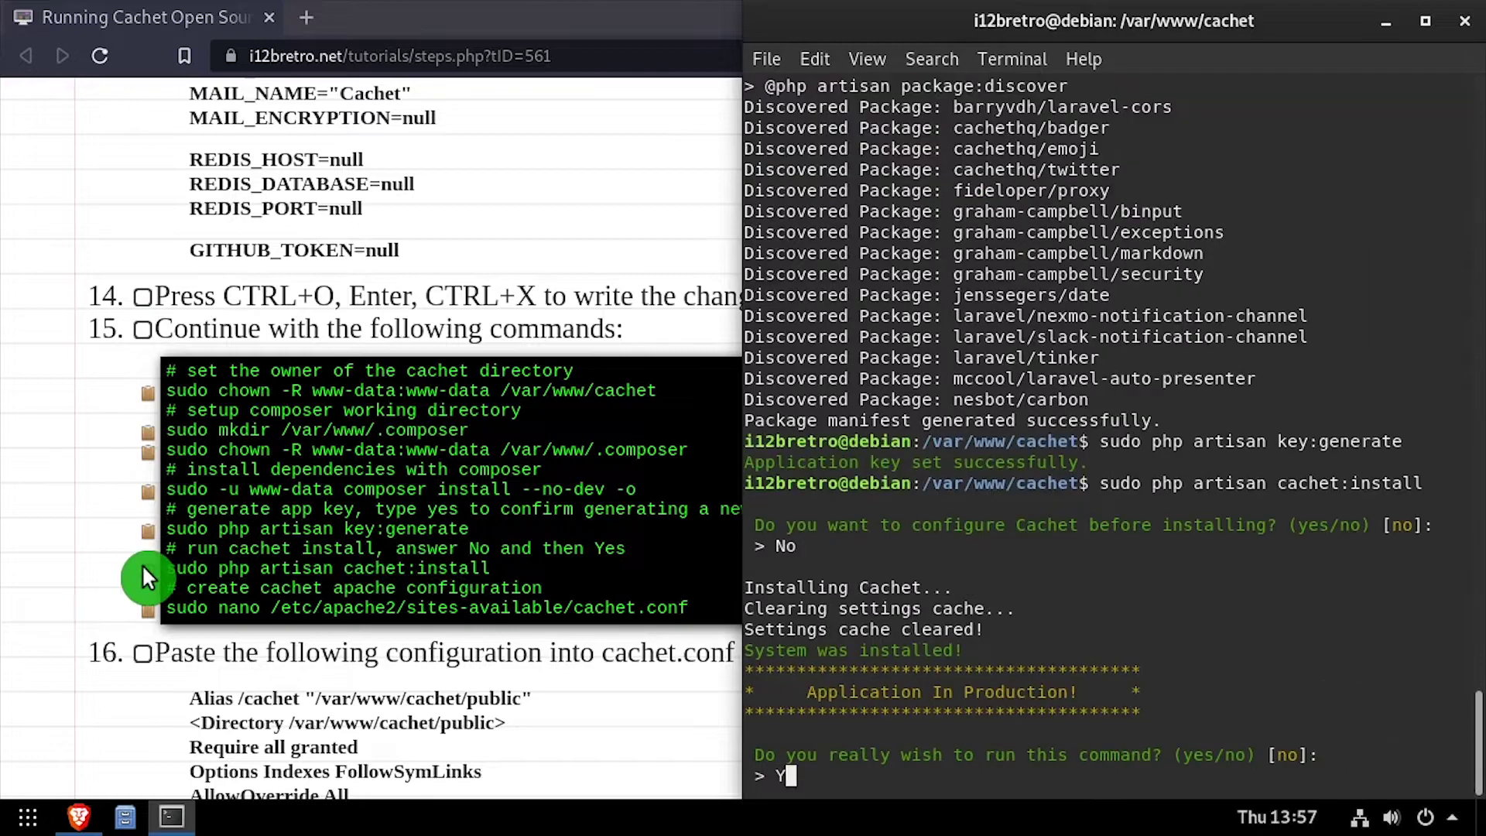
{"action": "type", "text": "es"}
{"action": "key", "text": "Return"}
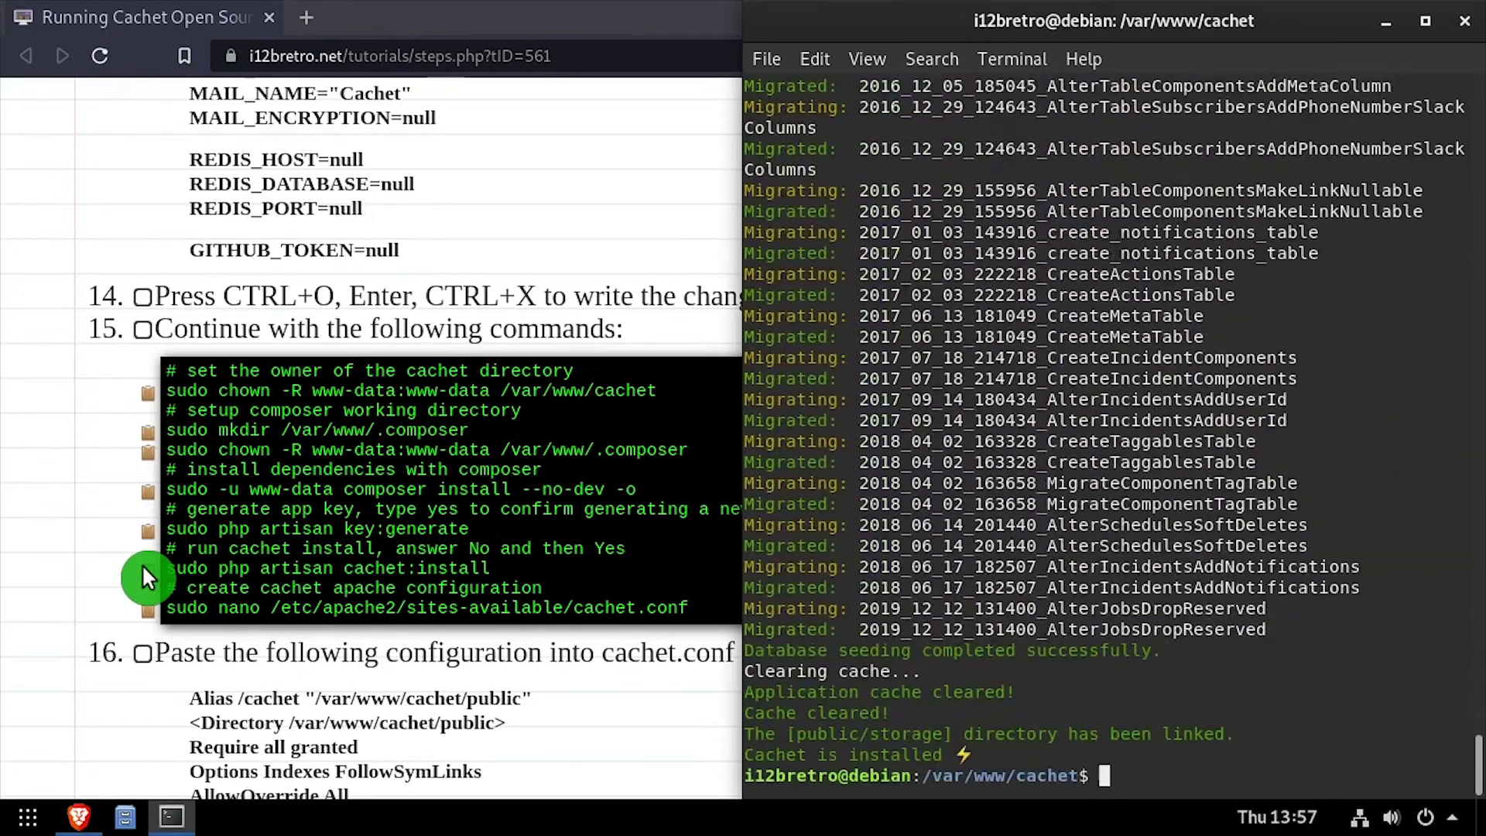
{"action": "left_click", "coordinate": [145, 609]}
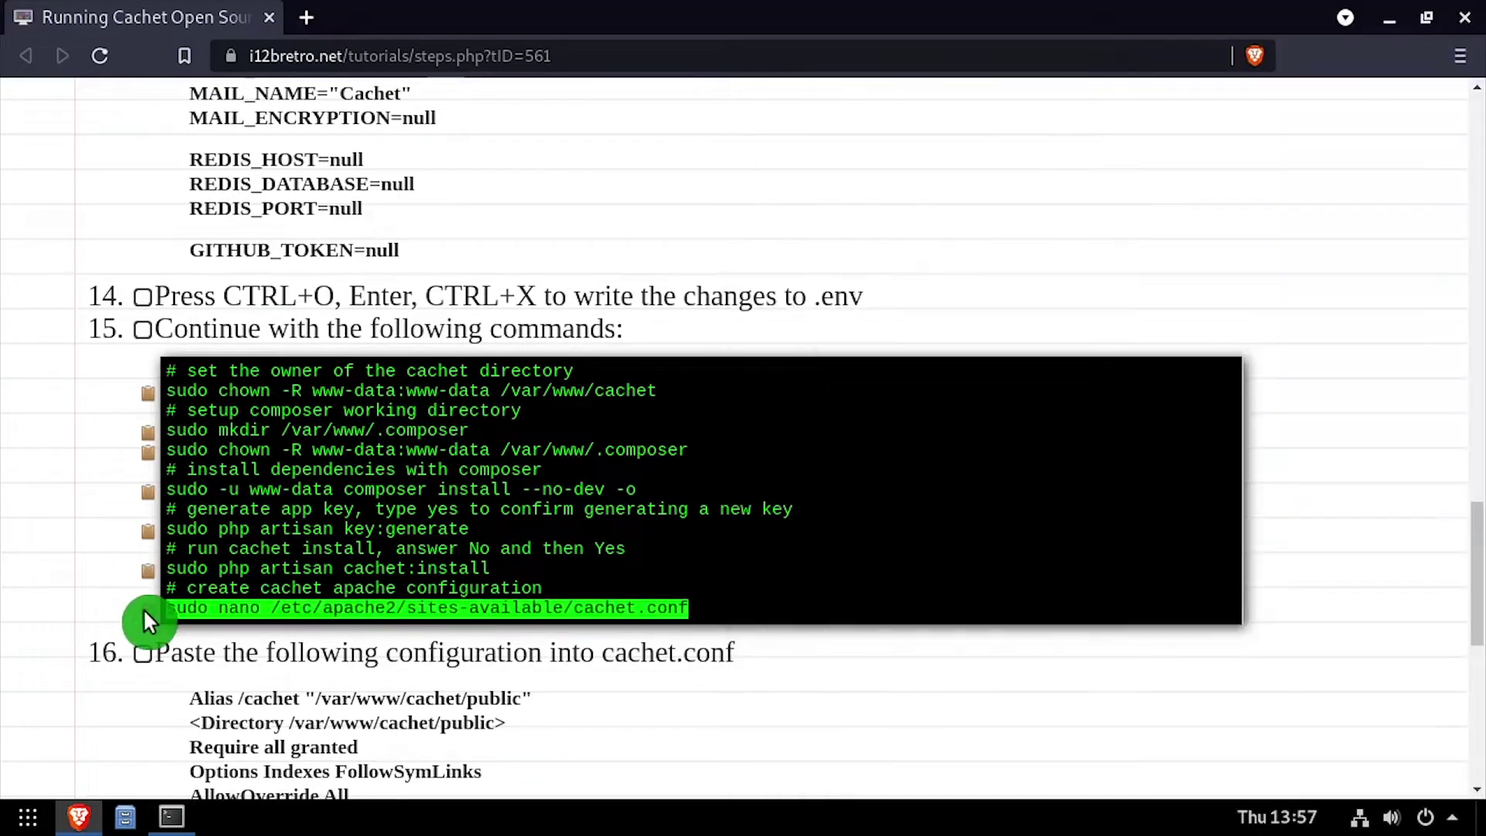
Write the Alias /cachet and Directory block into sites-available/cachet.conf and save.
{"action": "key", "text": "alt+Tab"}
{"action": "key", "text": "ctrl+shift+v"}
{"action": "key", "text": "Return"}
{"action": "scroll", "coordinate": [183, 471], "scroll_direction": "down", "scroll_amount": 5}
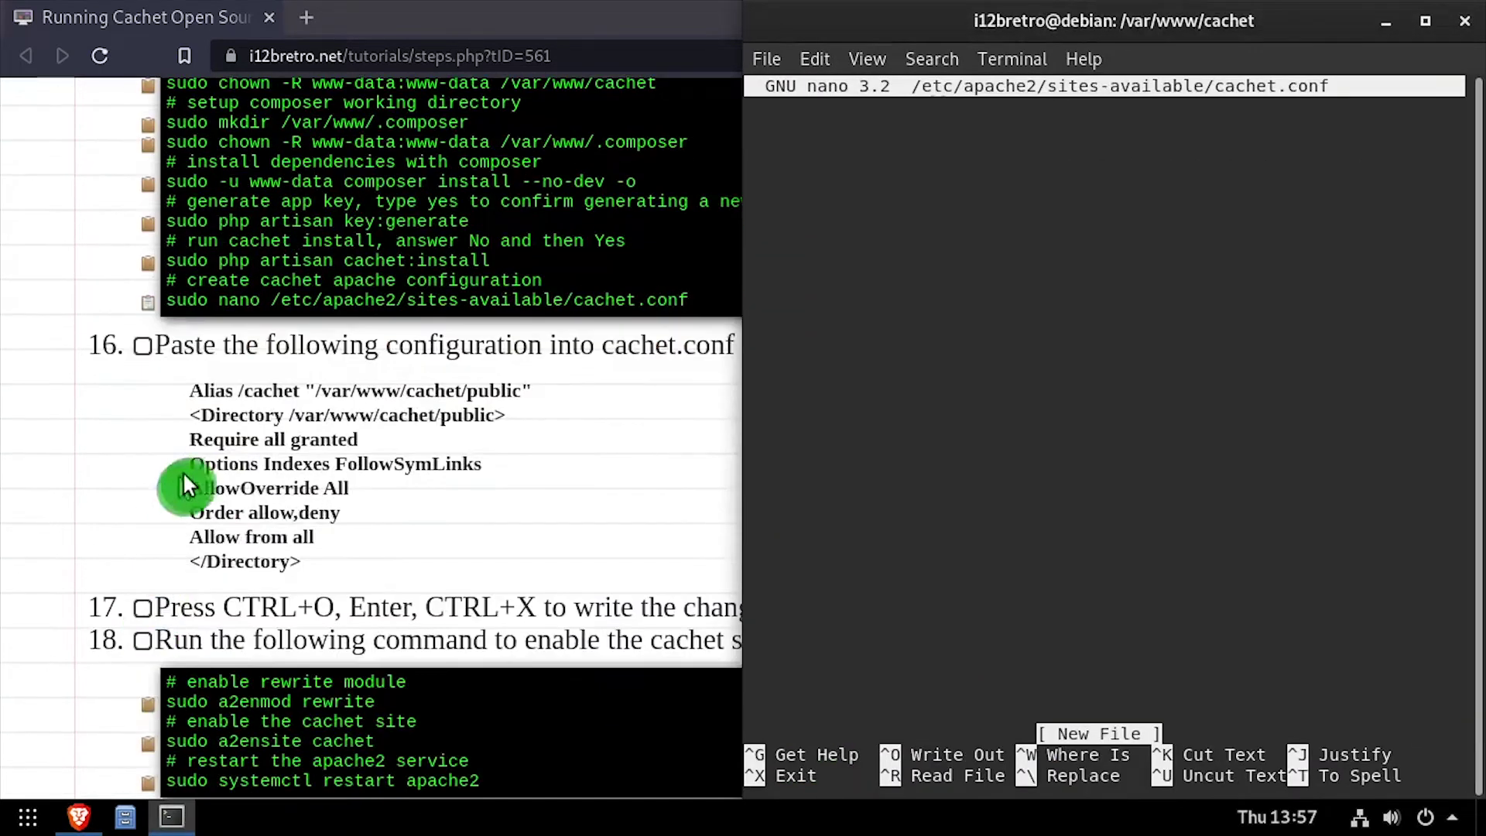
{"action": "left_click_drag", "start_coordinate": [185, 395], "coordinate": [329, 551]}
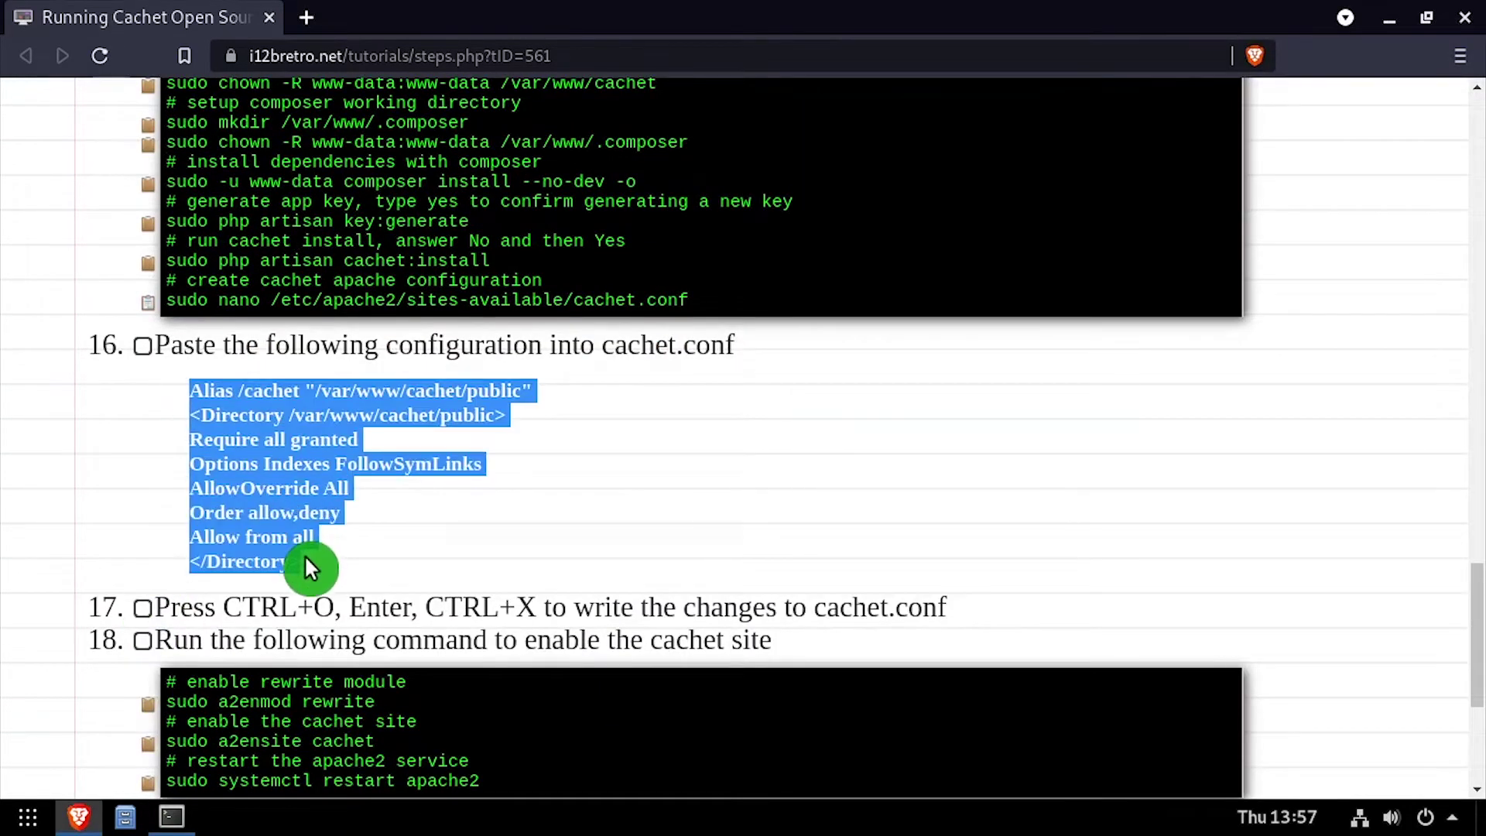
{"action": "key", "text": "alt+Tab"}
{"action": "key", "text": "ctrl+shift+v"}
{"action": "key", "text": "ctrl+o"}
{"action": "key", "text": "Return"}
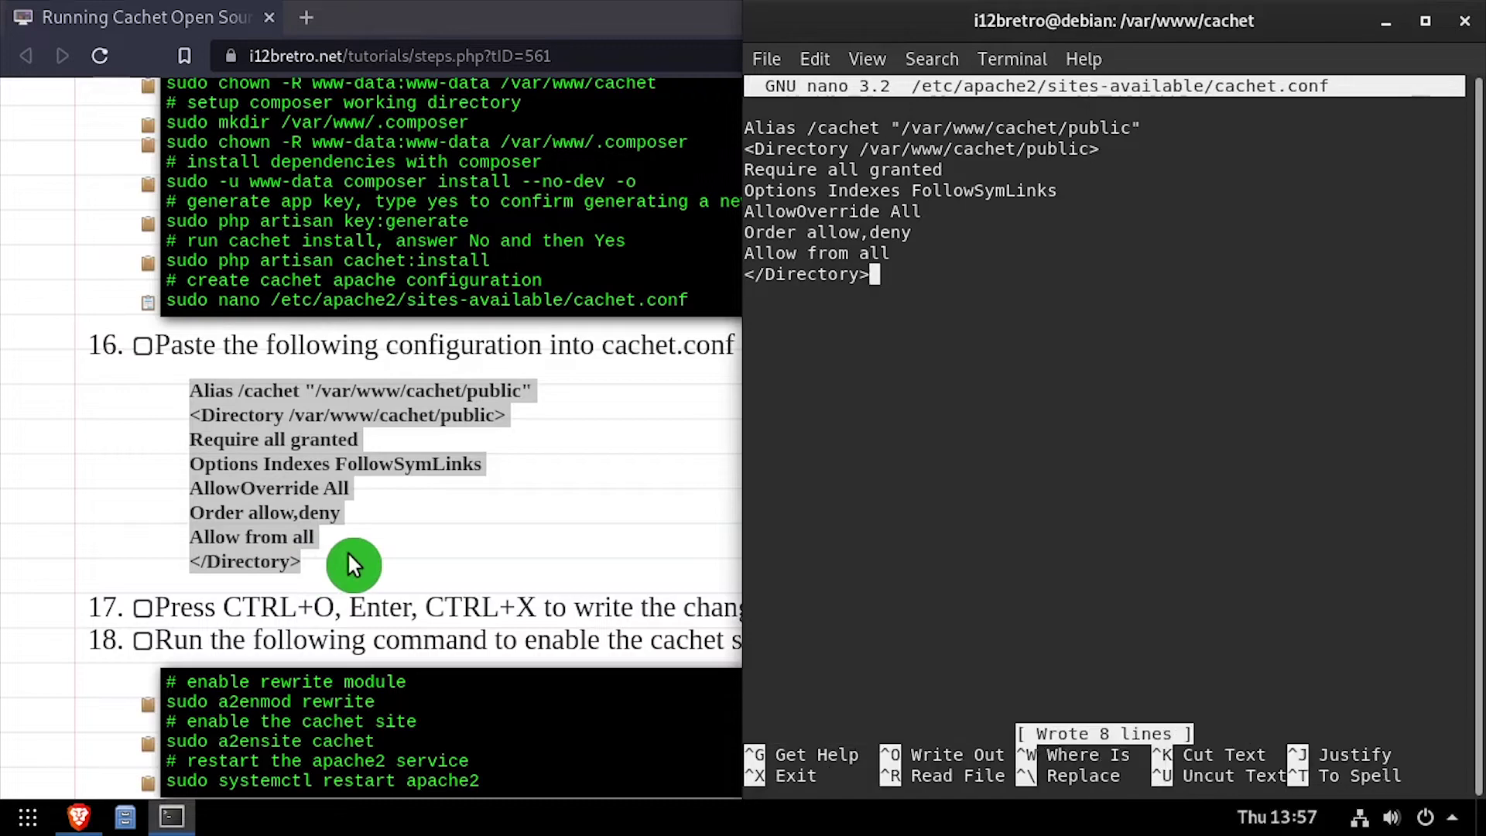
{"action": "key", "text": "ctrl+x"}
{"action": "scroll", "coordinate": [198, 600], "scroll_direction": "down", "scroll_amount": 2}
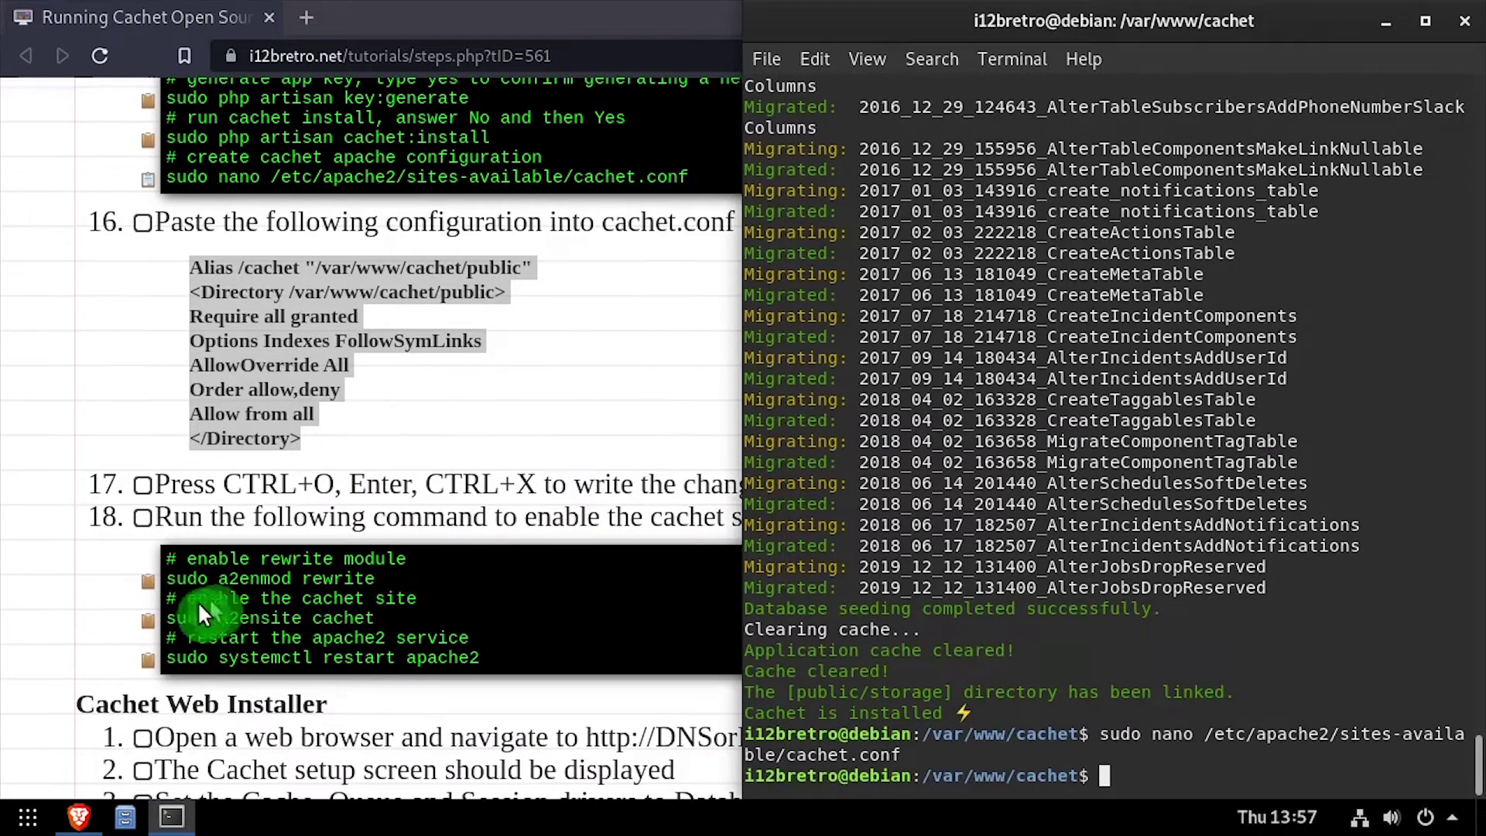
Enable the Apache rewrite module and the cachet site.
{"action": "left_click", "coordinate": [155, 588]}
{"action": "key", "text": "alt+Tab"}
{"action": "key", "text": "ctrl+shift+v"}
{"action": "key", "text": "Return"}
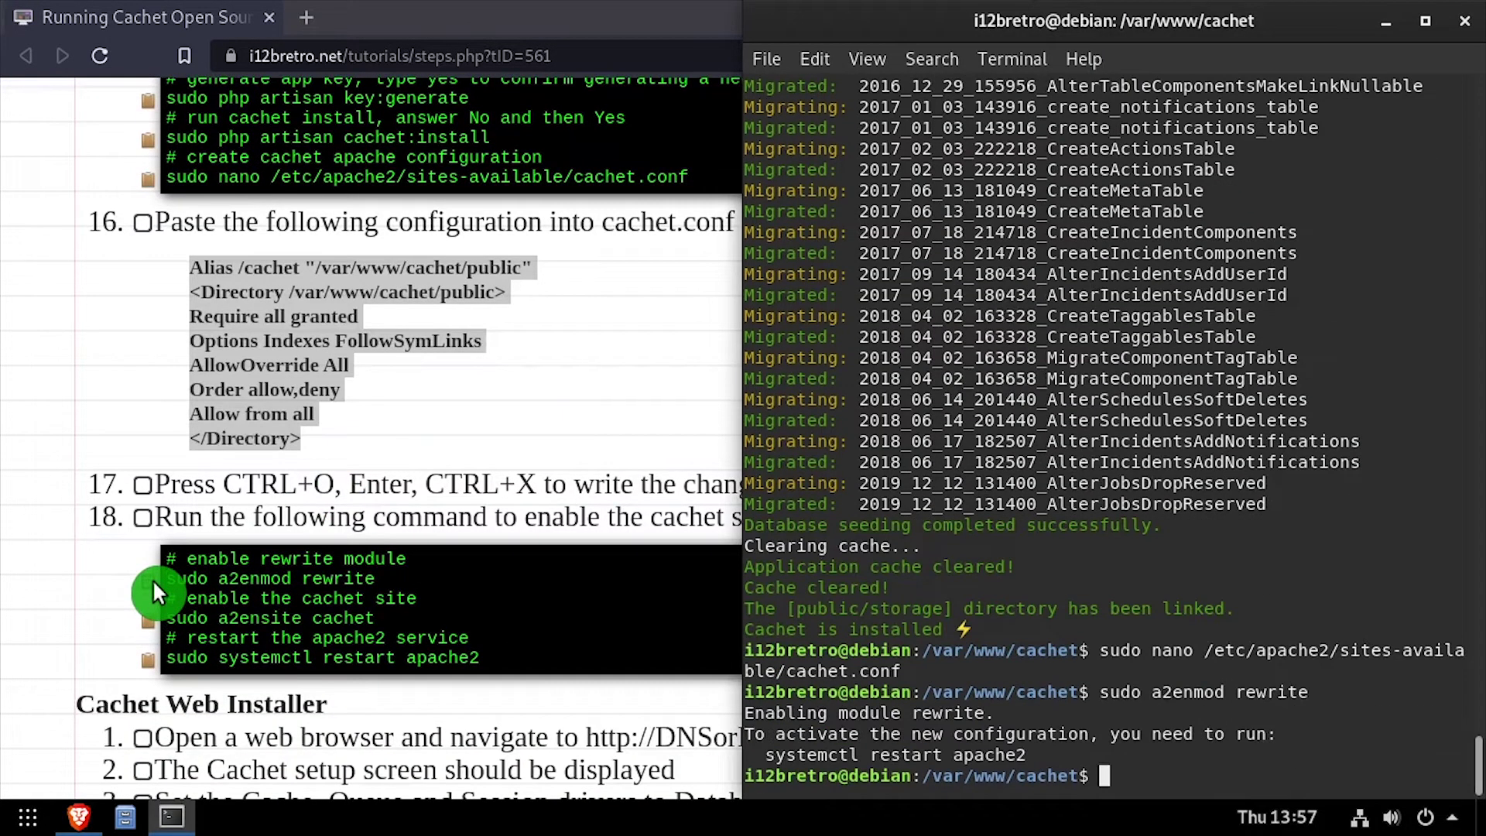
{"action": "left_click", "coordinate": [139, 622]}
{"action": "key", "text": "alt+Tab"}
{"action": "key", "text": "ctrl+shift+v"}
{"action": "key", "text": "Return"}
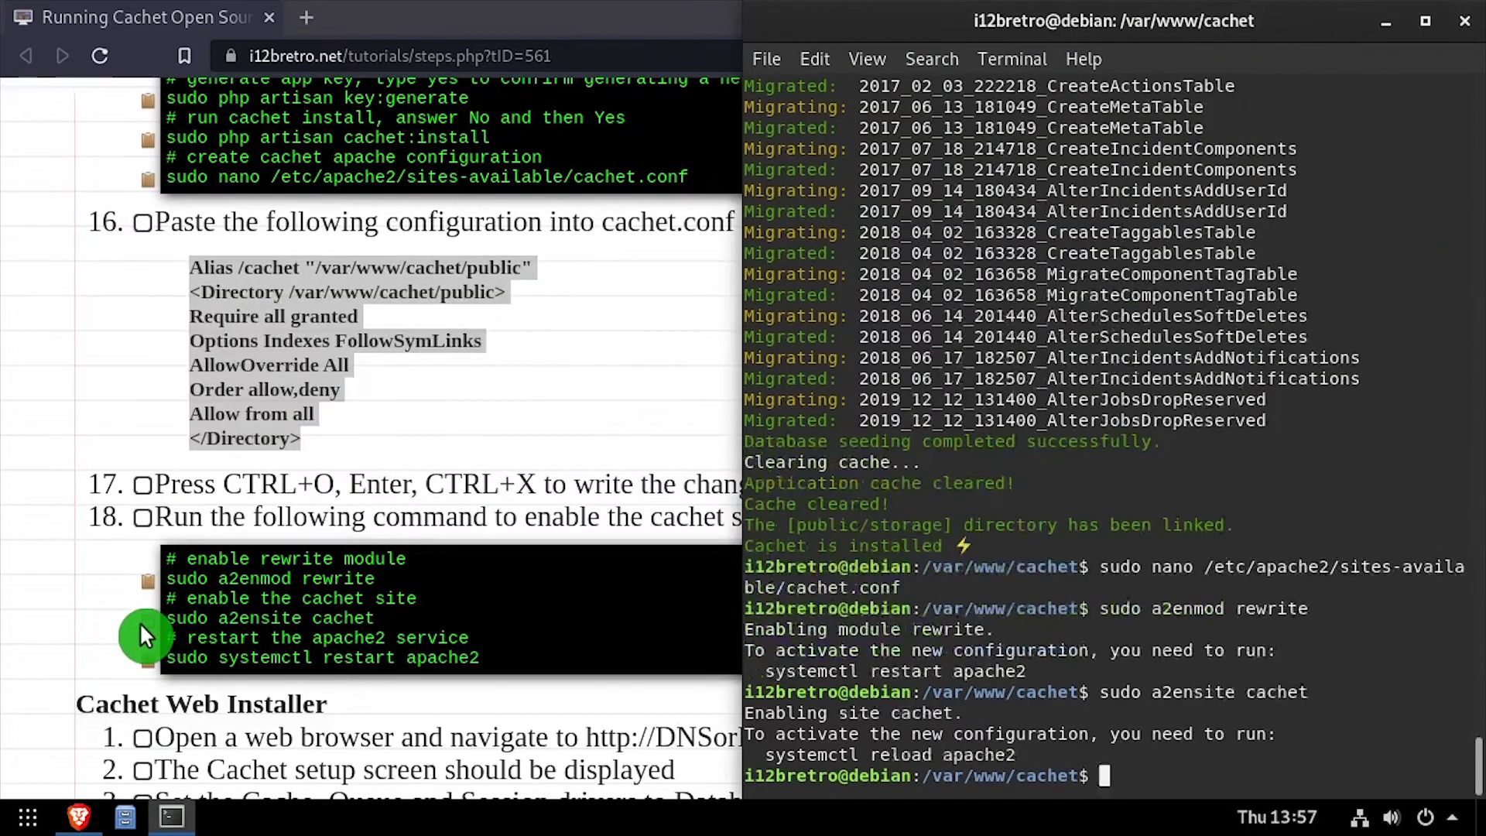
Restart the apache2 service.
{"action": "left_click", "coordinate": [138, 660]}
{"action": "key", "text": "alt+Tab"}
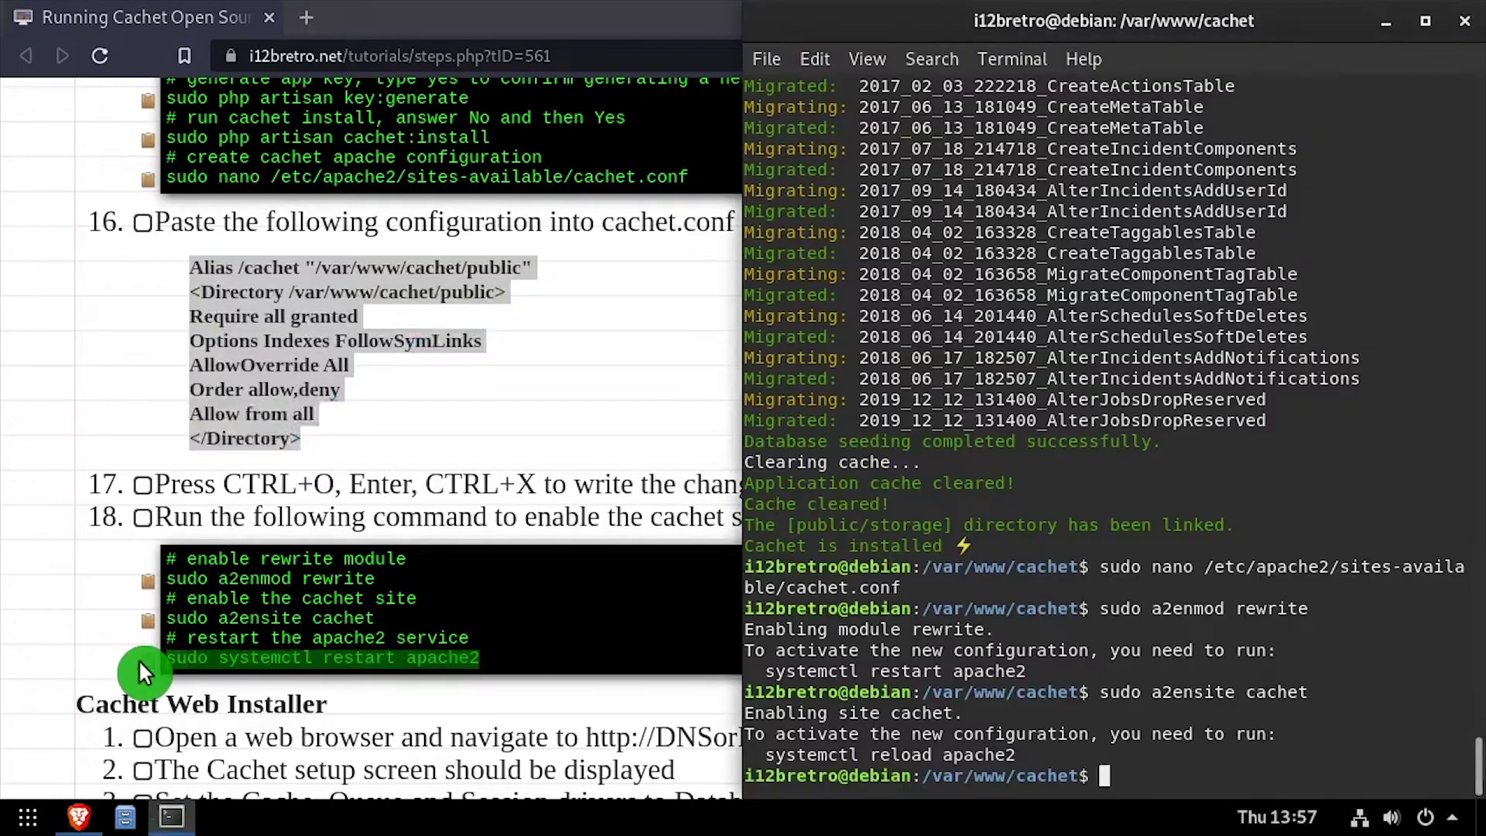
{"action": "key", "text": "ctrl+shift+v"}
{"action": "key", "text": "Return"}
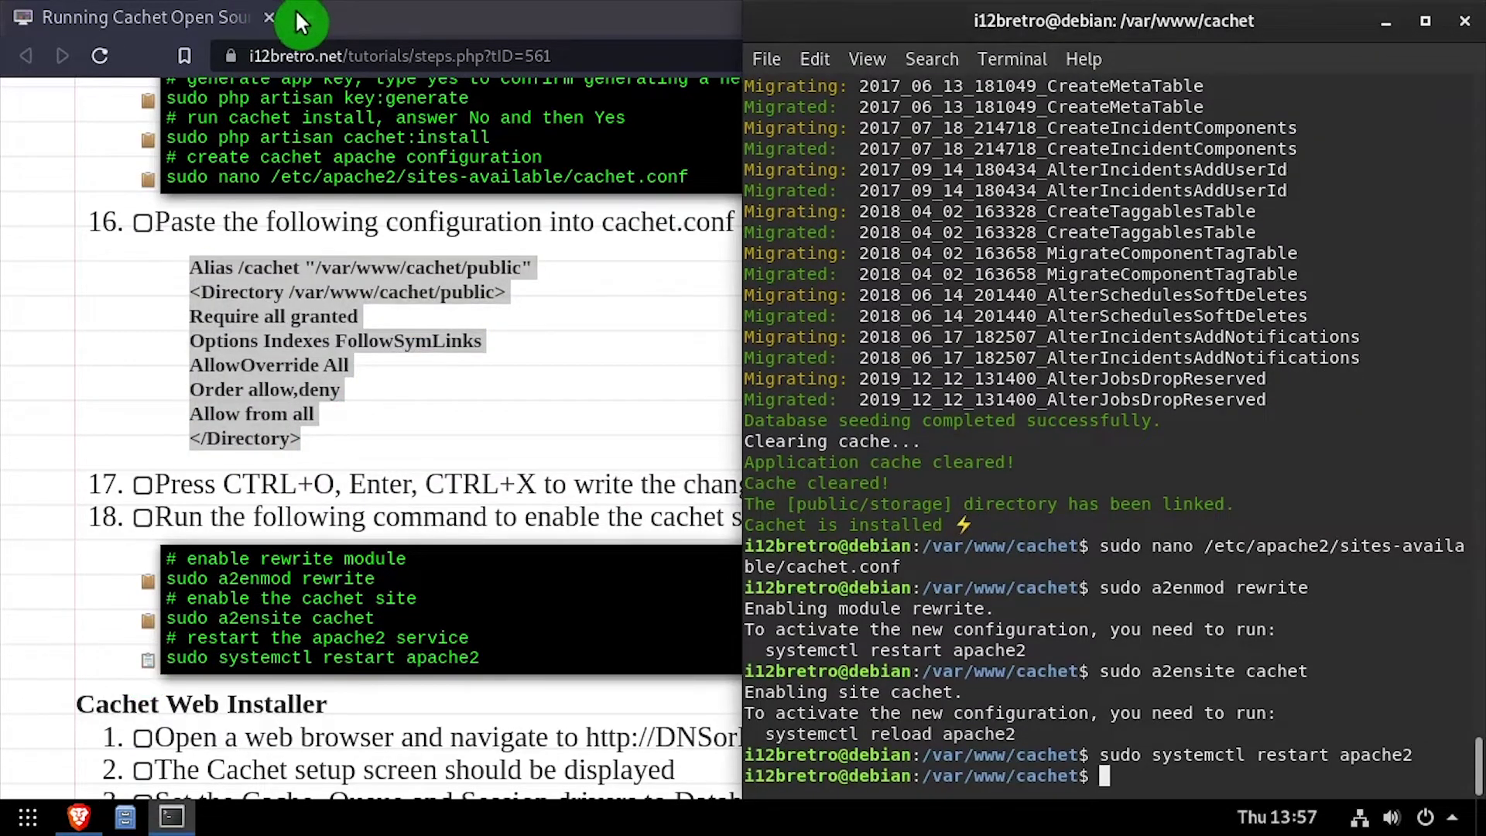
{"action": "left_click", "coordinate": [296, 8]}
{"action": "type", "text": "http://localhost/"}
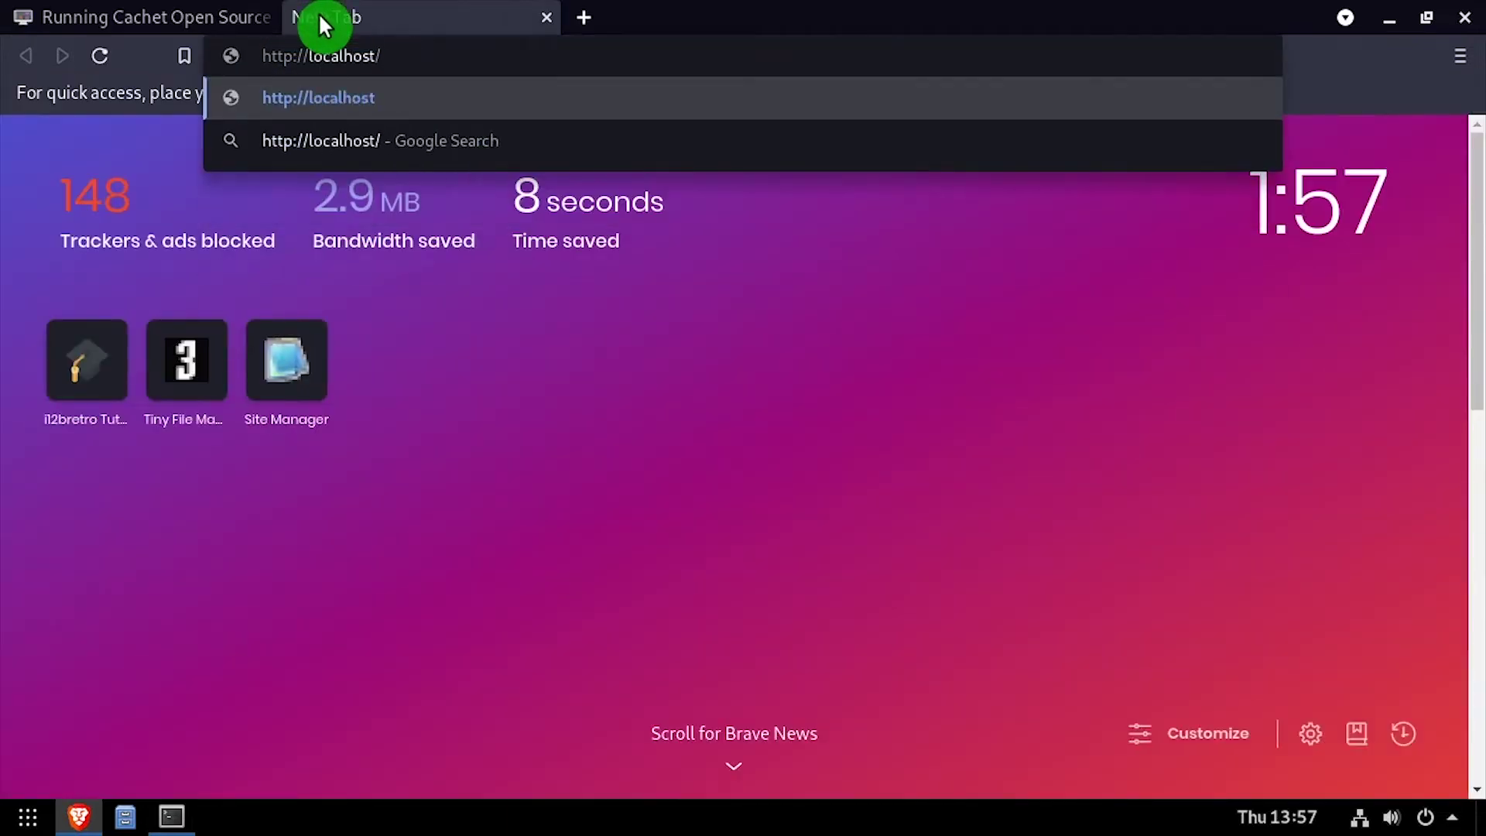
{"action": "type", "text": "cachet/"}
Load localhost/cachet and submit the environment step with Database cache, queue and session drivers.
{"action": "key", "text": "Return"}
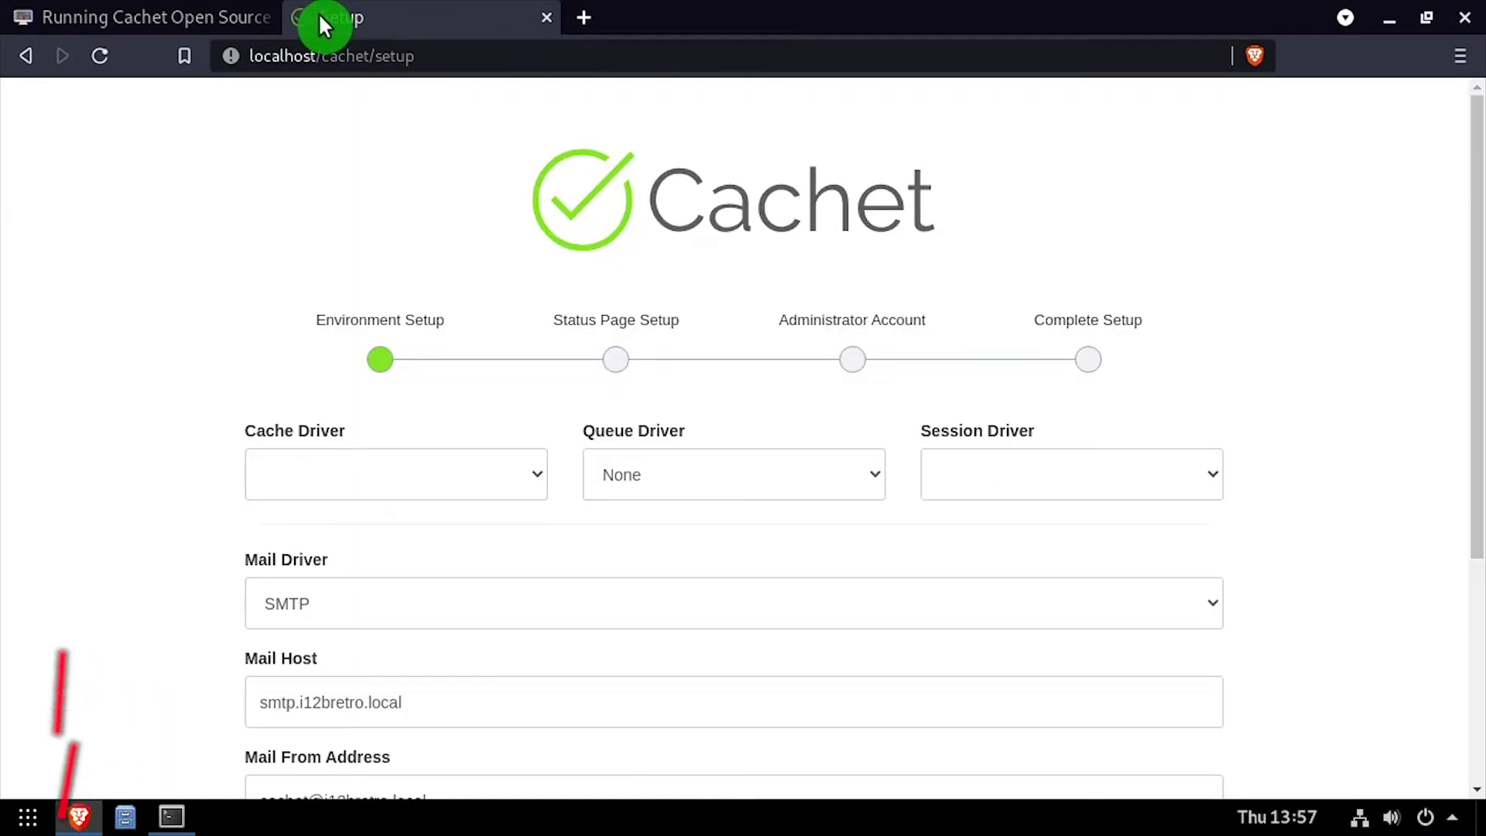
{"action": "left_click", "coordinate": [448, 473]}
{"action": "left_click", "coordinate": [430, 571]}
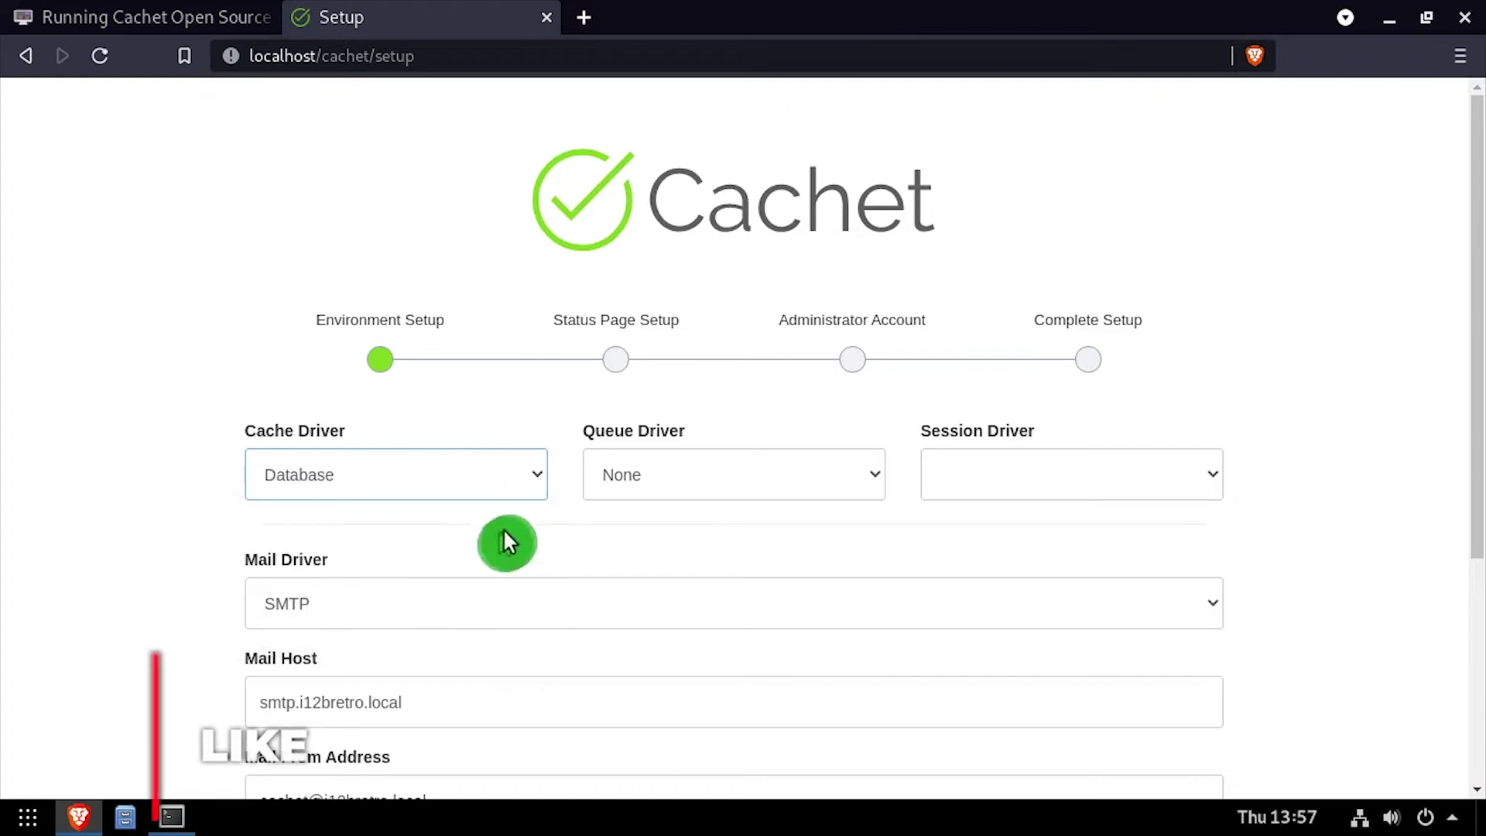
{"action": "left_click", "coordinate": [697, 487]}
{"action": "left_click", "coordinate": [660, 570]}
{"action": "left_click", "coordinate": [1092, 487]}
{"action": "left_click", "coordinate": [1029, 571]}
{"action": "scroll", "coordinate": [699, 635], "scroll_direction": "down", "scroll_amount": 2}
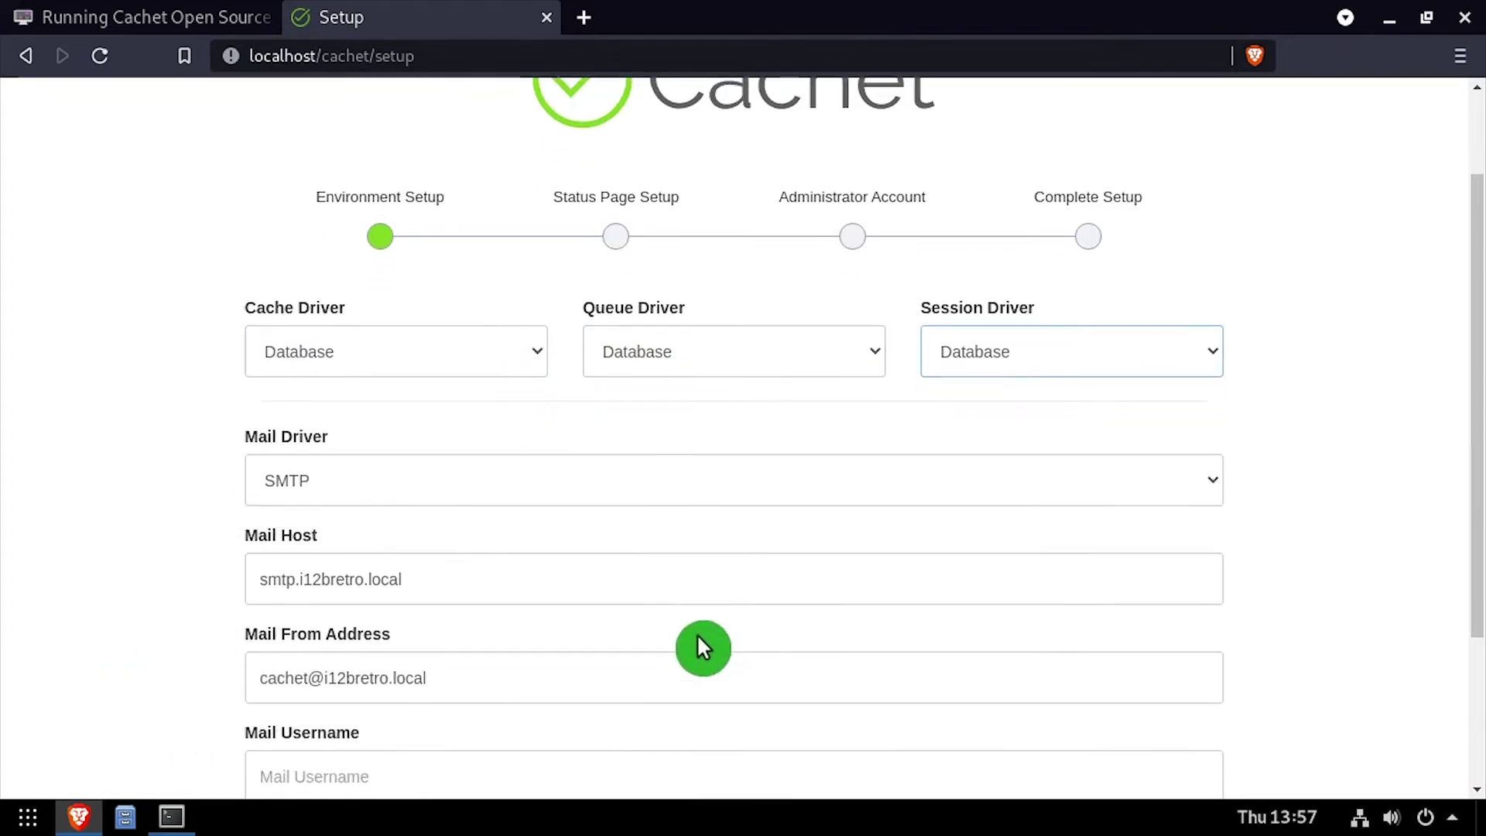
{"action": "scroll", "coordinate": [698, 637], "scroll_direction": "down", "scroll_amount": 3}
{"action": "left_click", "coordinate": [734, 772]}
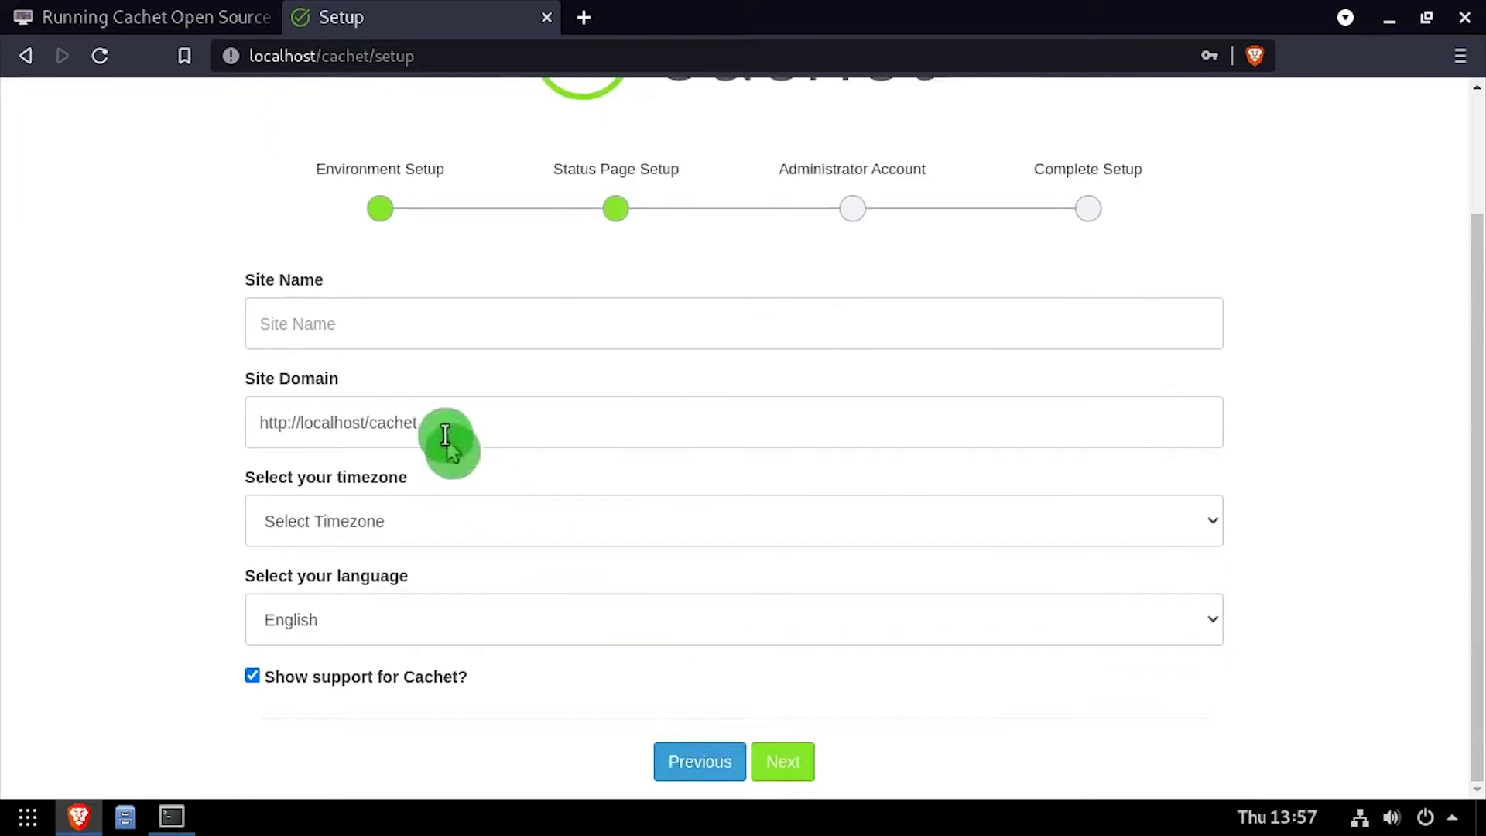
Enter the site name, pick New York timezone and disable showing support for Cachet.
{"action": "left_click", "coordinate": [433, 314]}
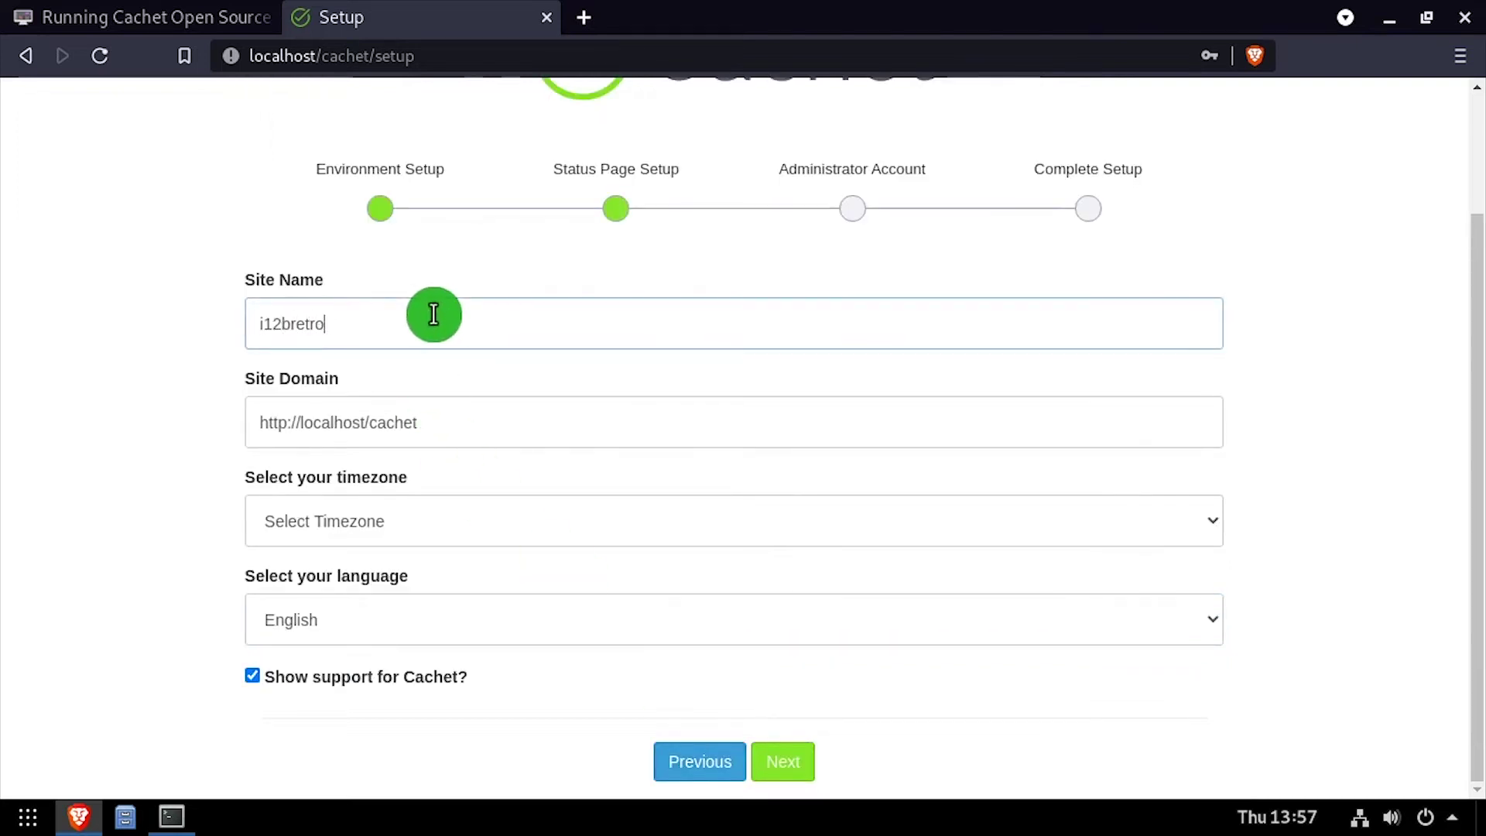
{"action": "left_click", "coordinate": [447, 519]}
{"action": "type", "text": "new york"}
{"action": "key", "text": "Return"}
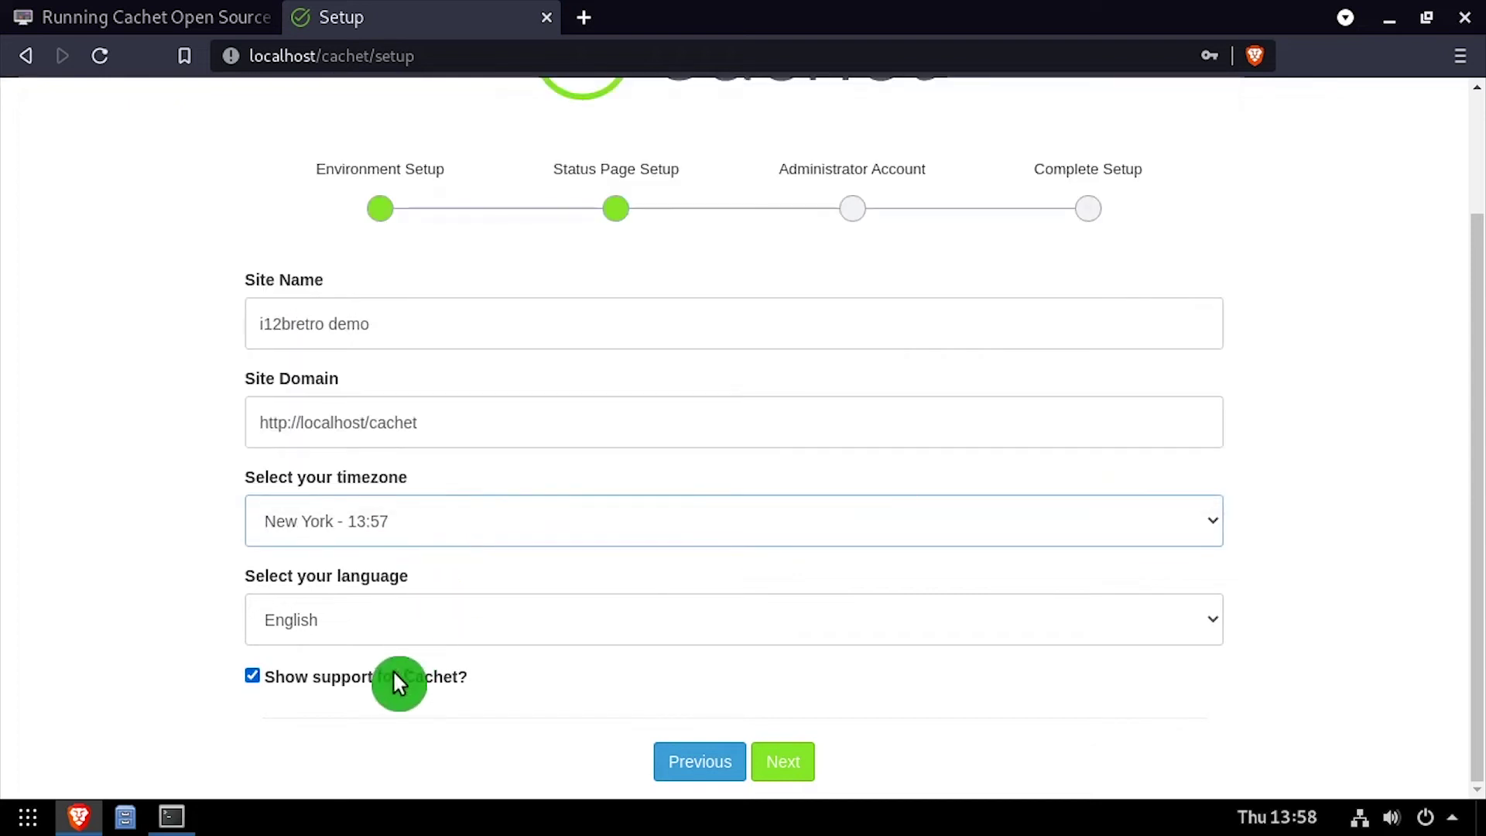
{"action": "left_click", "coordinate": [395, 678]}
{"action": "left_click", "coordinate": [780, 764]}
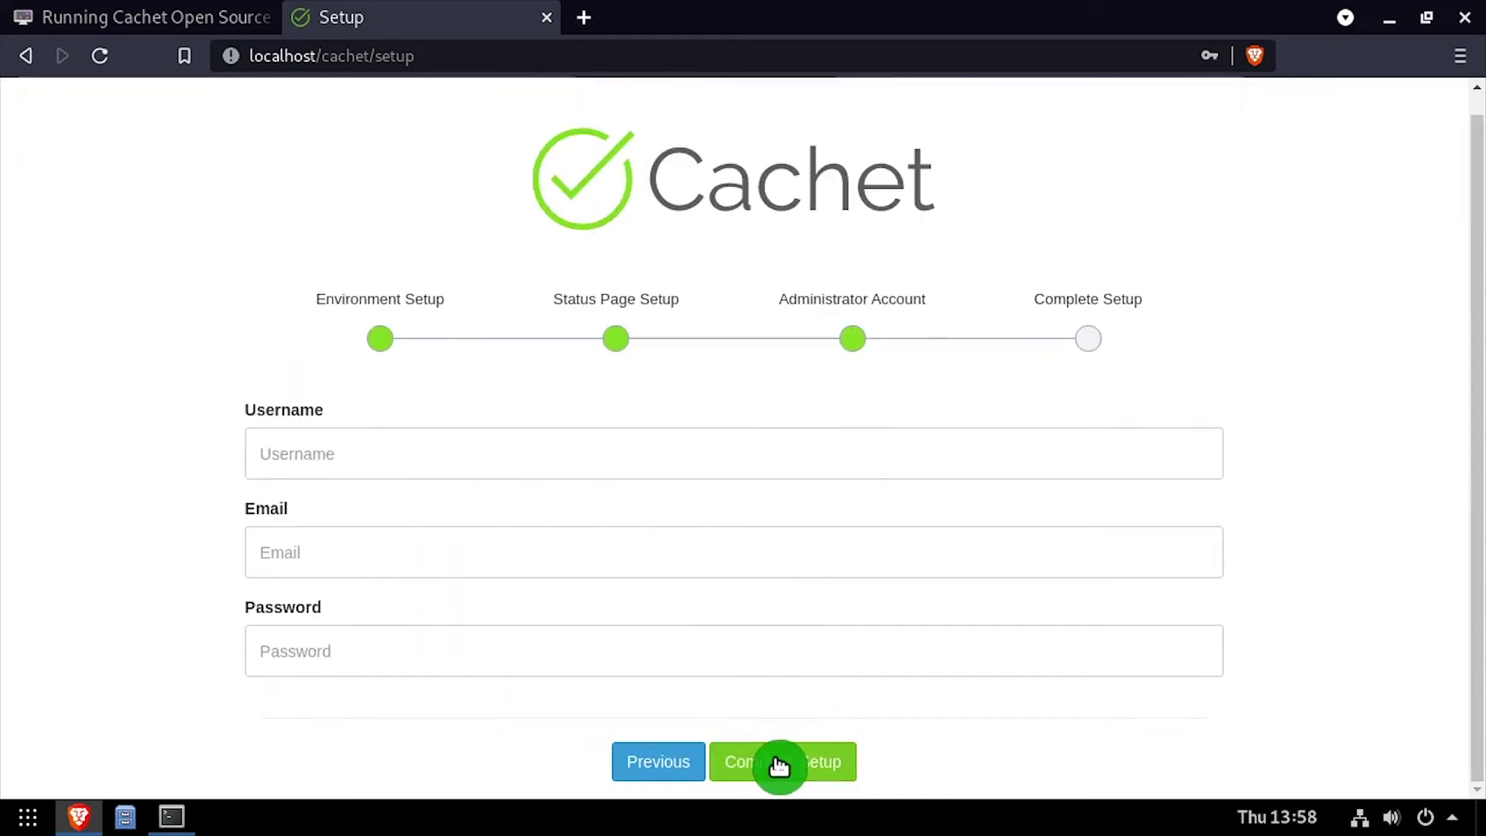
Create the administrator account with username, email and password, completing setup.
{"action": "left_click", "coordinate": [488, 440]}
{"action": "type", "text": "i12bretro"}
{"action": "key", "text": "Tab"}
{"action": "type", "text": "i12b"}
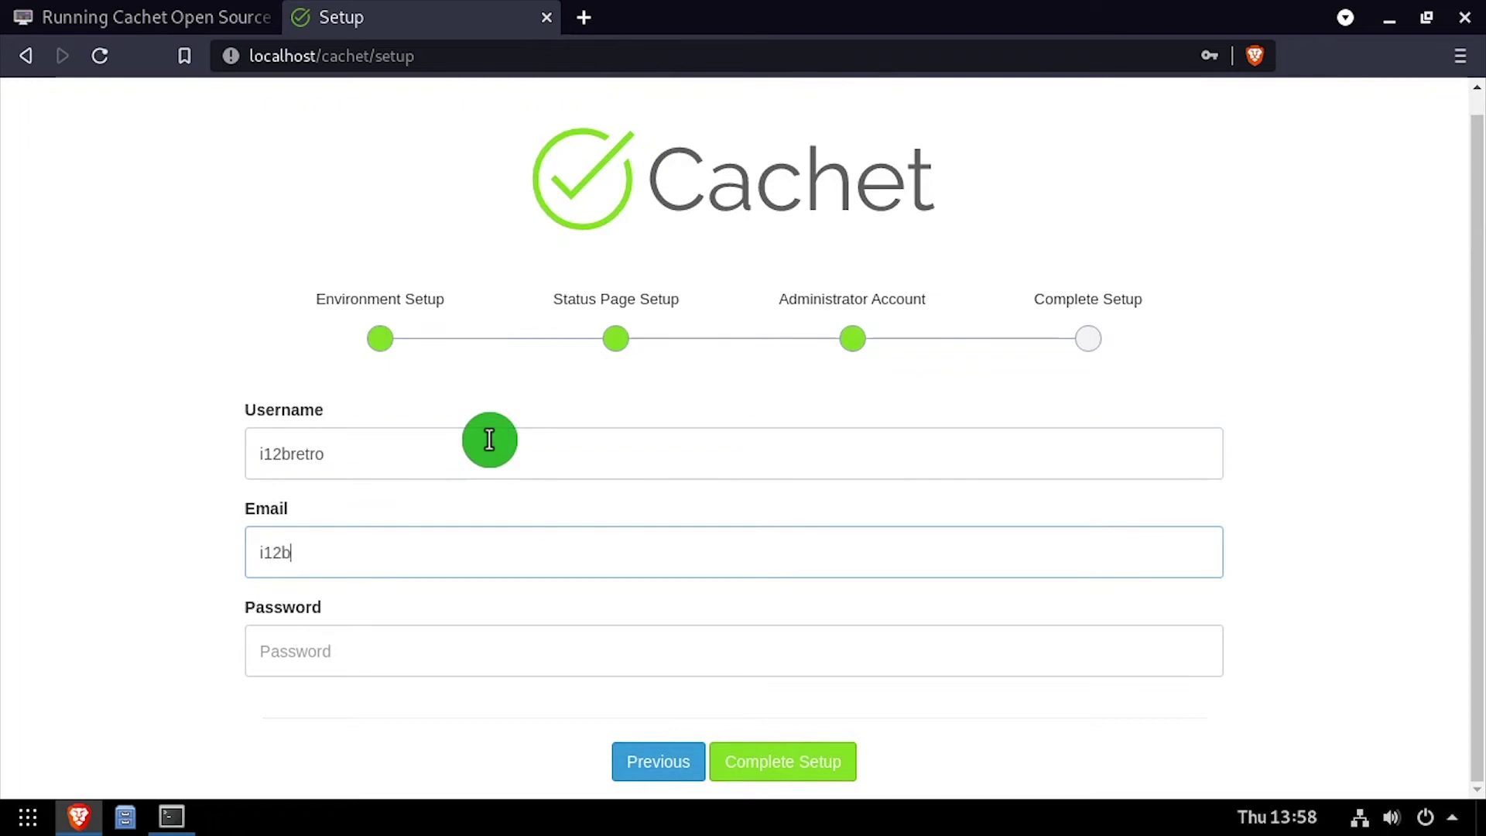
{"action": "type", "text": "loca"}
{"action": "key", "text": "Tab"}
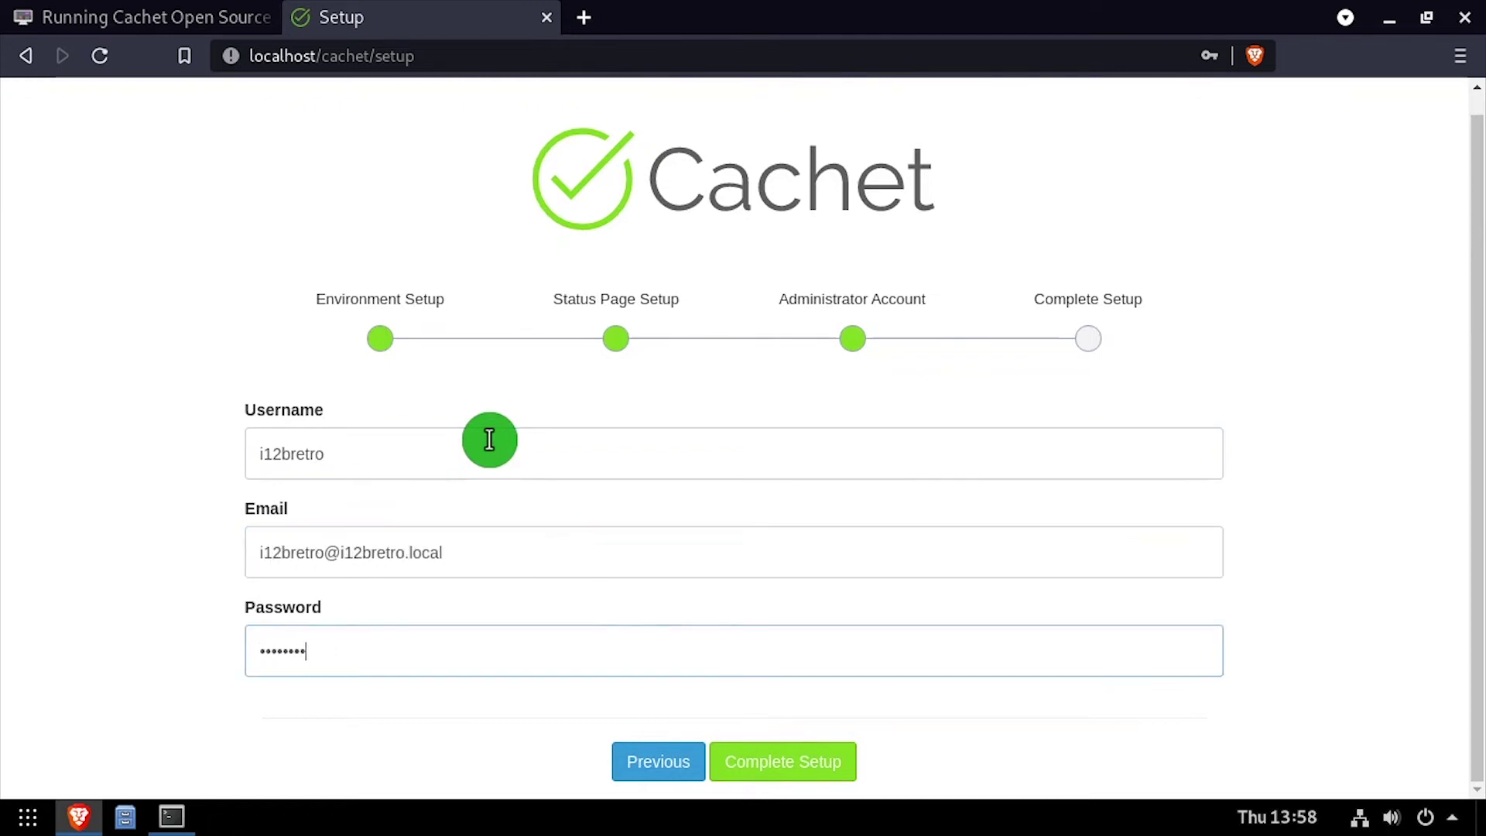
{"action": "left_click", "coordinate": [784, 761]}
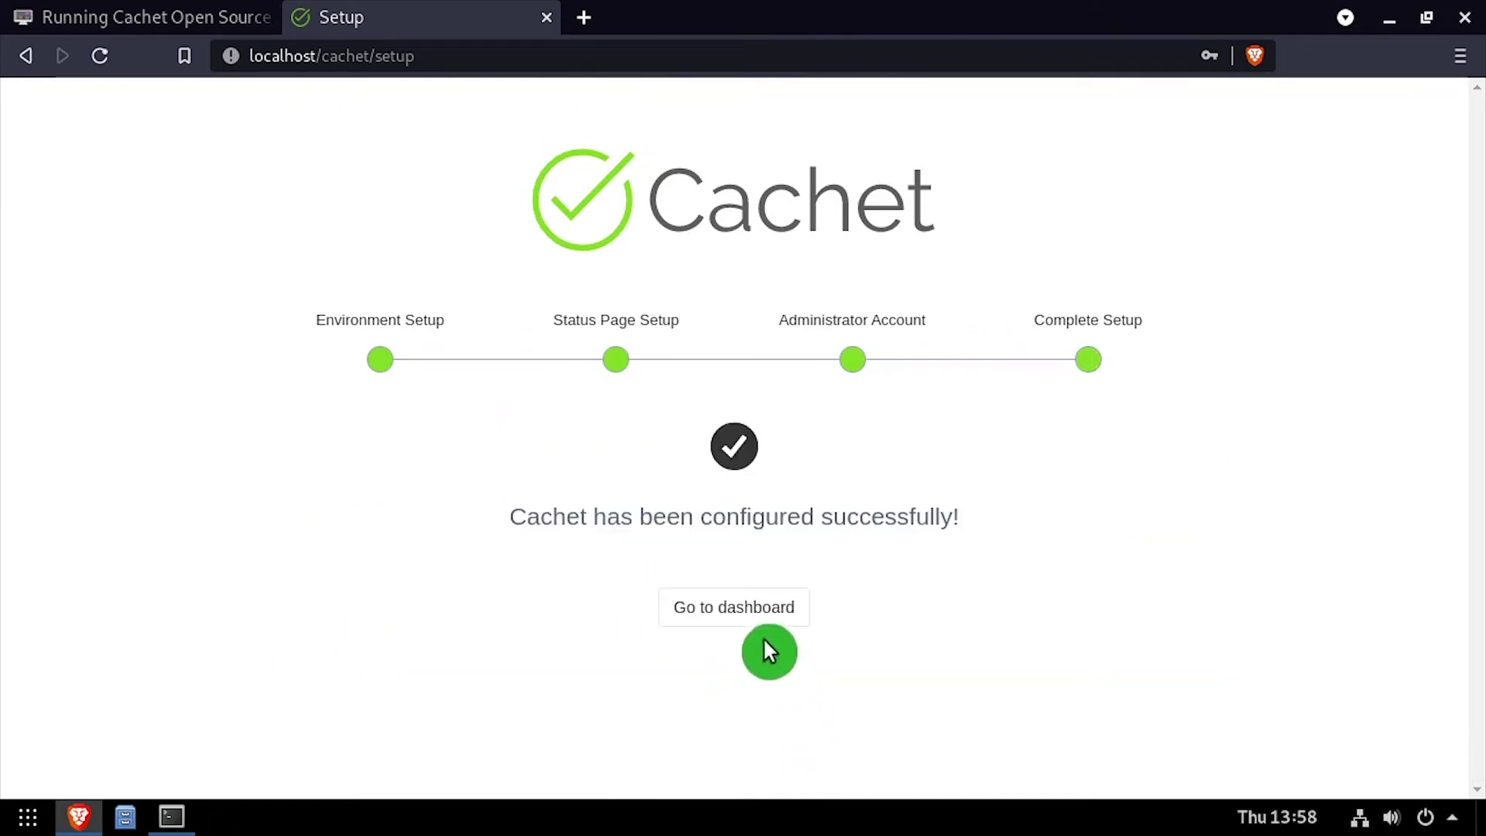
Go to the dashboard login and sign in with the admin username and password.
{"action": "left_click", "coordinate": [757, 619]}
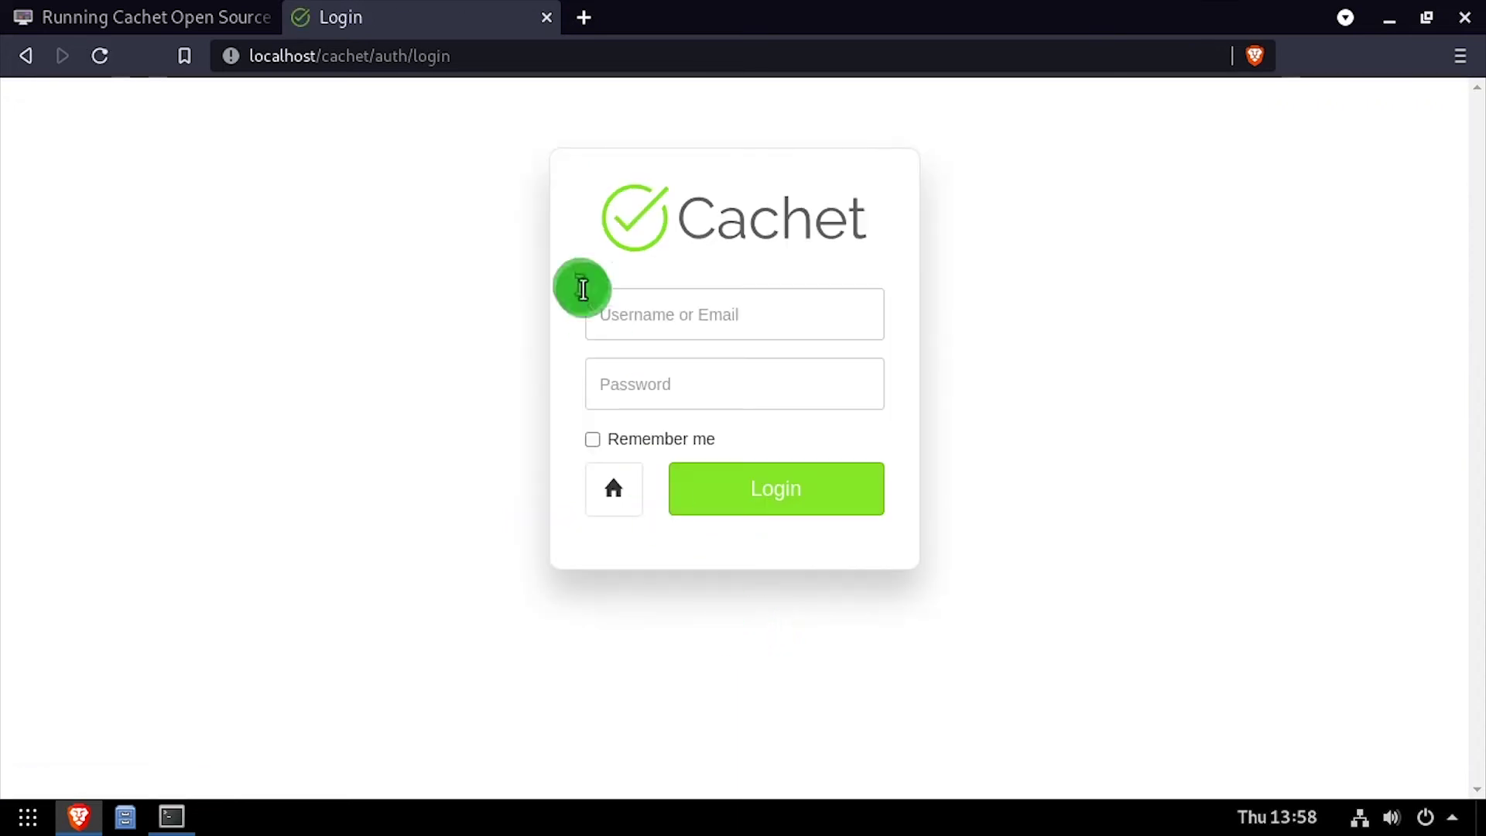
{"action": "left_click", "coordinate": [658, 299]}
{"action": "type", "text": "i12br"}
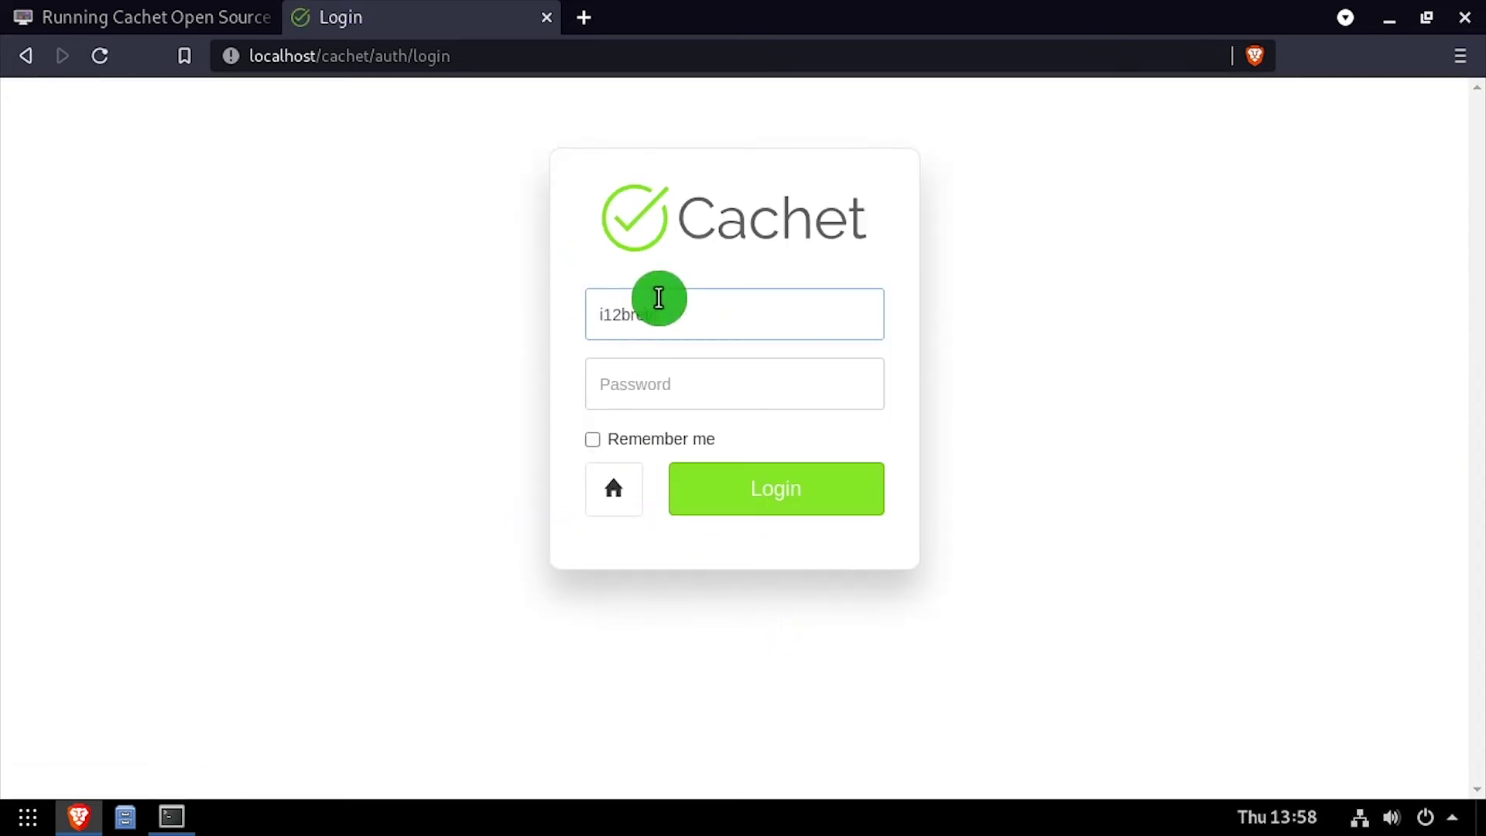
{"action": "key", "text": "Tab"}
{"action": "type", "text": "••"}
{"action": "key", "text": "Return"}
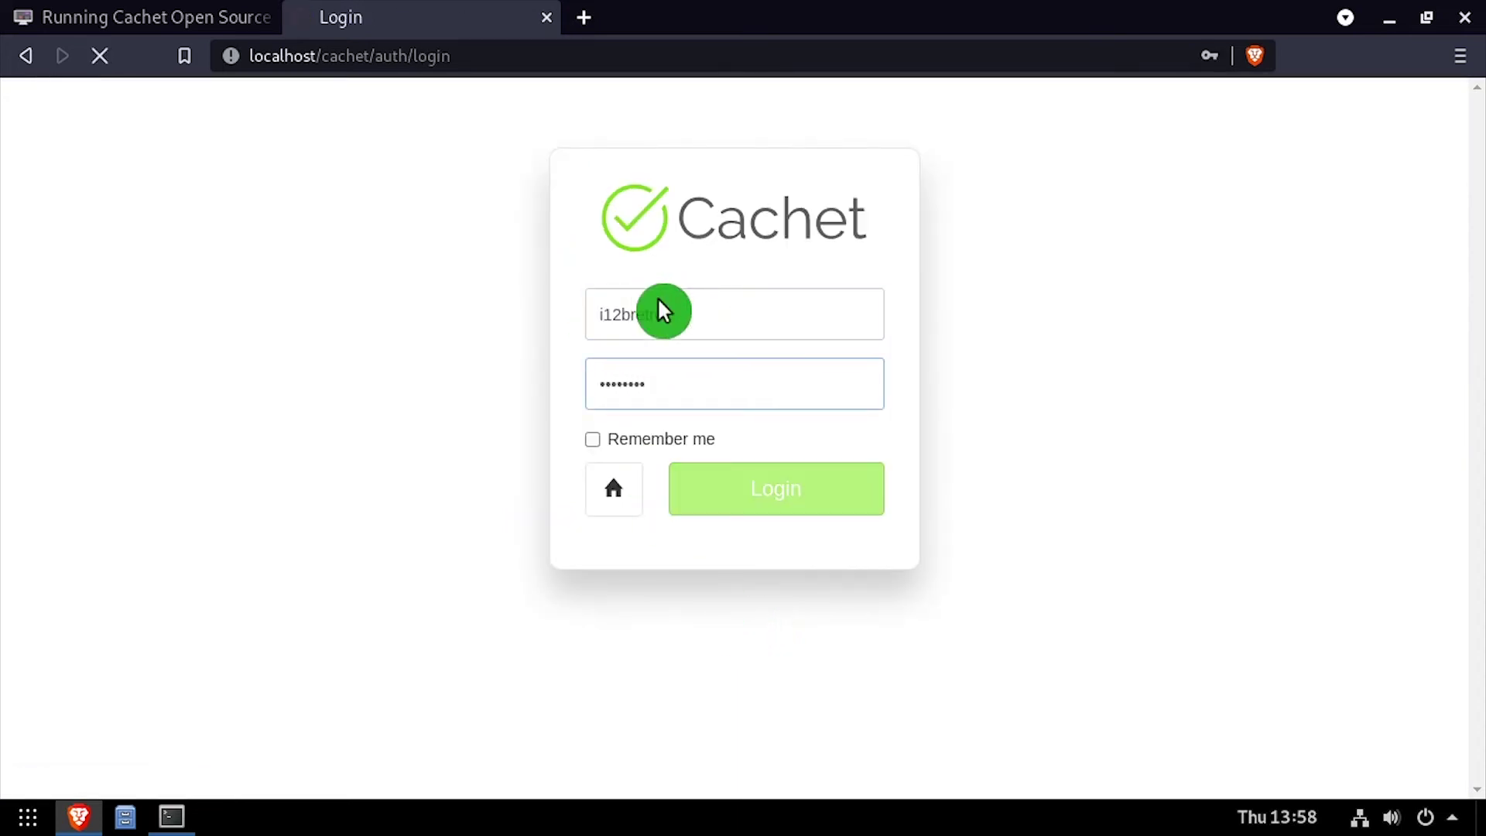